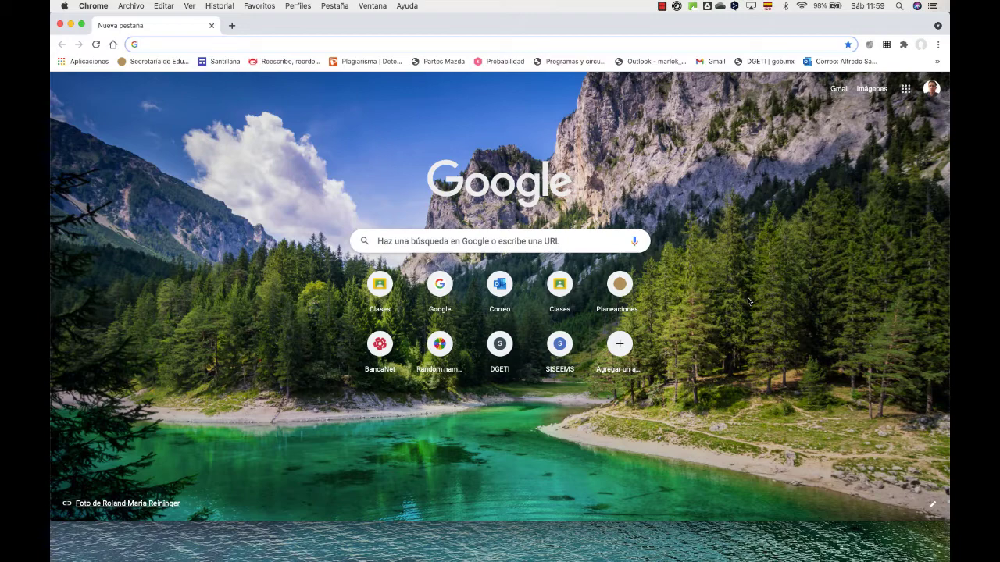
- Search Google for 'forms' and open the Google Forms sign-in result
left_click(414, 240)
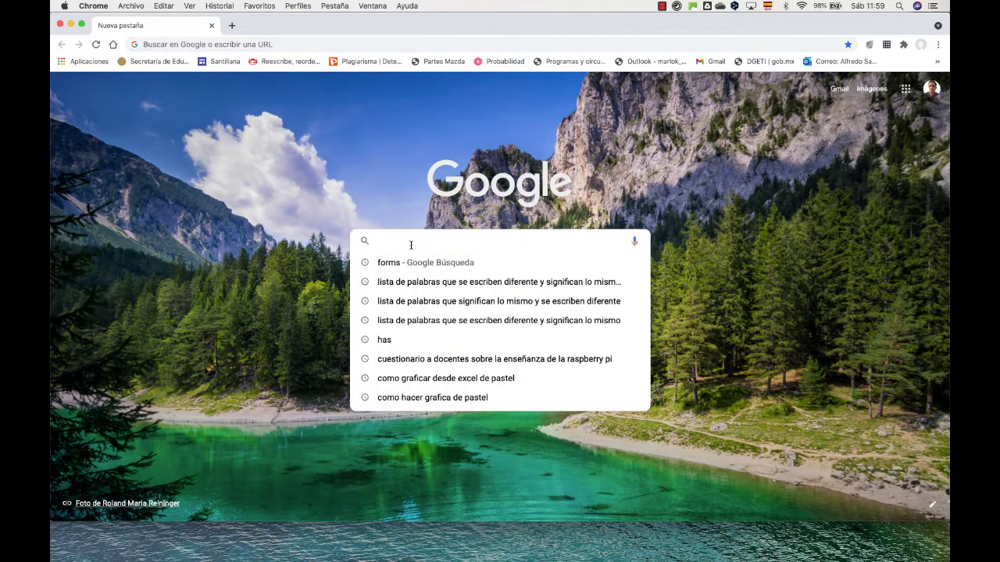
type("forms")
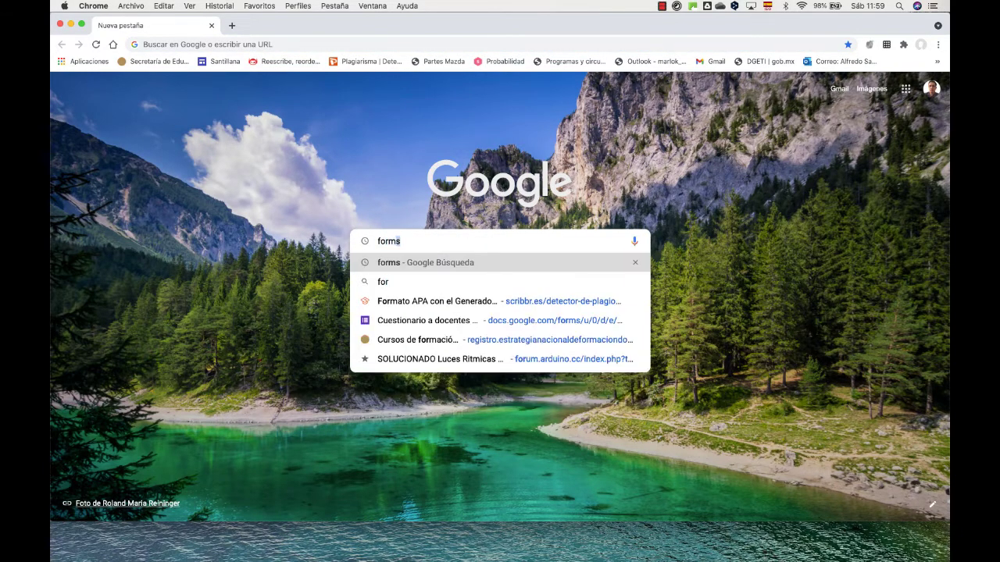
key("Return")
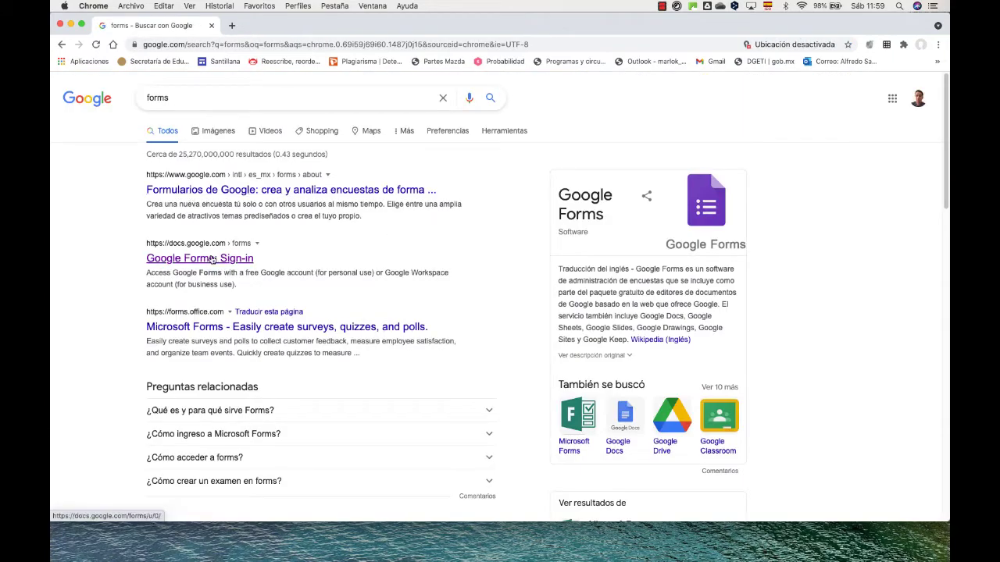
left_click(178, 264)
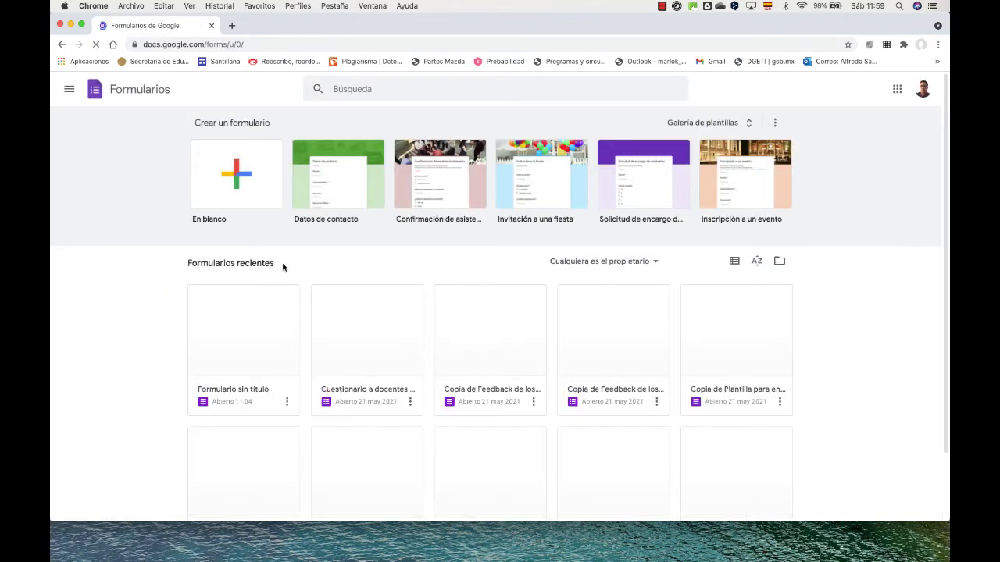
- Open the Google apps panel, scroll through it, and close it again
left_click(898, 90)
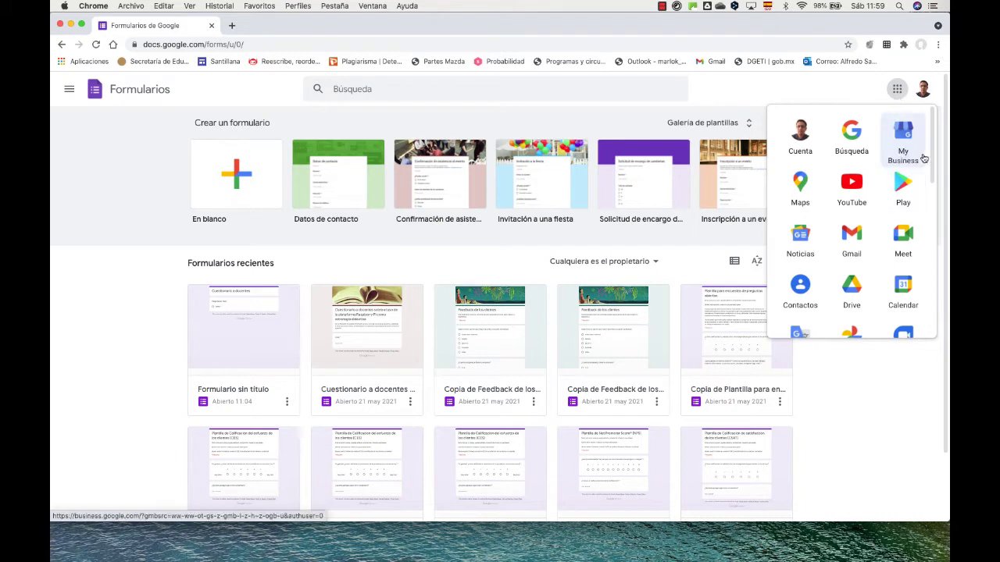
left_click_drag(932, 156, 941, 308)
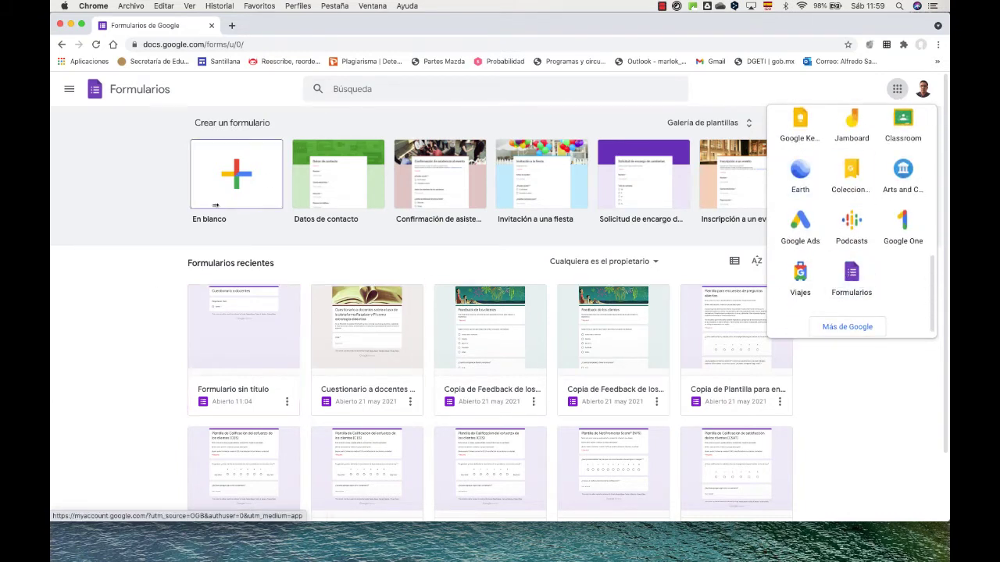
left_click(133, 311)
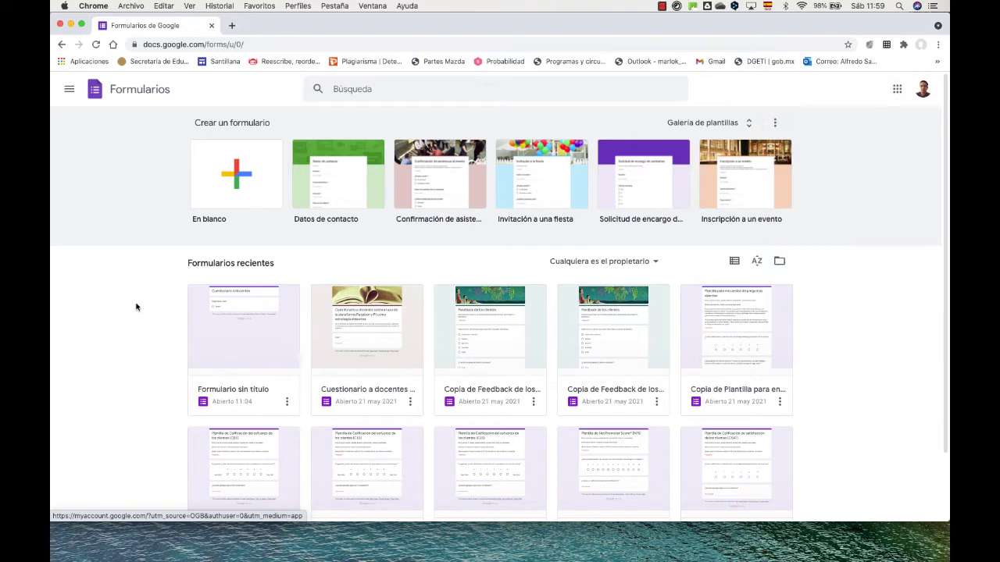
- Create a blank form, then scroll through the Raspberry Pi questionnaire in Word
left_click(219, 178)
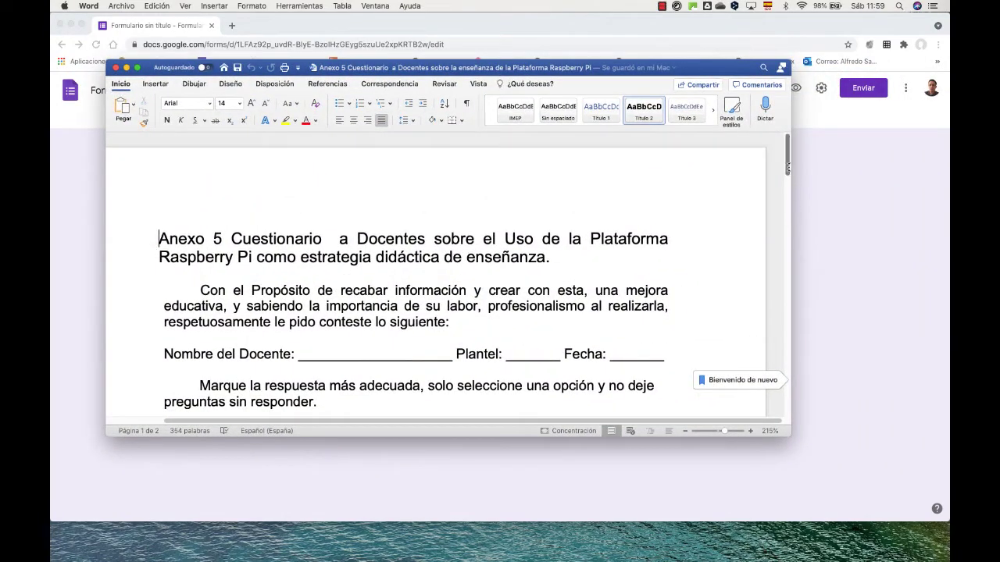
scroll(782, 220, "down", 5)
left_click_drag(782, 221, 769, 409)
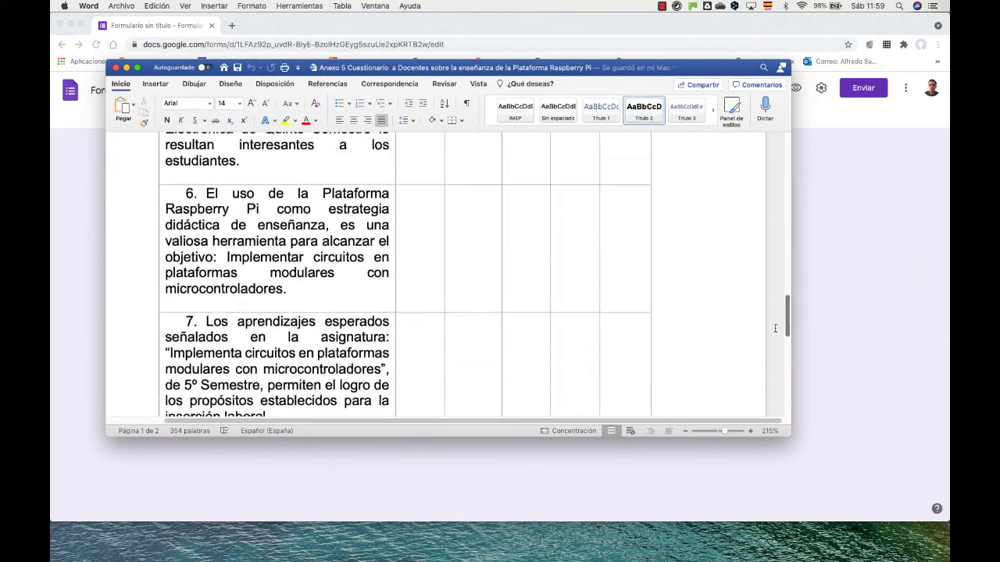
scroll(769, 408, "up", 10)
scroll(769, 408, "up", 5)
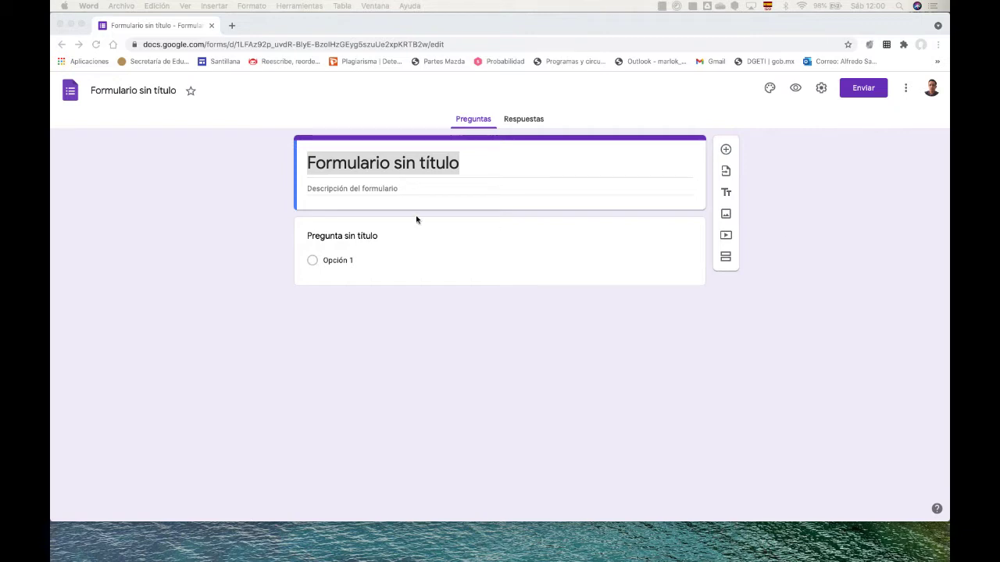
- Paste the questionnaire title and introduction into the form's title and description
right_click(340, 160)
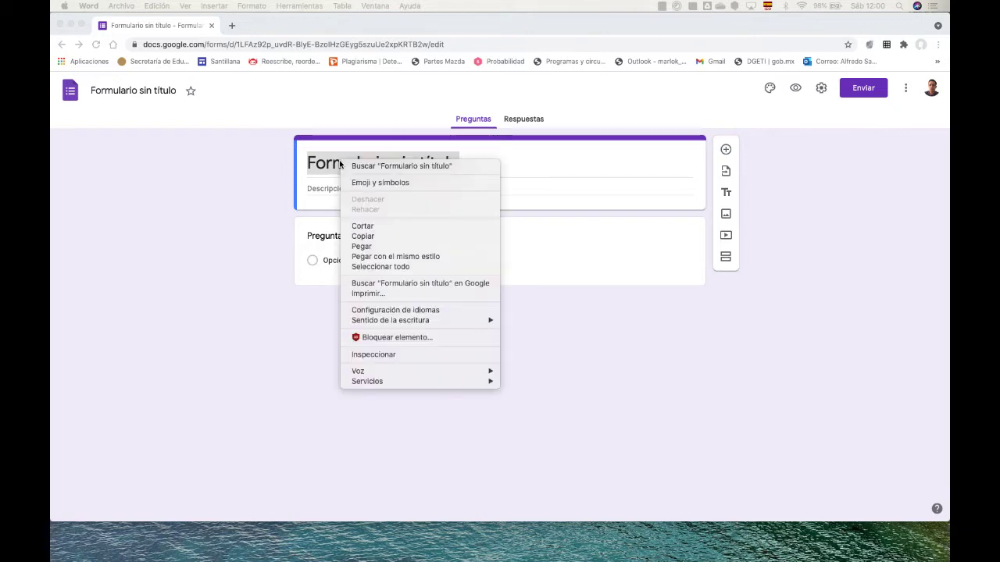
left_click(356, 246)
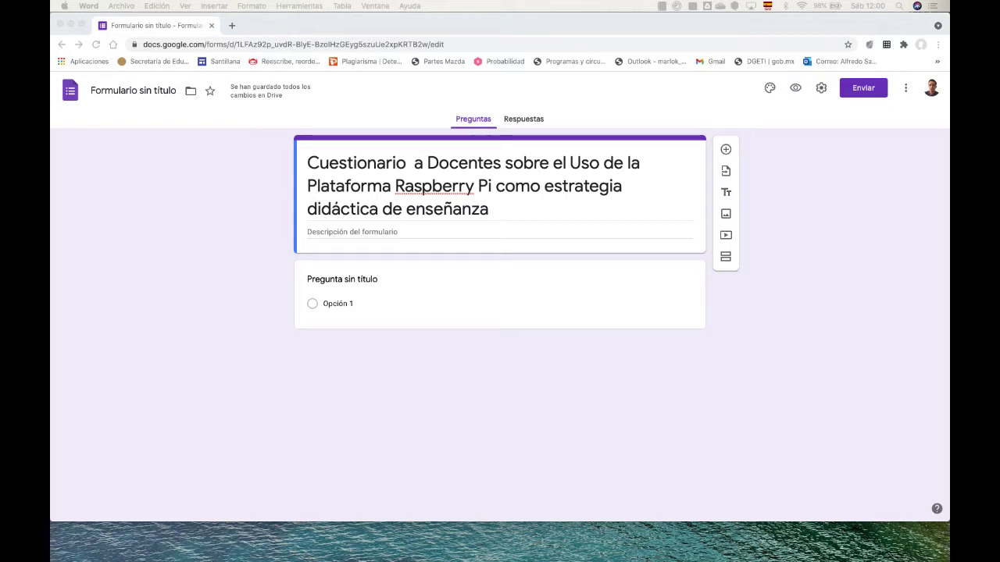
left_click(341, 231)
left_click(334, 232)
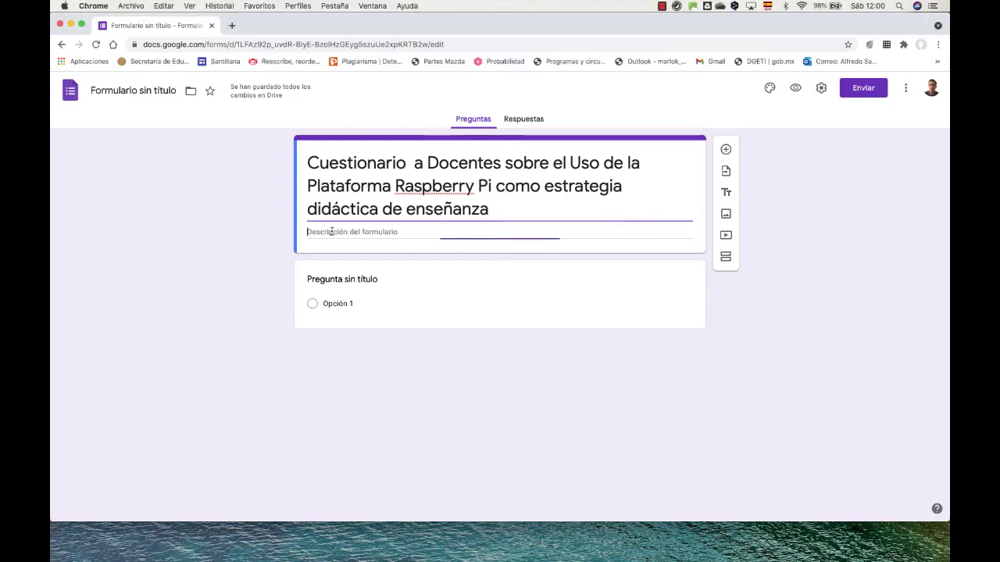
right_click(333, 232)
left_click(363, 300)
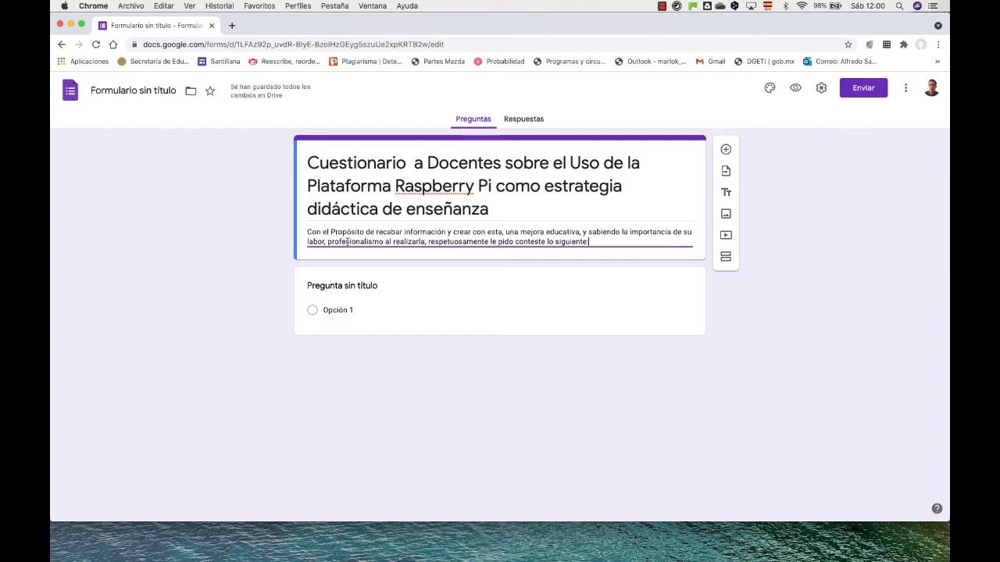
- Name the file after the form title and append ' 2' after 'enseñanza' in the heading
left_click(131, 90)
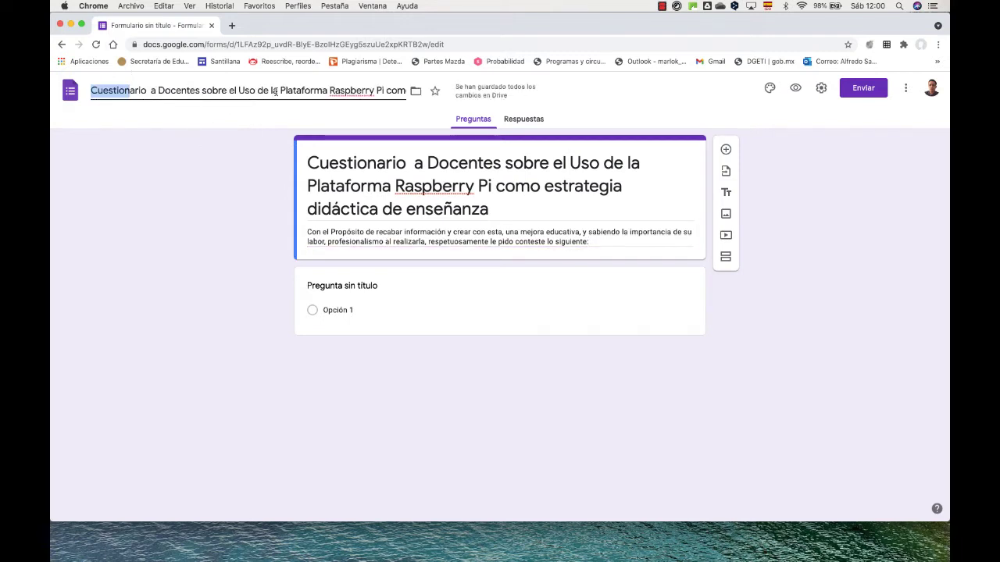
left_click(242, 153)
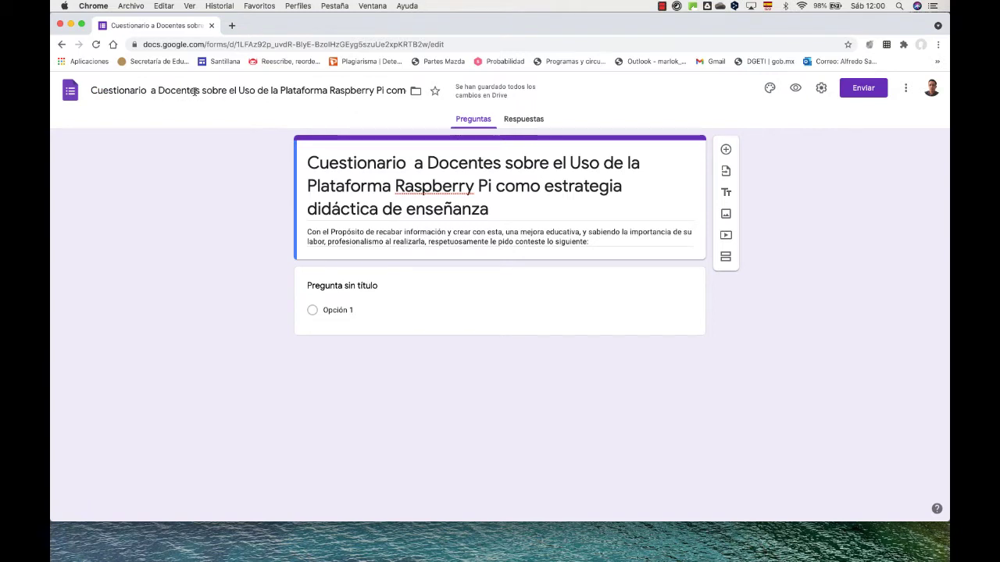
left_click(491, 208)
left_click(501, 209)
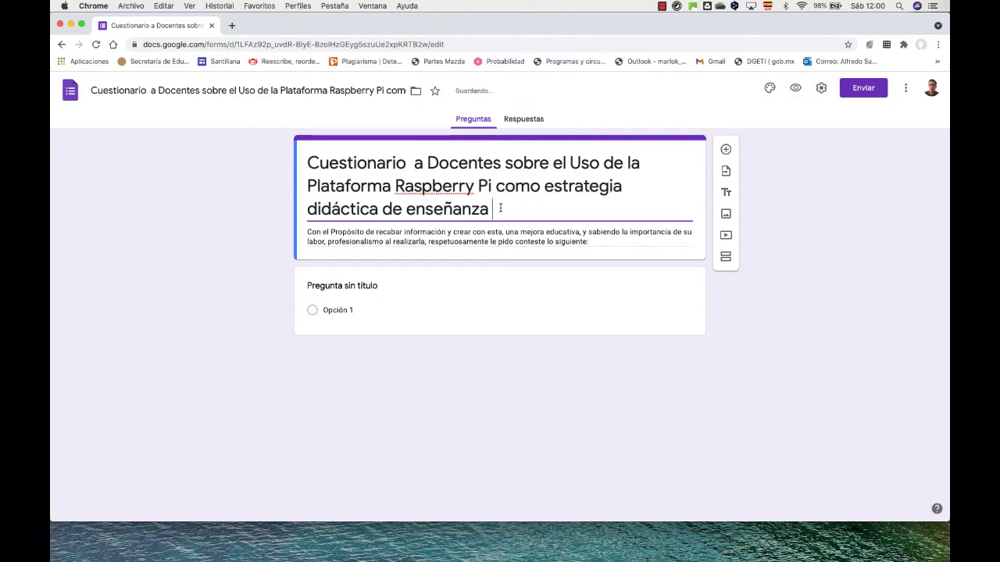
type("2")
left_click(851, 368)
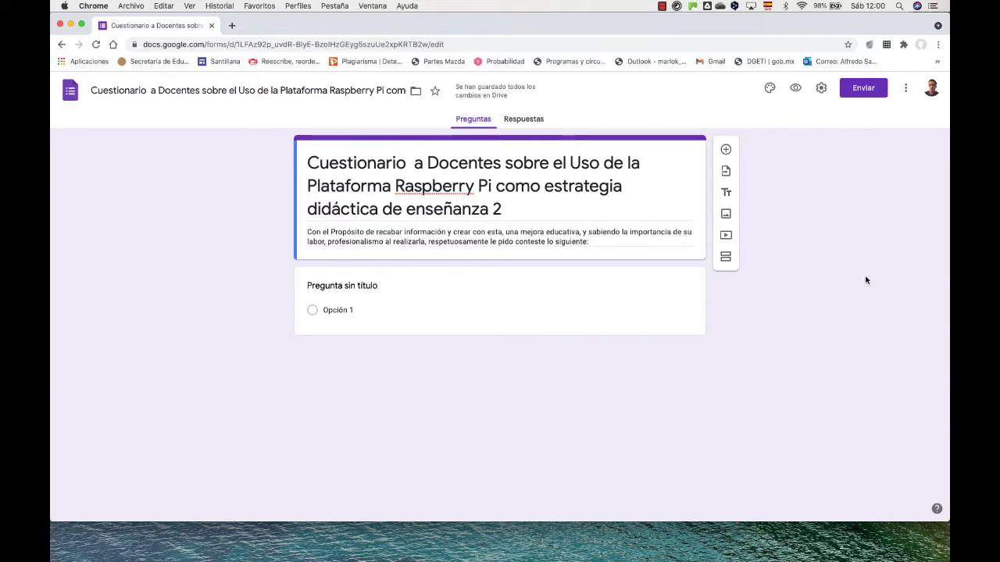
- Add a second form section titled 'Datos generales'
left_click(723, 262)
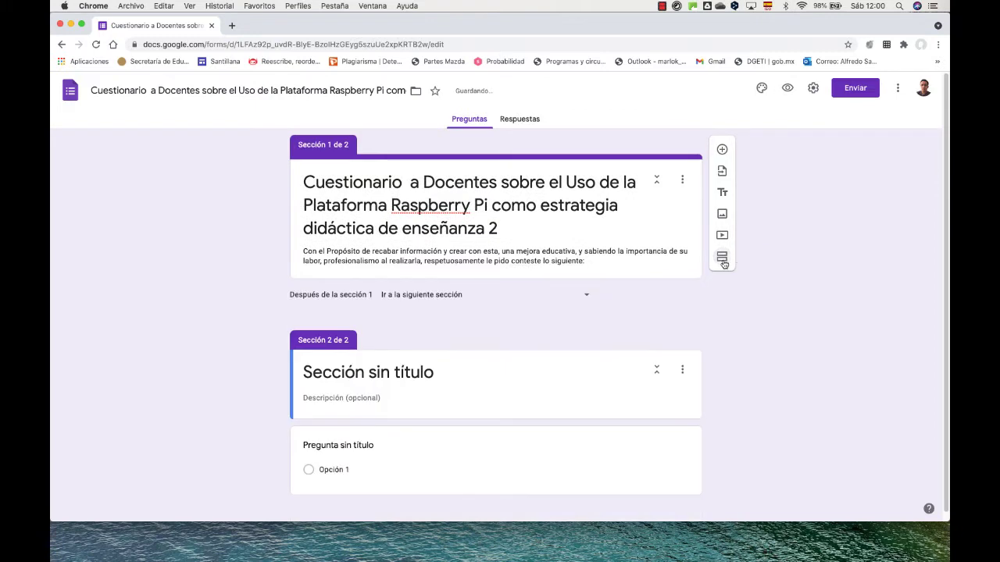
left_click(394, 368)
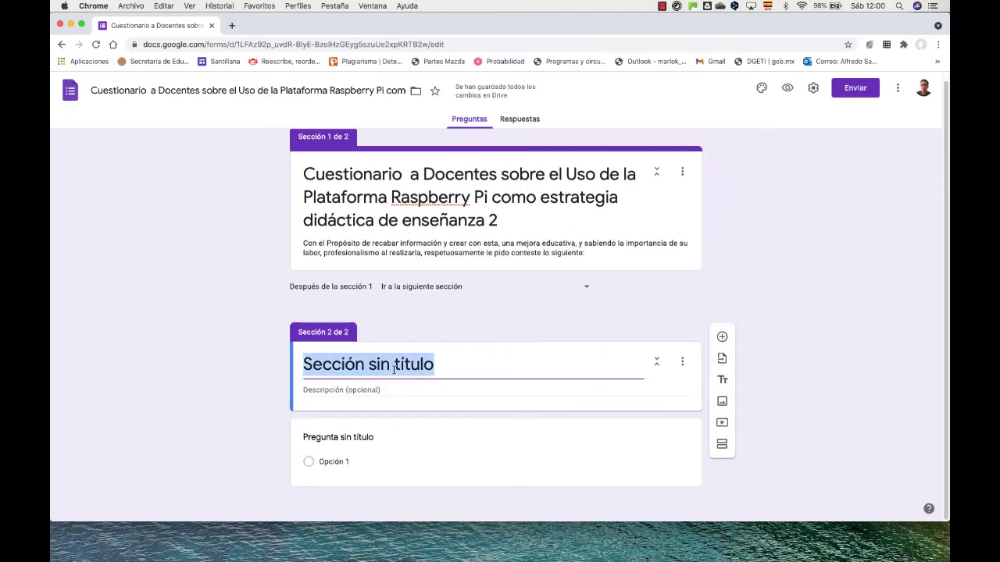
type("Datos")
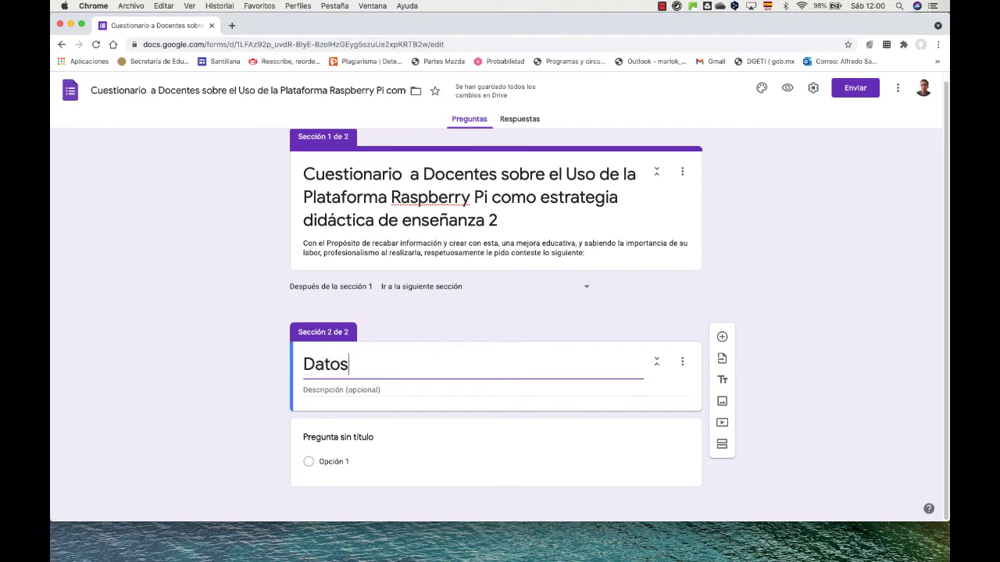
type("o")
key("BackSpace")
key("BackSpace")
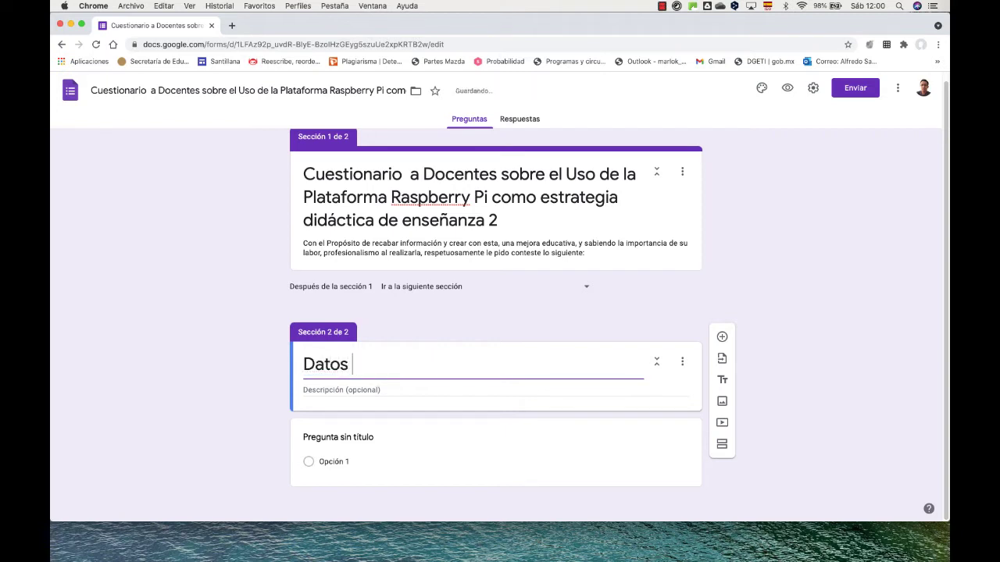
type("generales")
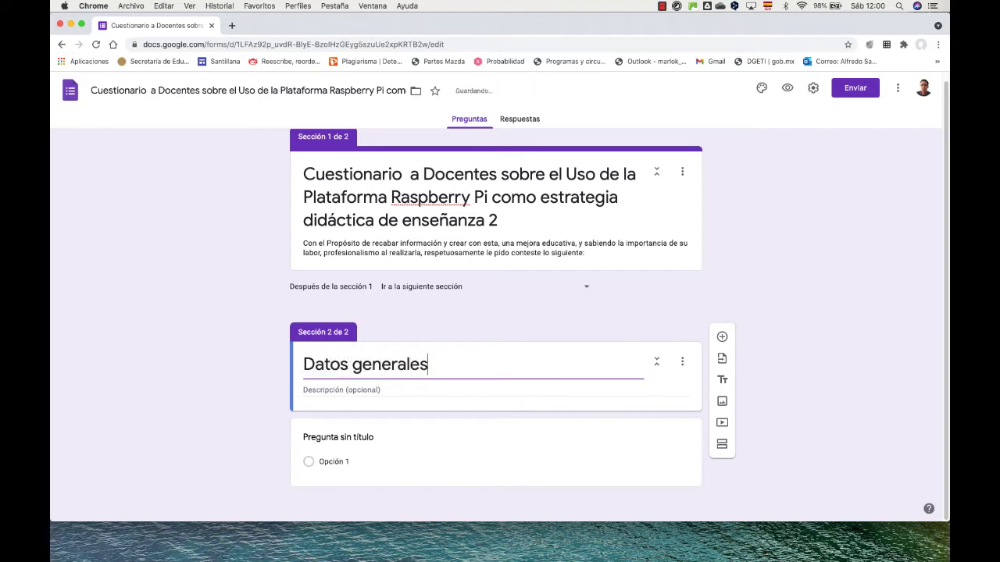
left_click(336, 389)
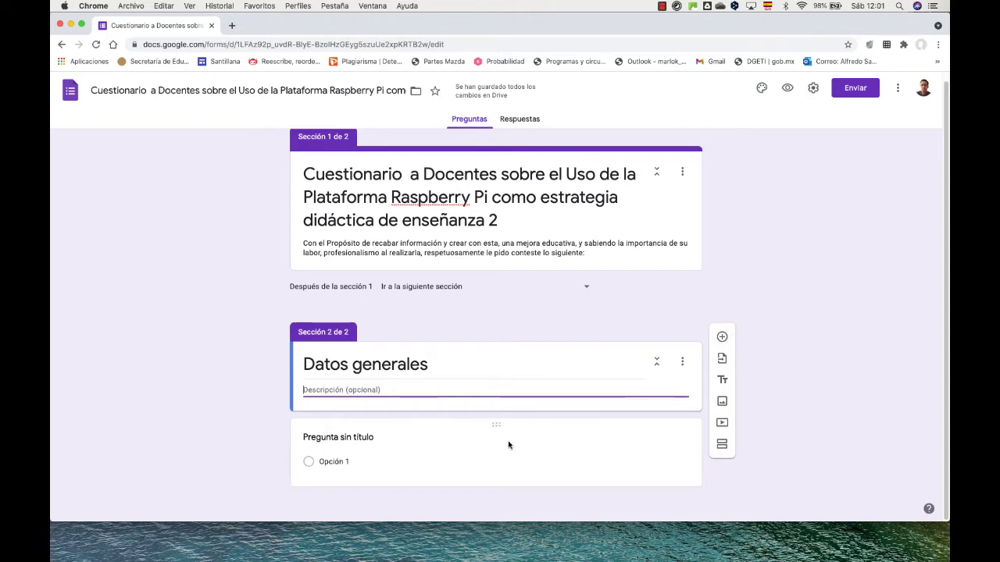
- Turn the section's untitled question into a short-answer question
left_click(437, 443)
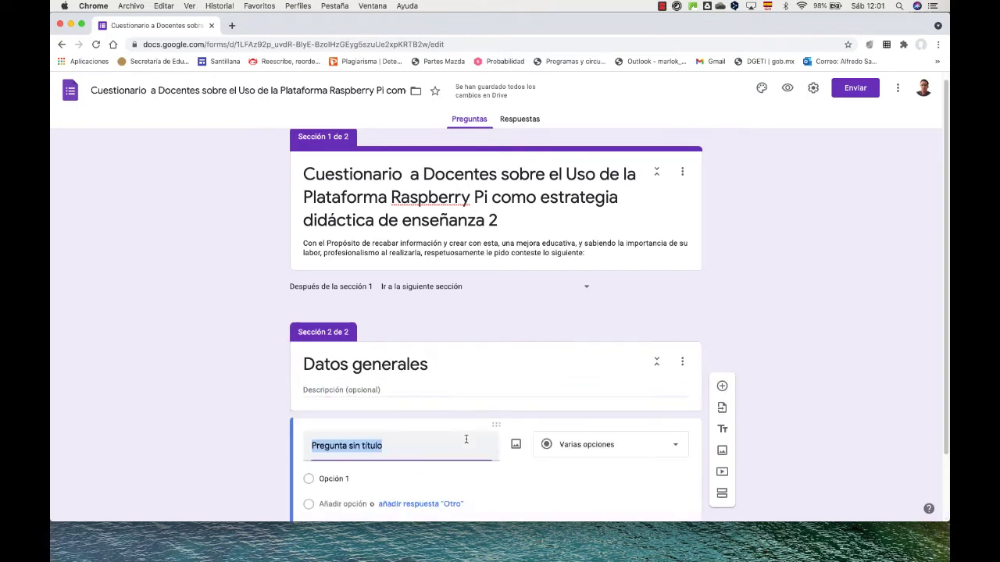
left_click(669, 447)
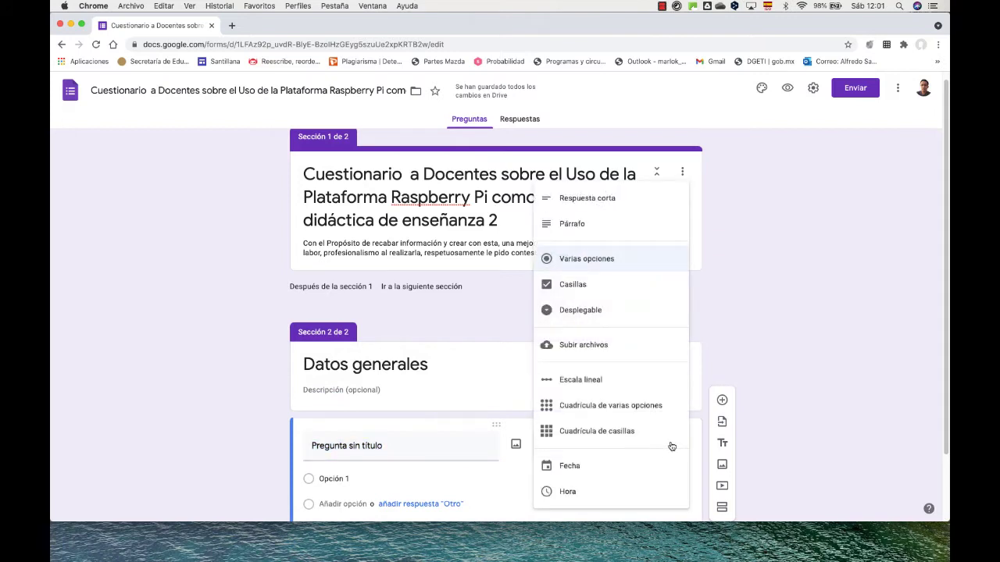
left_click(609, 200)
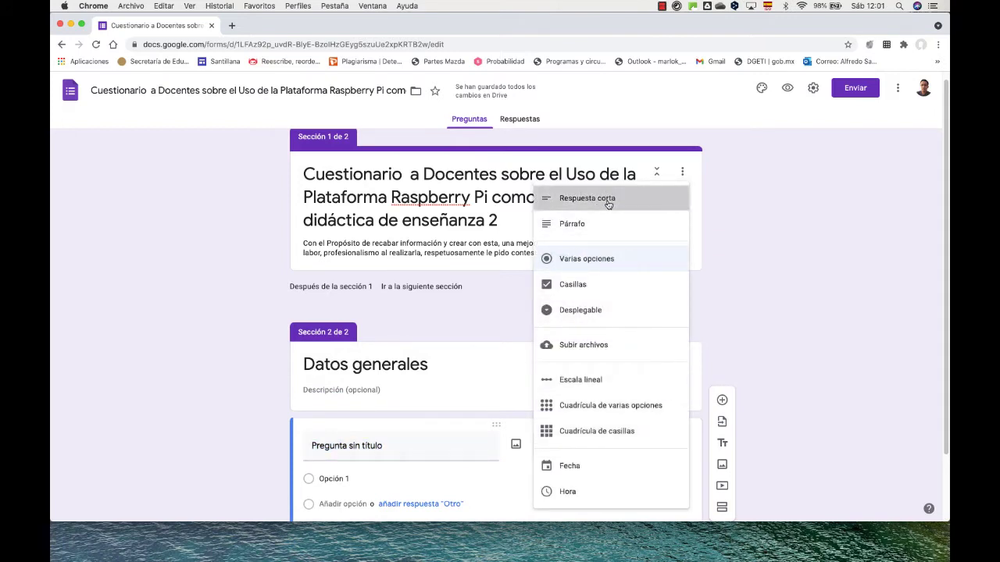
- Title it 'Nombre Completo (Nombre(s), Apellidos)' and leave it optional
left_click(332, 451)
type("C")
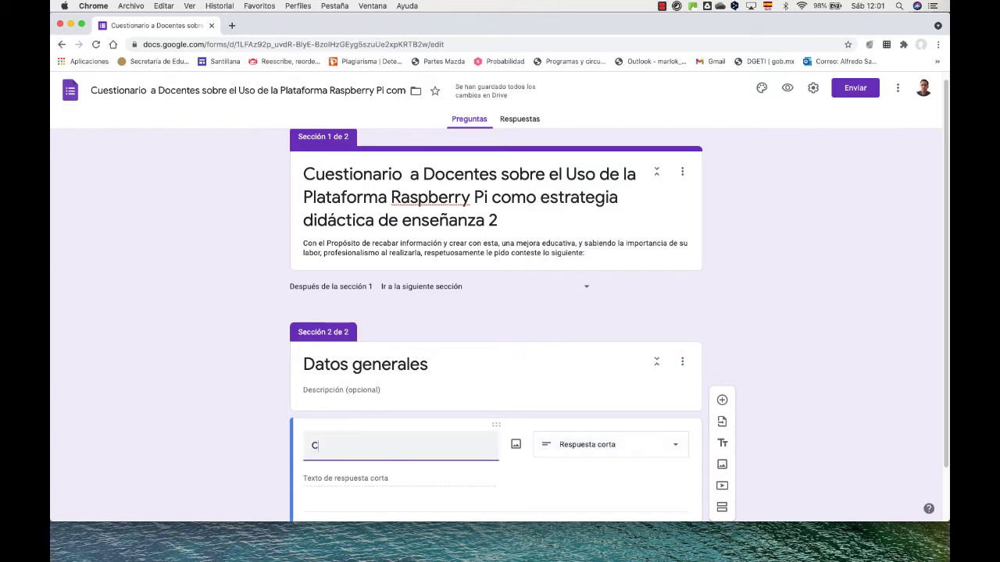
type("ombre Comple")
type("to")
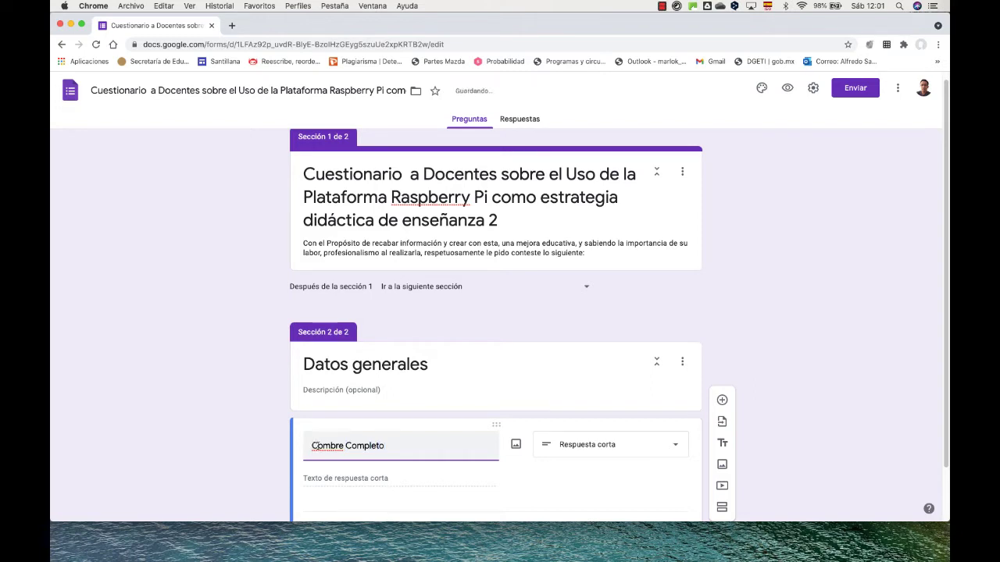
left_click(314, 446)
key("BackSpace")
type("N")
type("Nombre(s),")
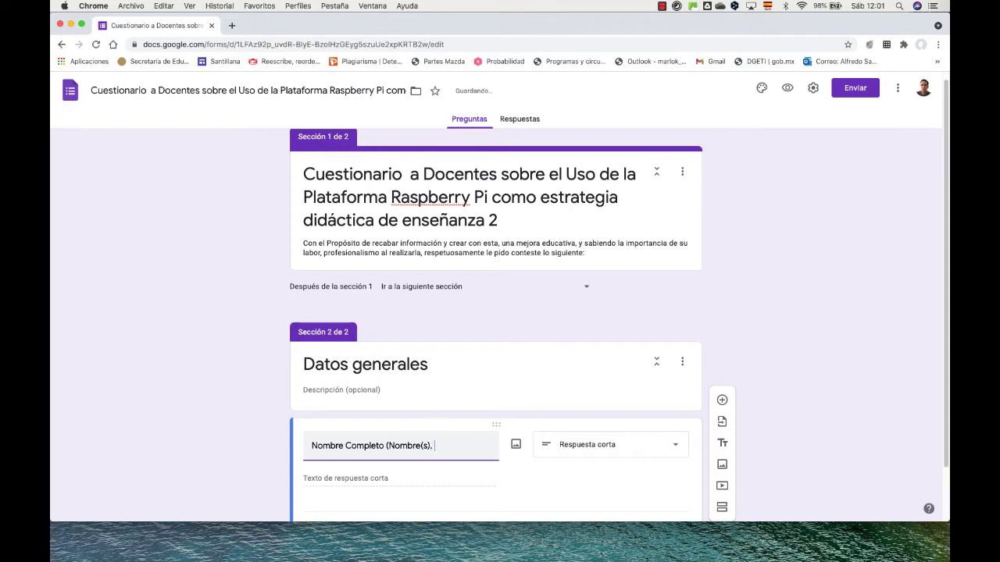
type("ell")
type("idos")
scroll(425, 482, "down", 2)
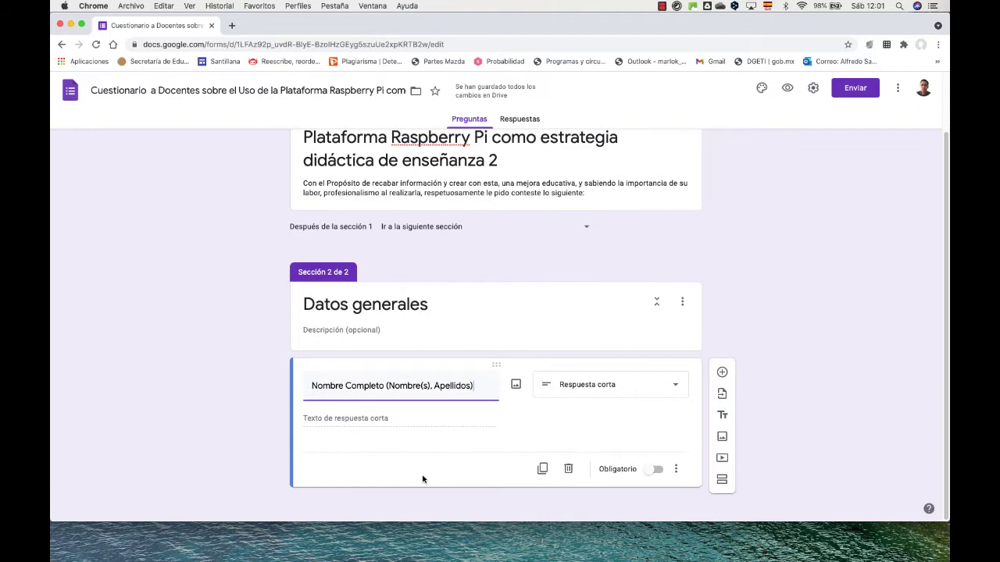
left_click(657, 471)
left_click(659, 471)
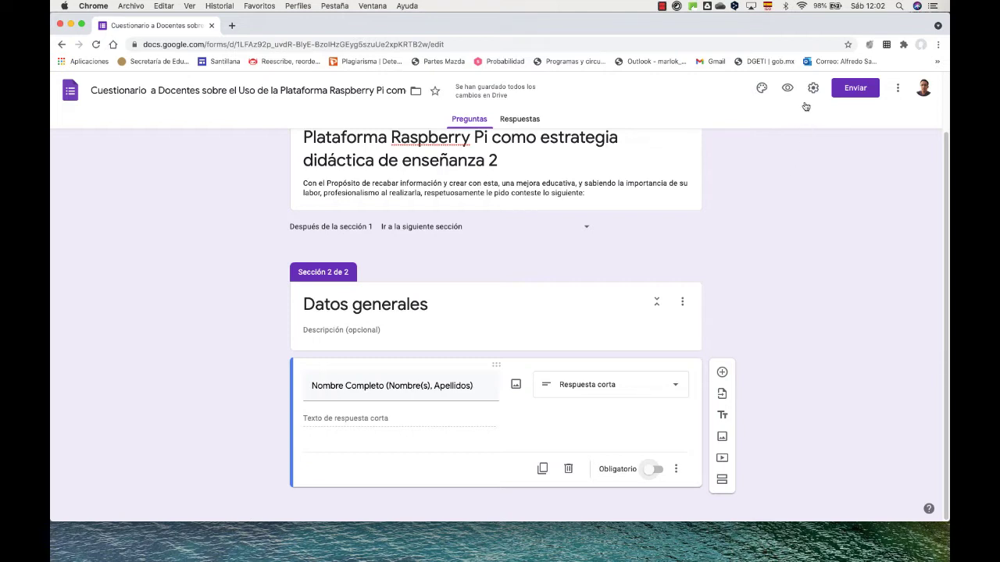
- Add a multiple-choice 'Plantel' question with option 'CBTIS 24' and an 'Otra' answer
left_click(723, 372)
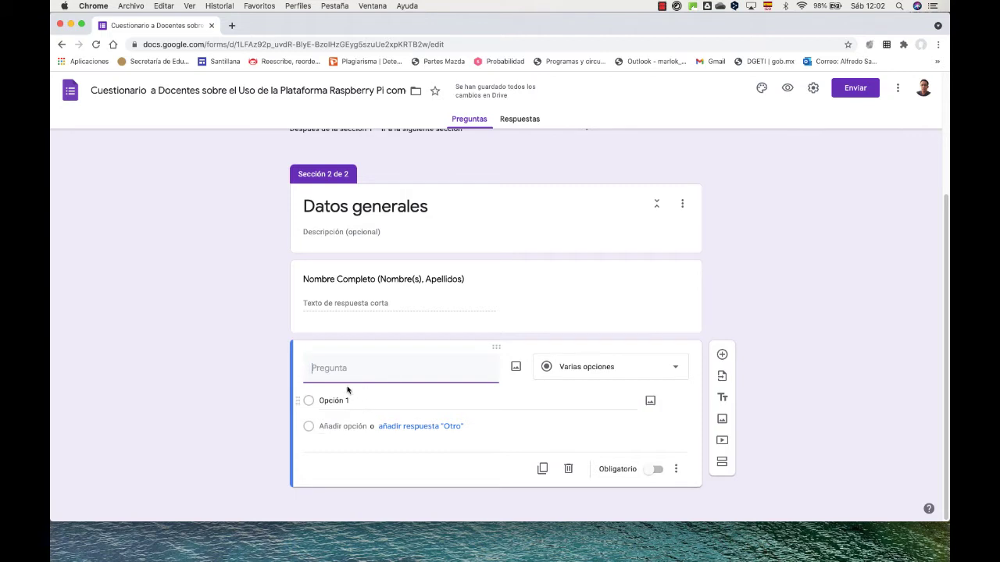
type("Pla")
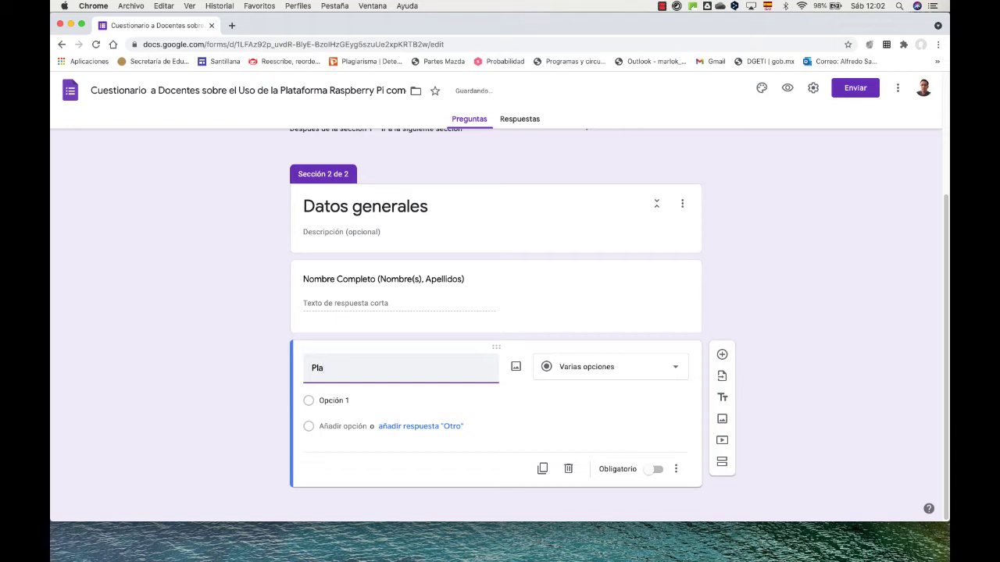
type("ntel")
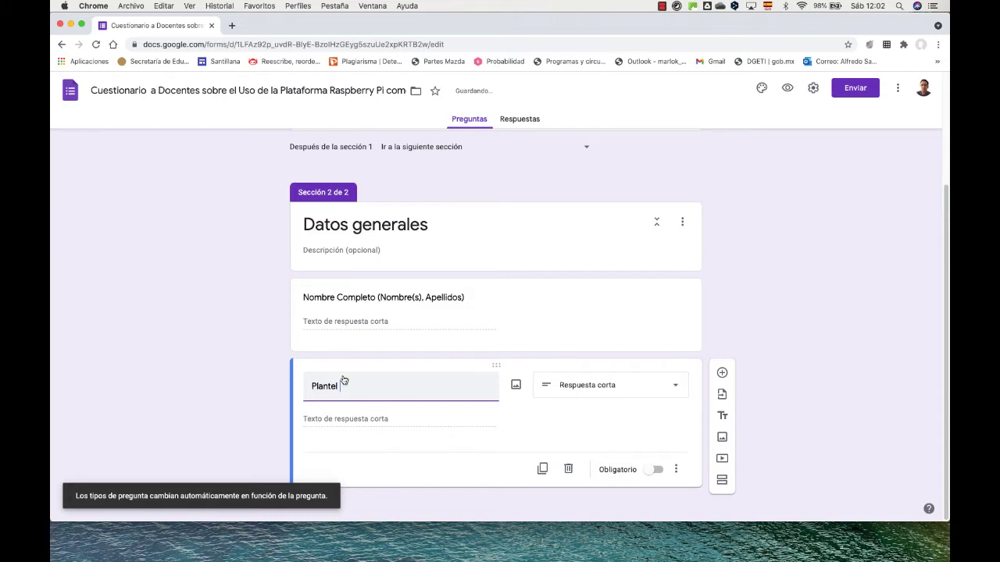
left_click(669, 385)
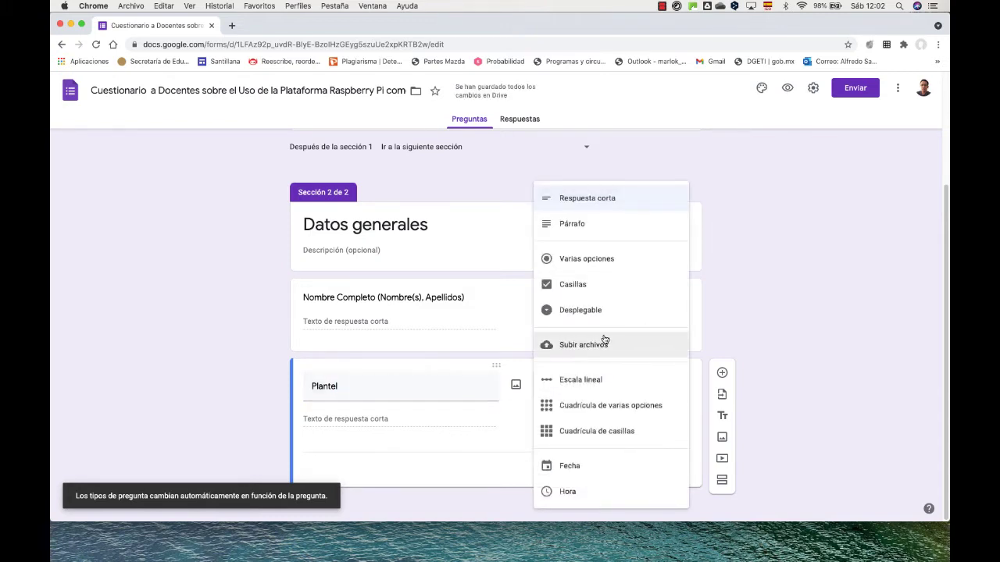
left_click(587, 261)
left_click(336, 419)
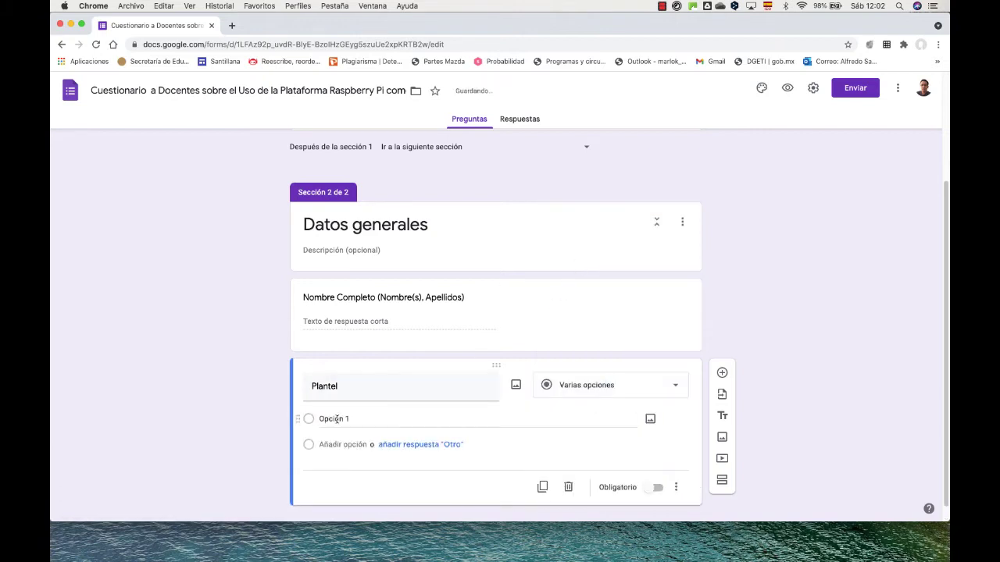
type("CBT")
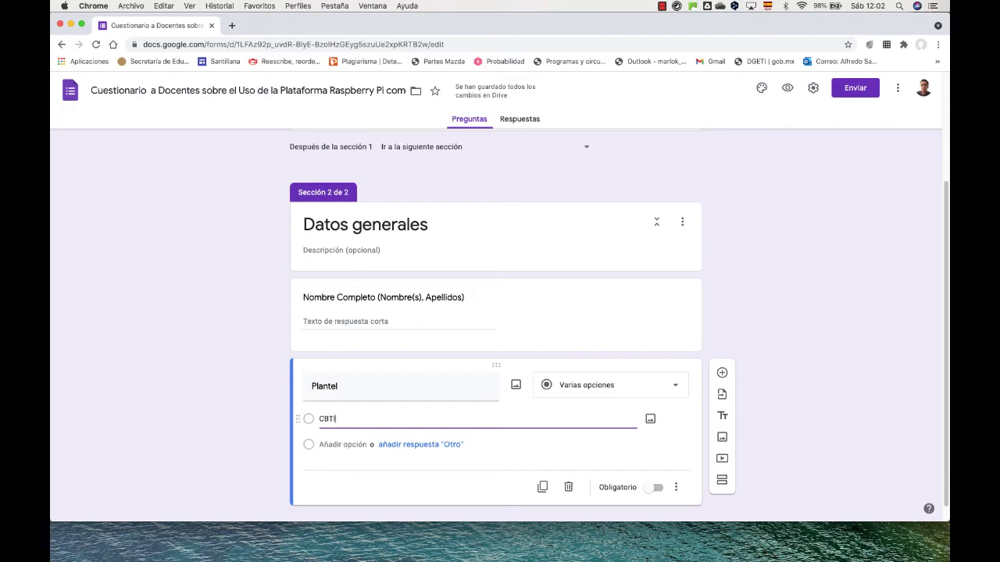
type("IS 24")
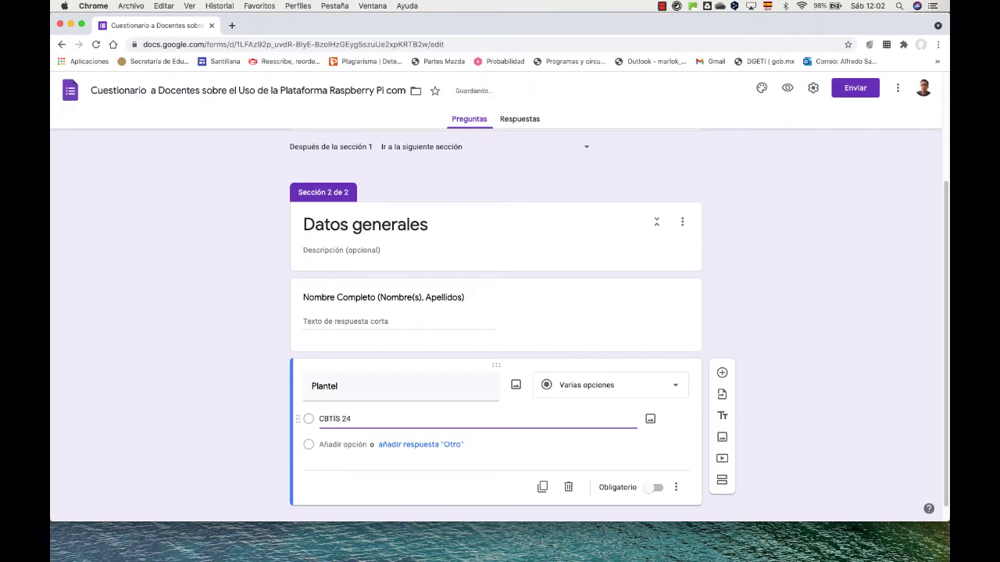
left_click(421, 445)
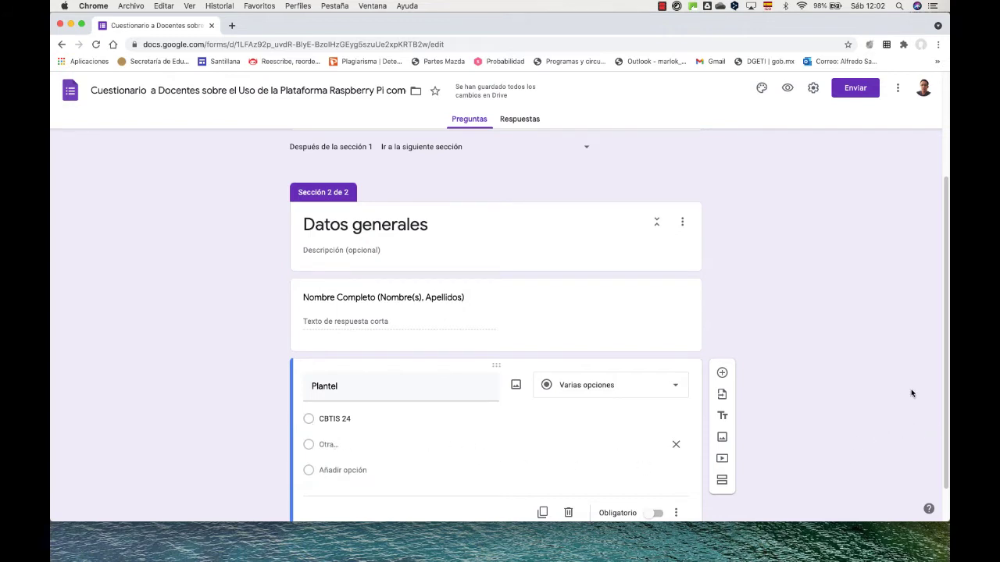
- Add the question 'Ha impartido la asignatura Implementa circuitos en Plataformas Modulares' below Plantel
scroll(945, 430, "down", 1)
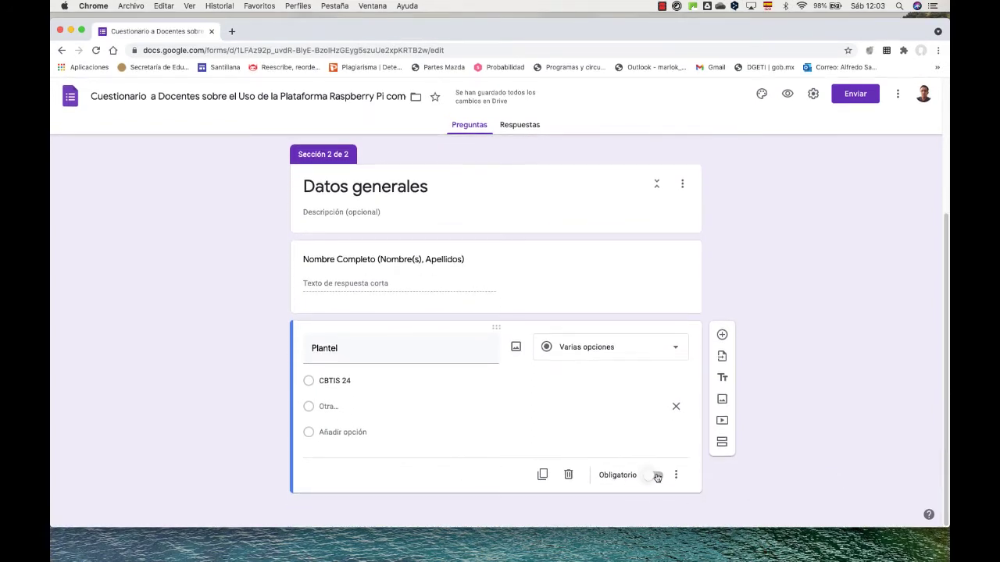
left_click(657, 476)
left_click(657, 476)
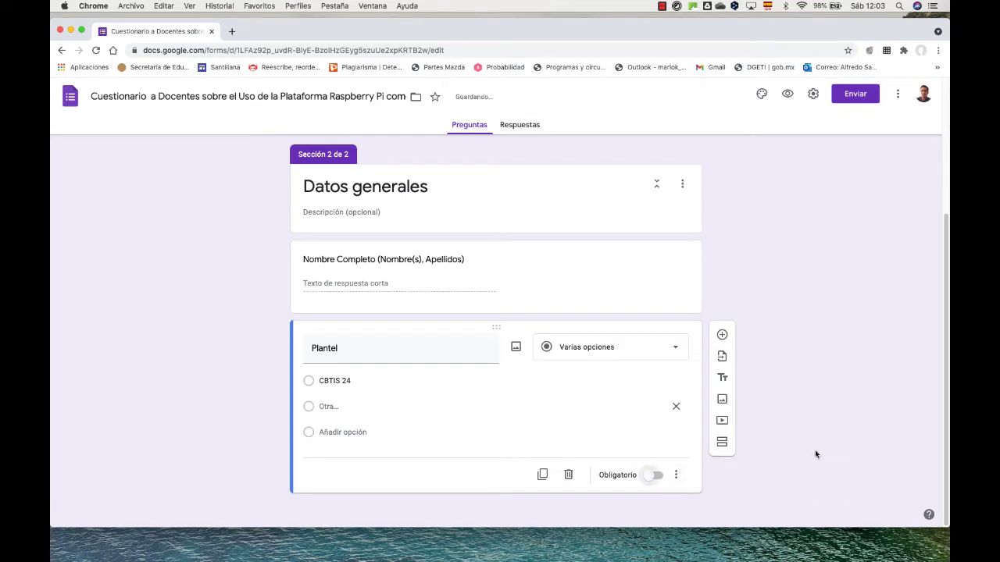
left_click(723, 336)
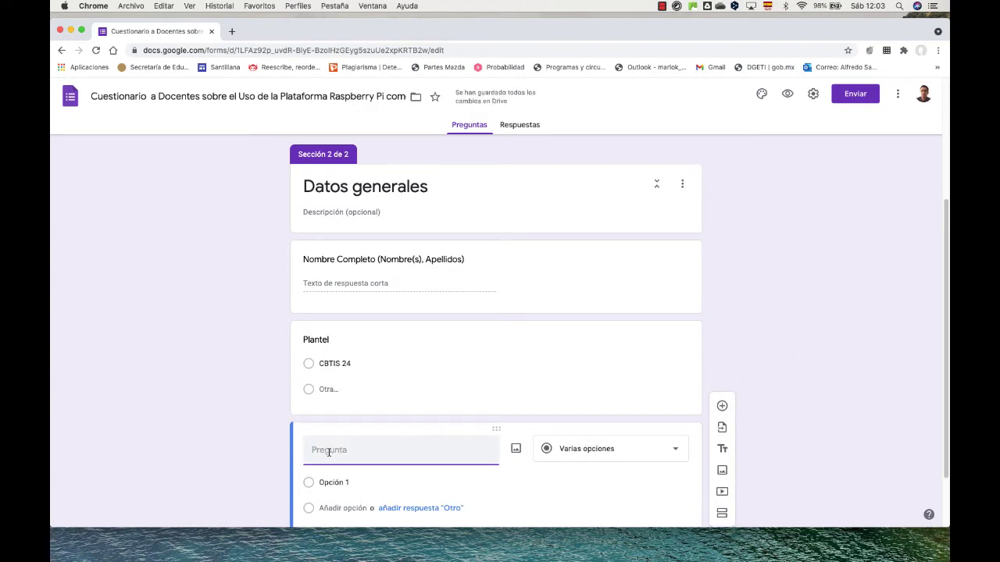
type("Ha ")
type("impartido la asi")
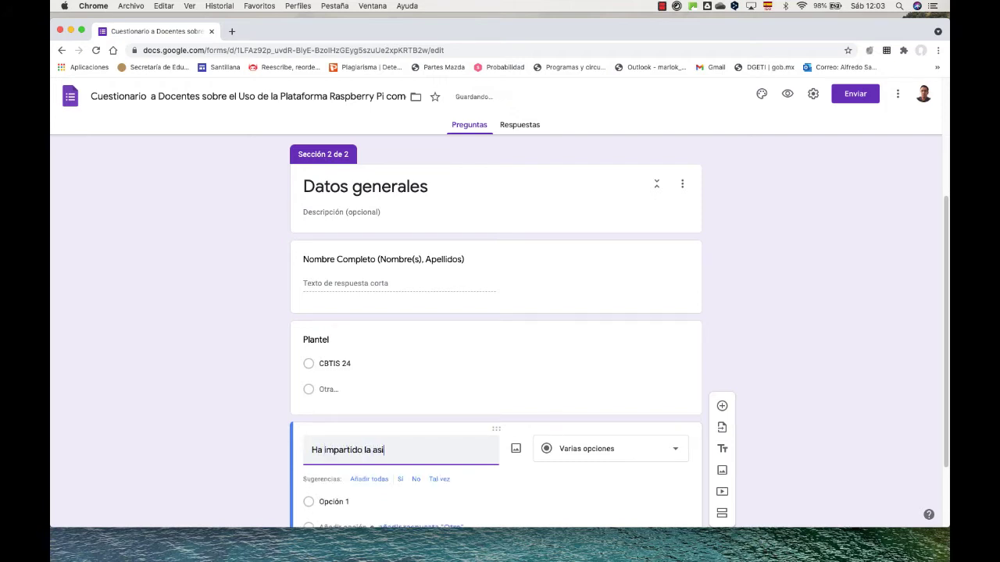
type("gnatura Implemen")
type("ta c")
type("ircuitos en ")
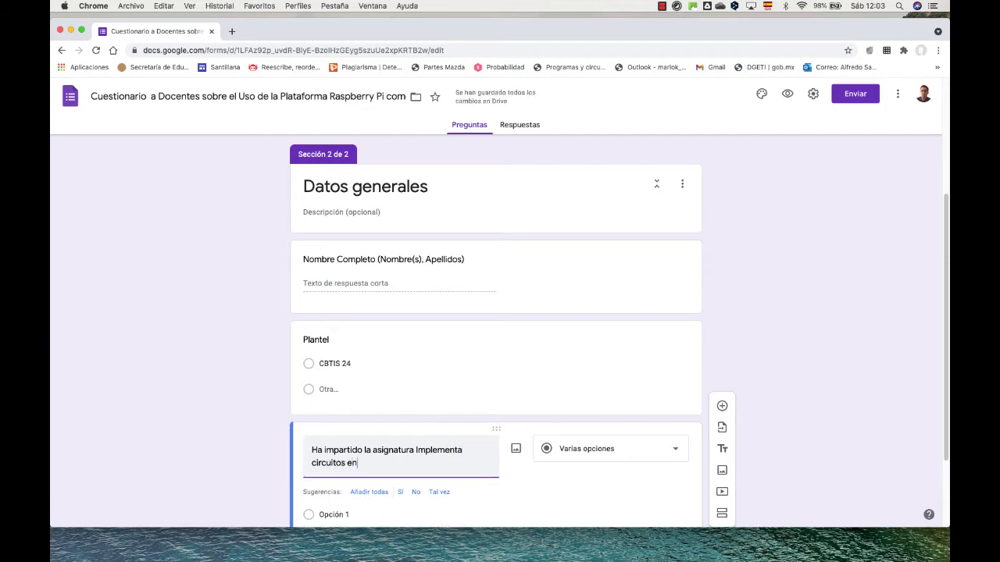
type("Platafromas ")
type("Modulr")
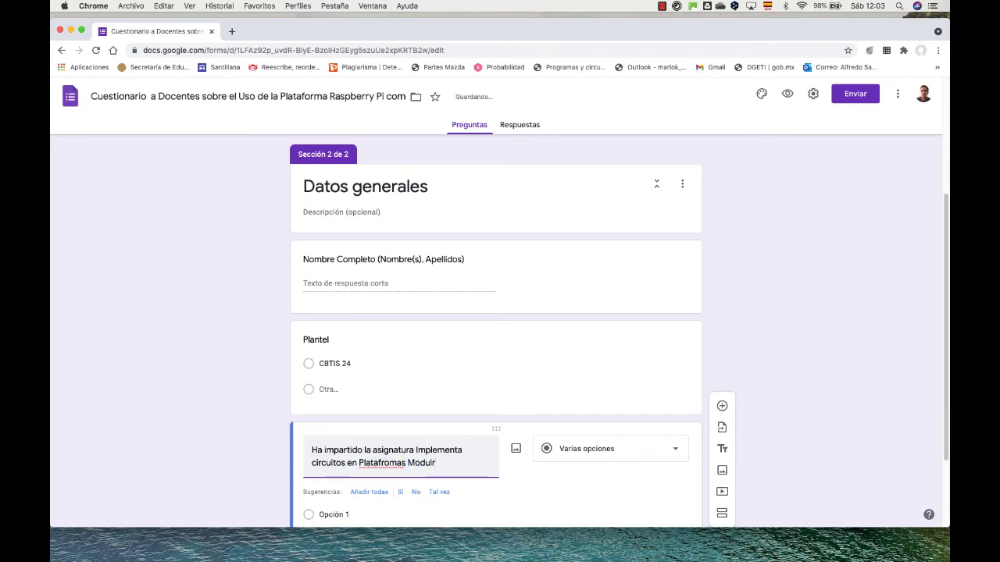
key("BackSpace")
type("ares")
right_click(373, 462)
left_click(406, 373)
- Make the subject question required with answer options Sí and No
scroll(474, 466, "down", 2)
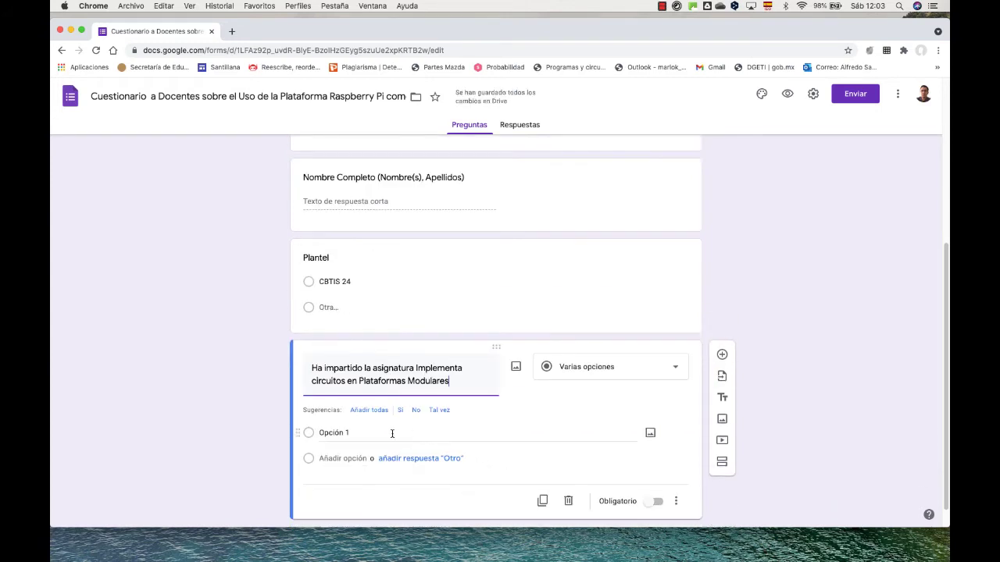
left_click(655, 505)
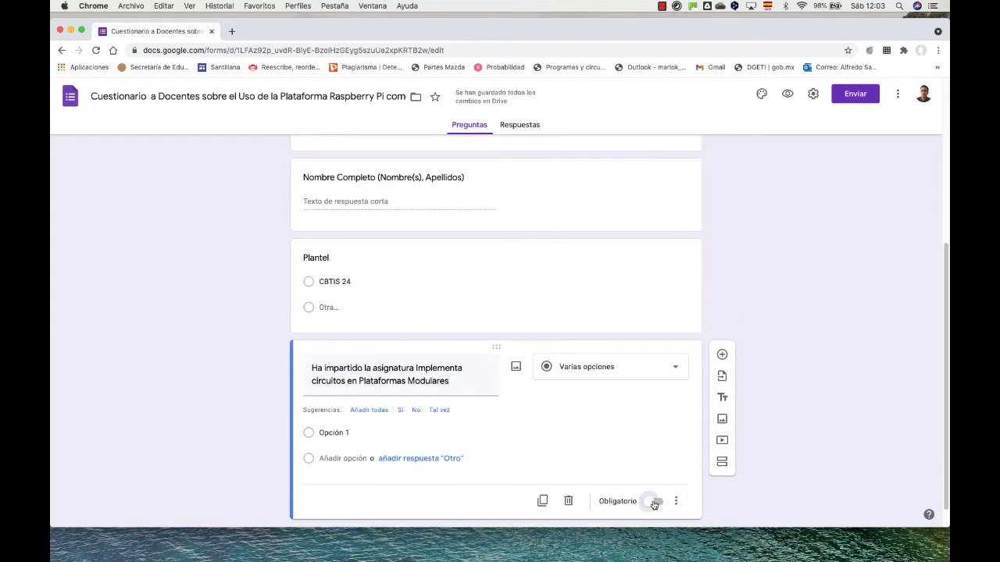
left_click(328, 432)
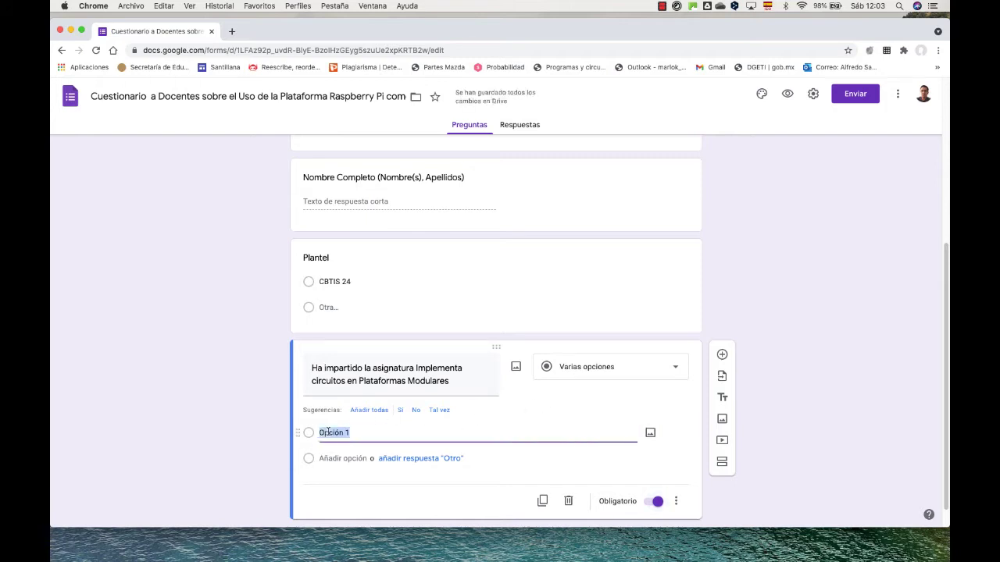
type("Si")
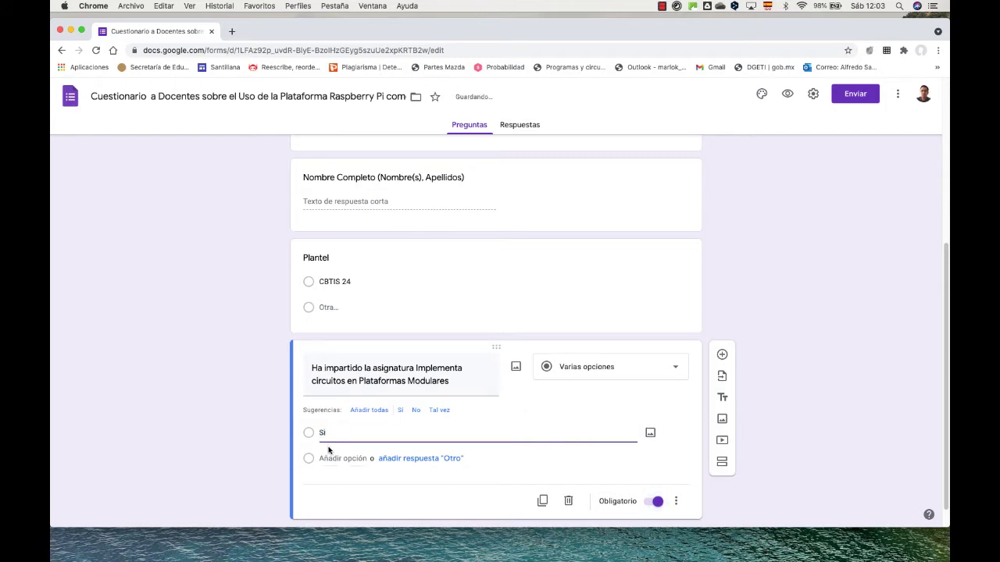
left_click(328, 455)
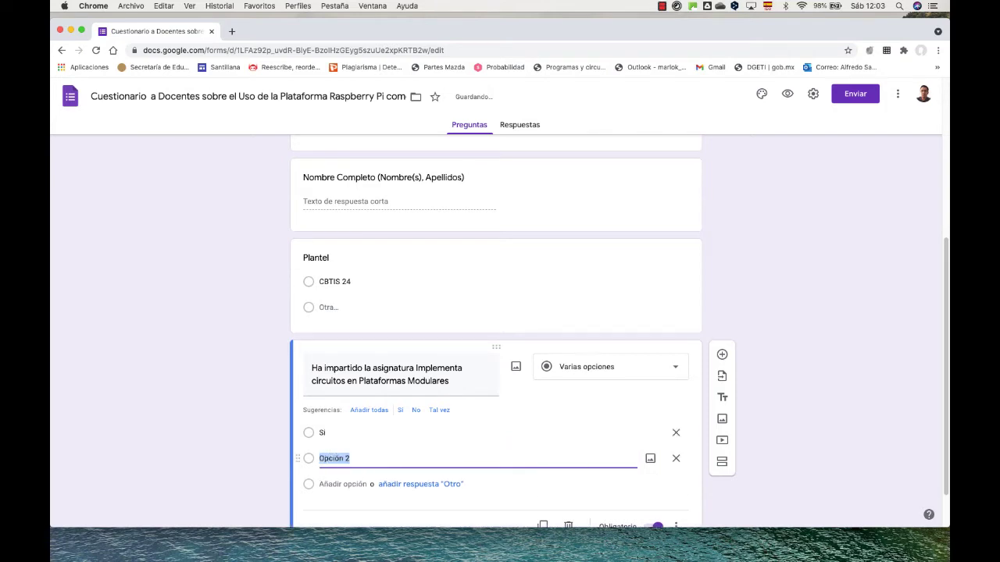
type("Sí")
key("BackSpace")
key("BackSpace")
left_click(251, 454)
- Add an untitled third section after the subject question
scroll(756, 488, "down", 1)
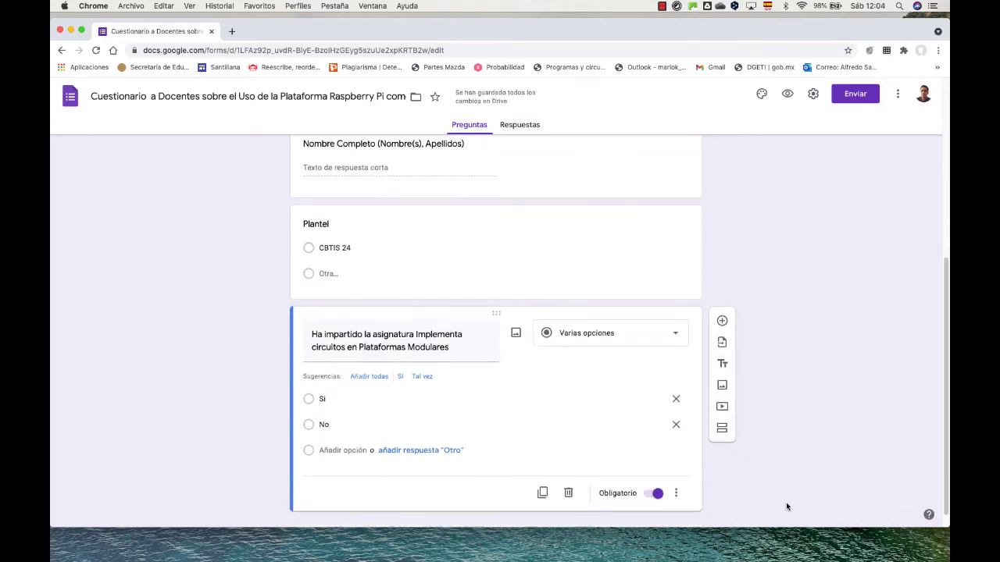
scroll(772, 442, "down", 1)
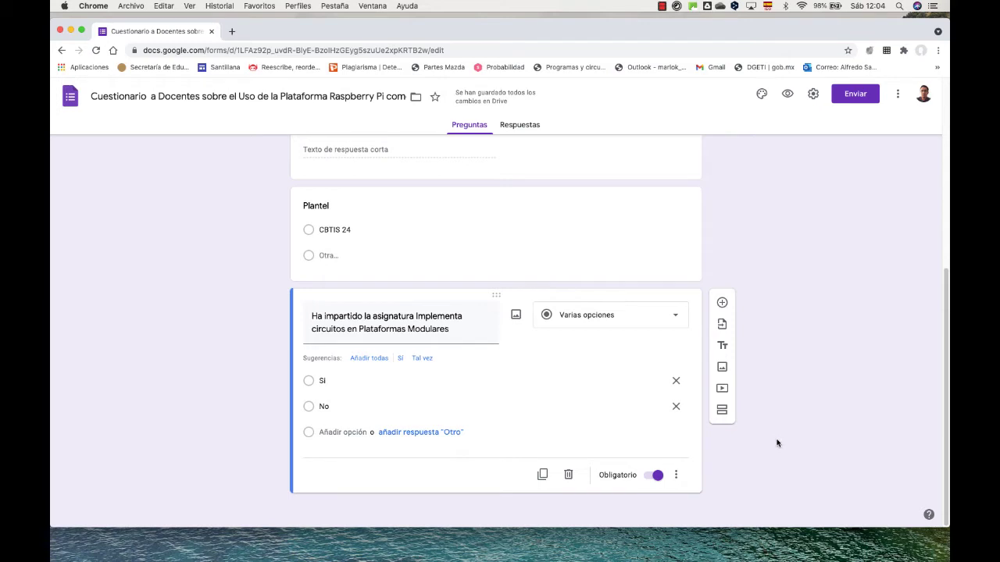
left_click(723, 411)
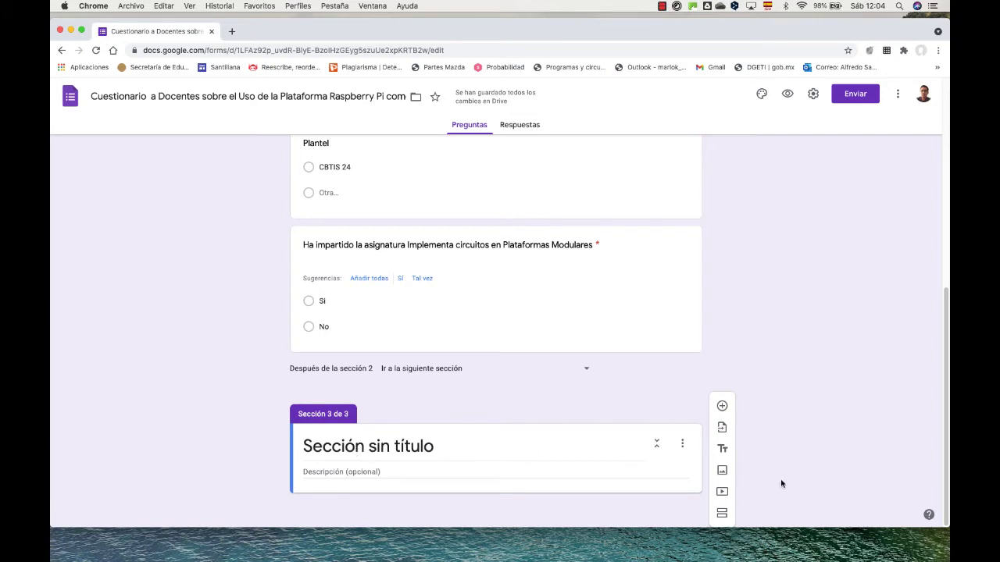
- Paste the pick-one-answer instructions as section 3's title and add a blank question
key("super+shift+5")
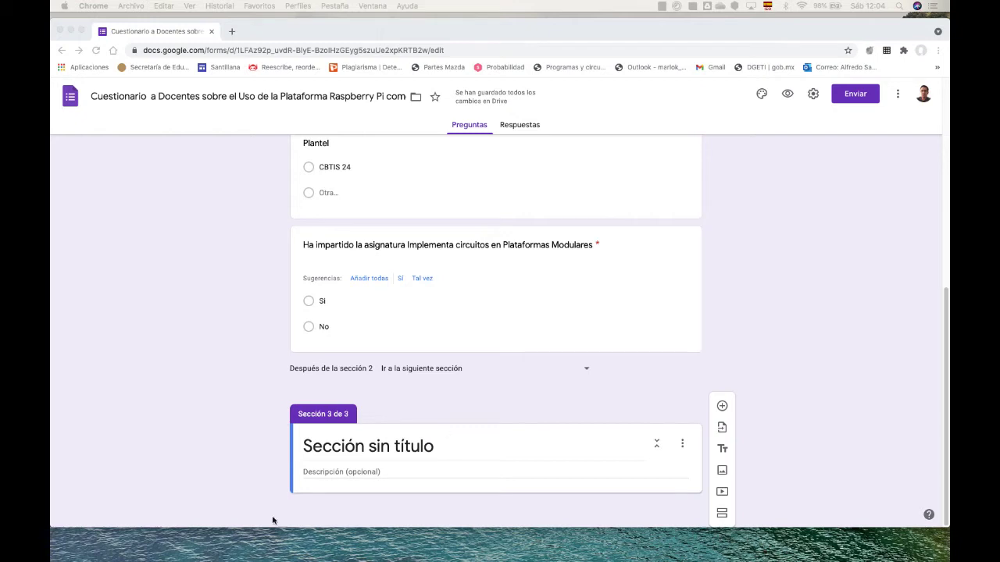
triple_click(342, 448)
right_click(342, 448)
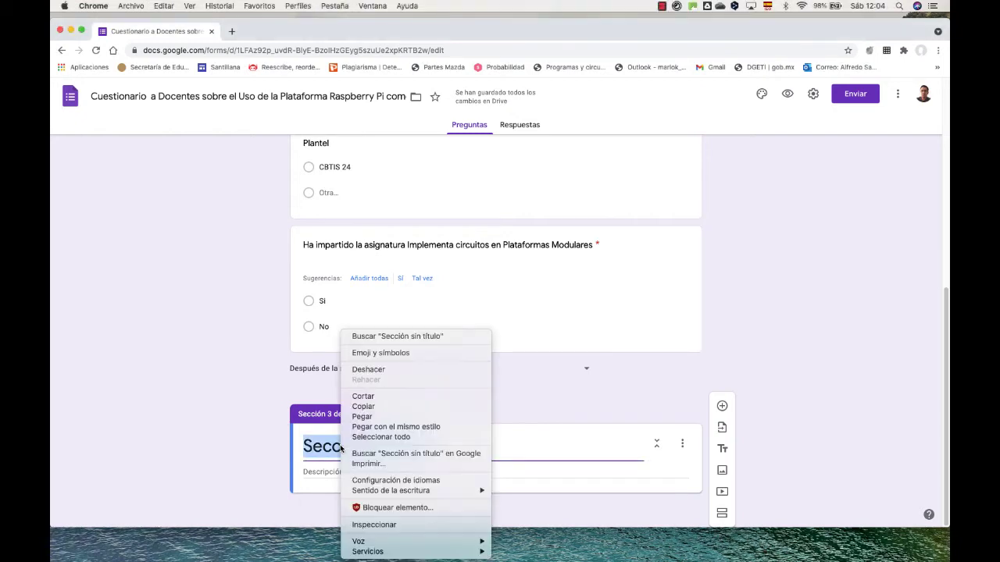
left_click(382, 416)
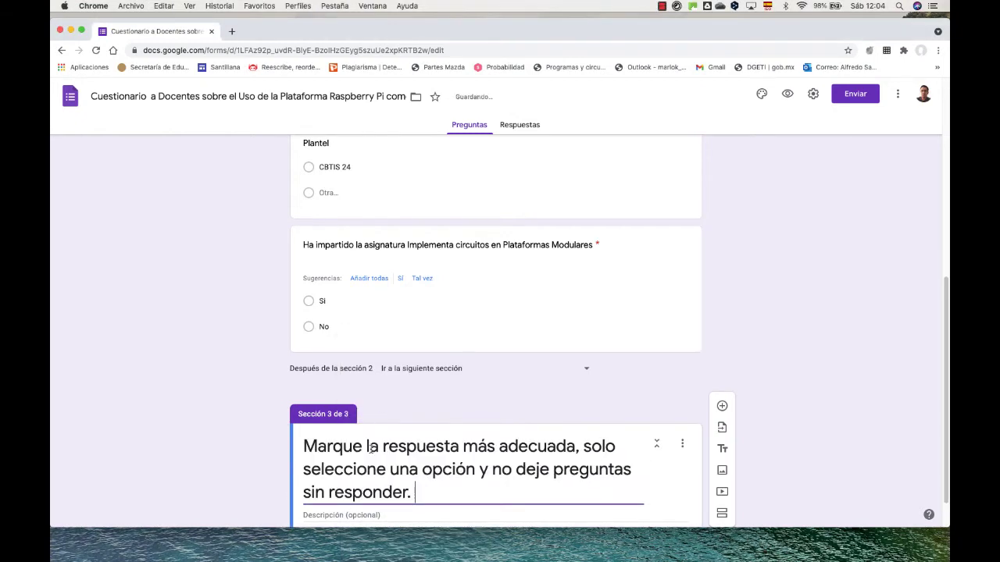
scroll(428, 474, "down", 1)
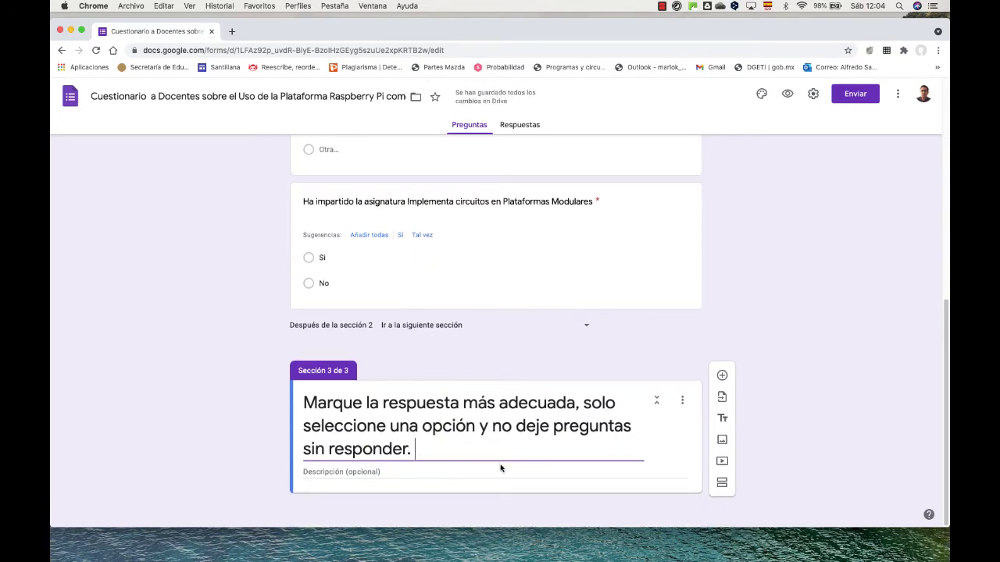
left_click(722, 376)
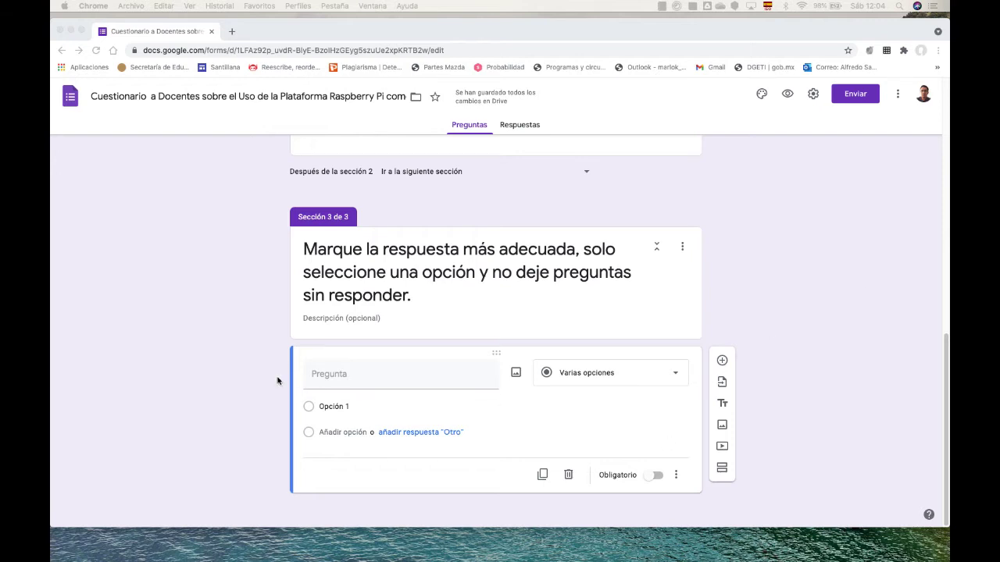
- Paste the Raspberry Pi practices statement as the first question's title
left_click(341, 378)
right_click(338, 377)
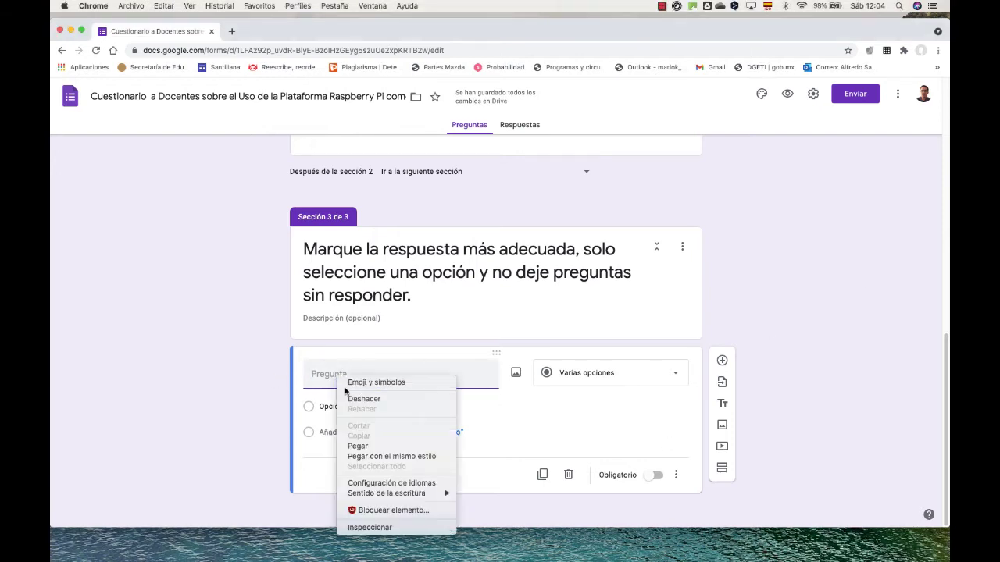
left_click(365, 444)
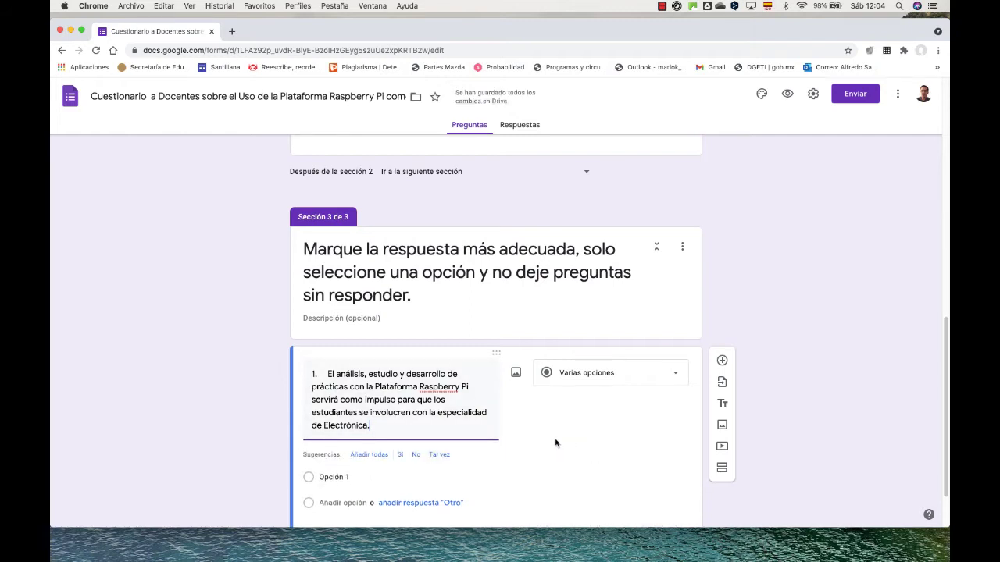
- Make it a 1–5 linear scale labelled 'Totalmente en desacuerdo' to 'Totalmente de acuerdo'
scroll(584, 464, "down", 1)
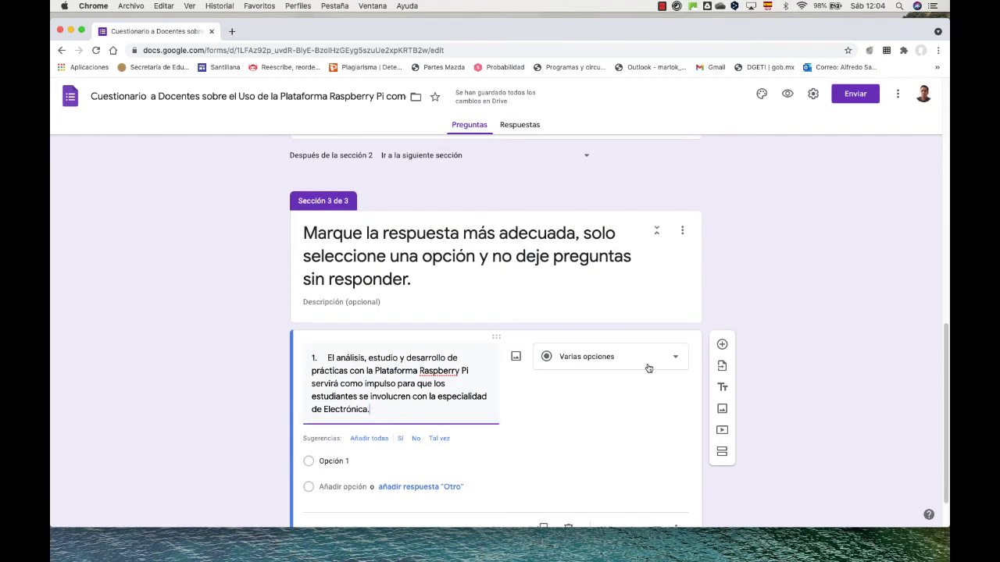
left_click(674, 357)
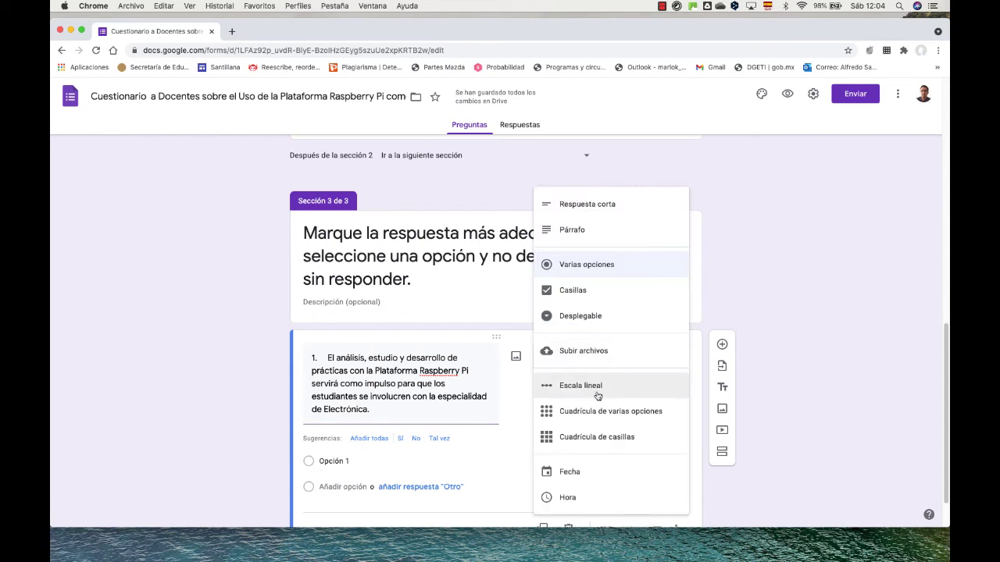
left_click(575, 395)
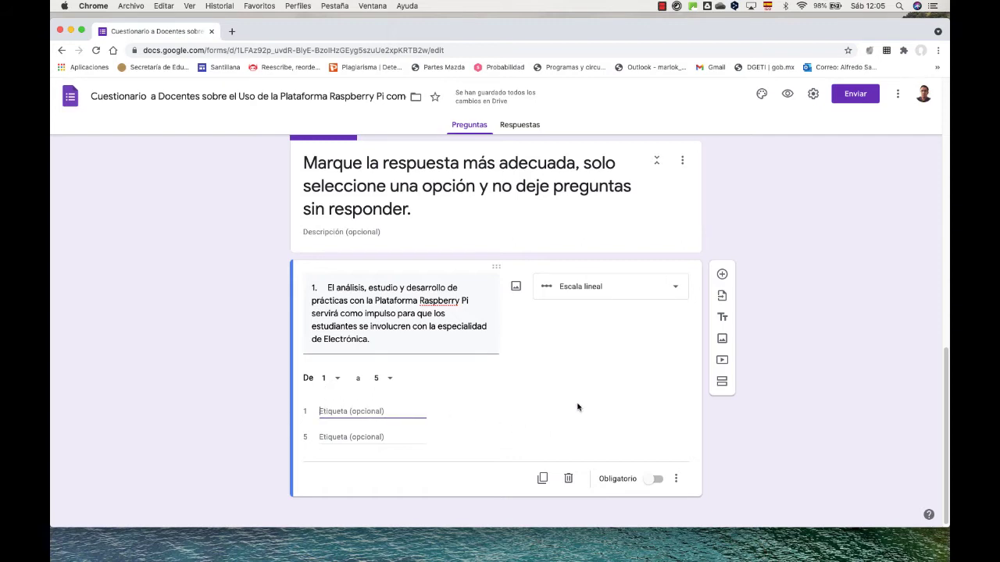
type("Totalmente en")
type("de")
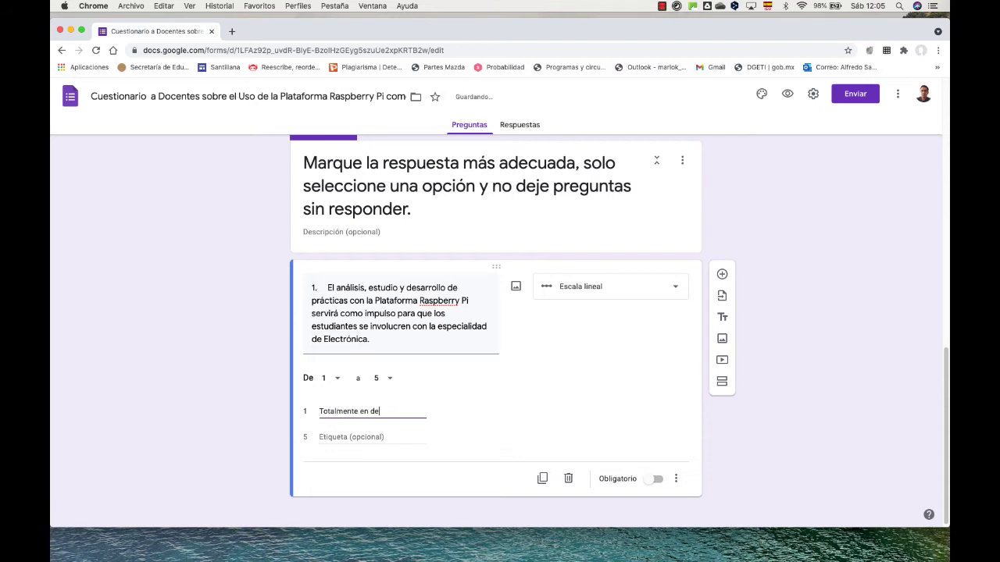
type("uerdo")
left_click(350, 438)
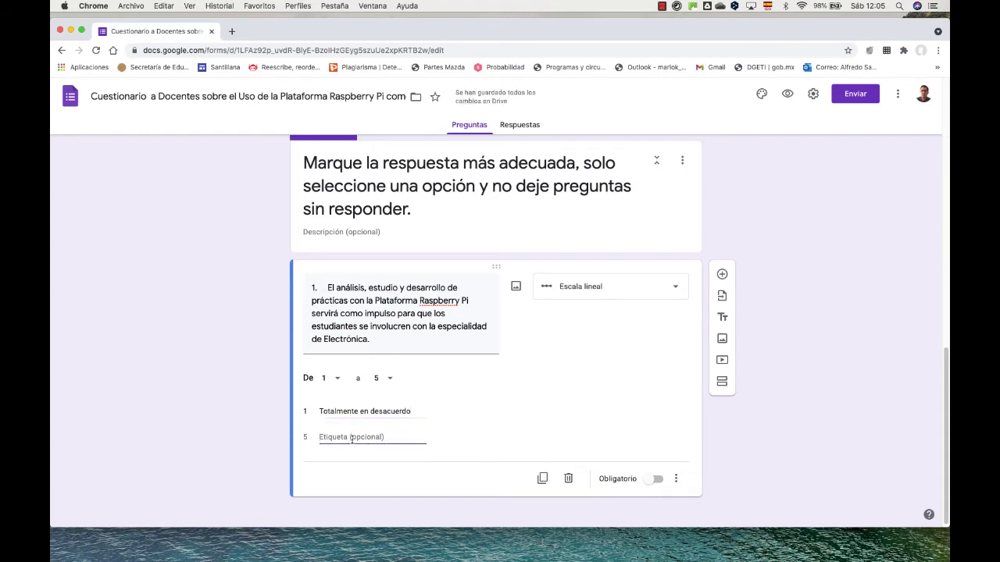
type("Totalmente de acuerdo")
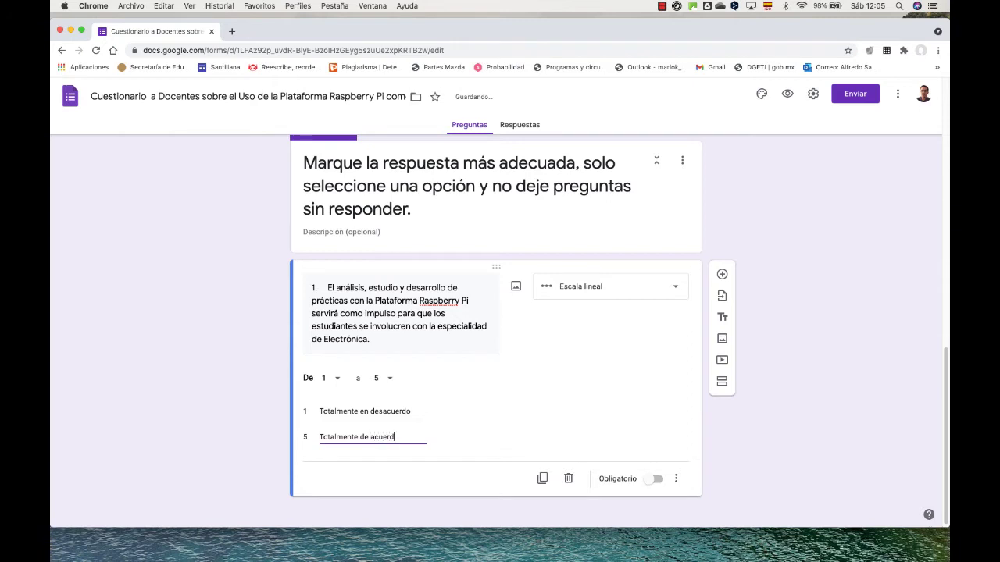
left_click(323, 233)
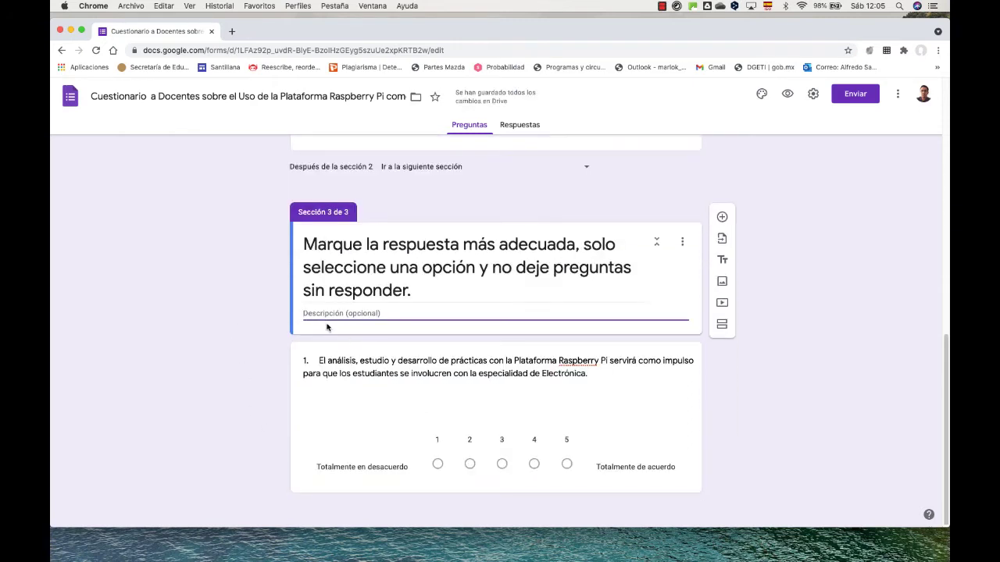
- Write section 3's description listing '1. Totalmente en desacuerdo' and '2. En desacuerdo'
type("1. totalmente en")
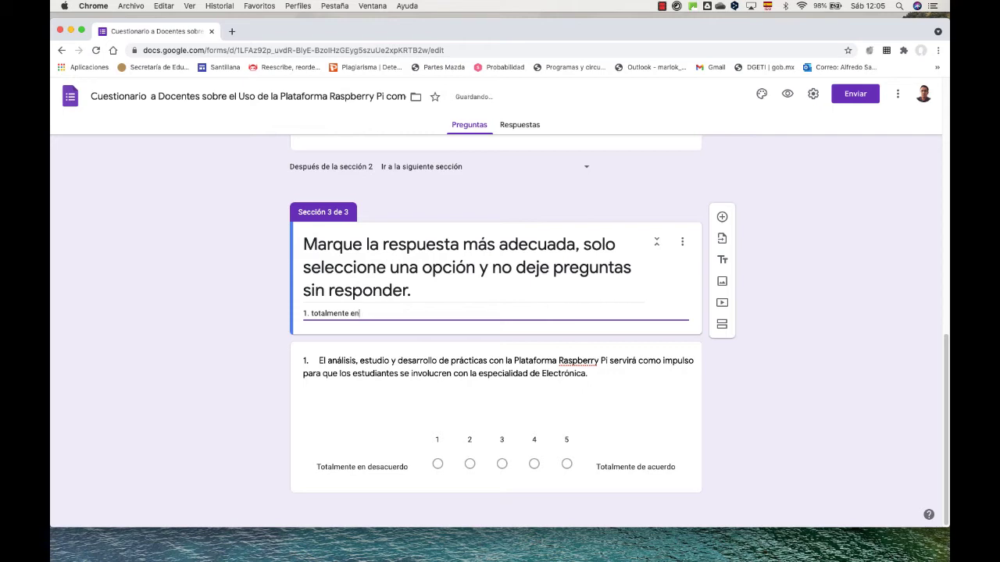
type("o")
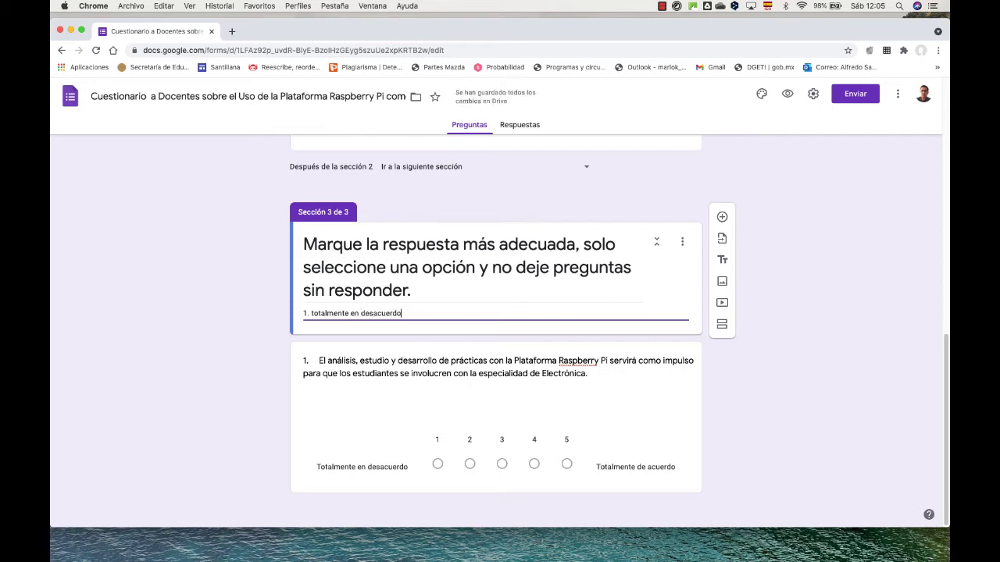
key("Return")
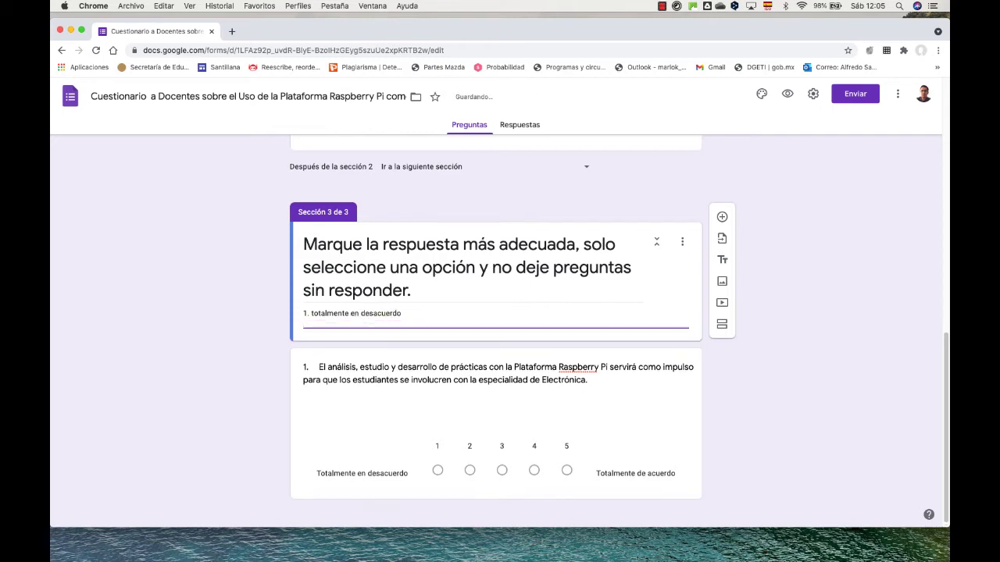
left_click(313, 314)
key("BackSpace")
type("T")
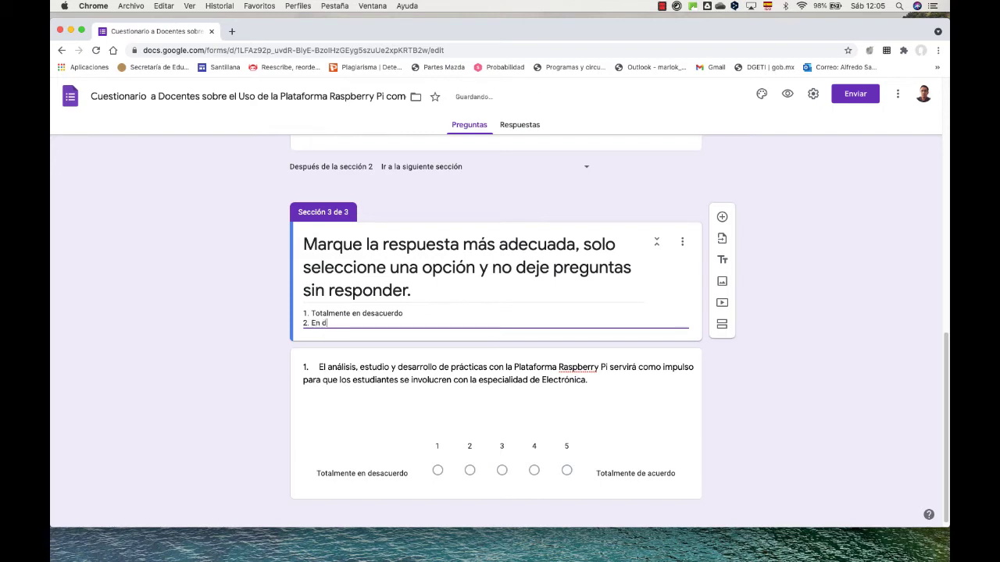
type("cuerdo")
key("Return")
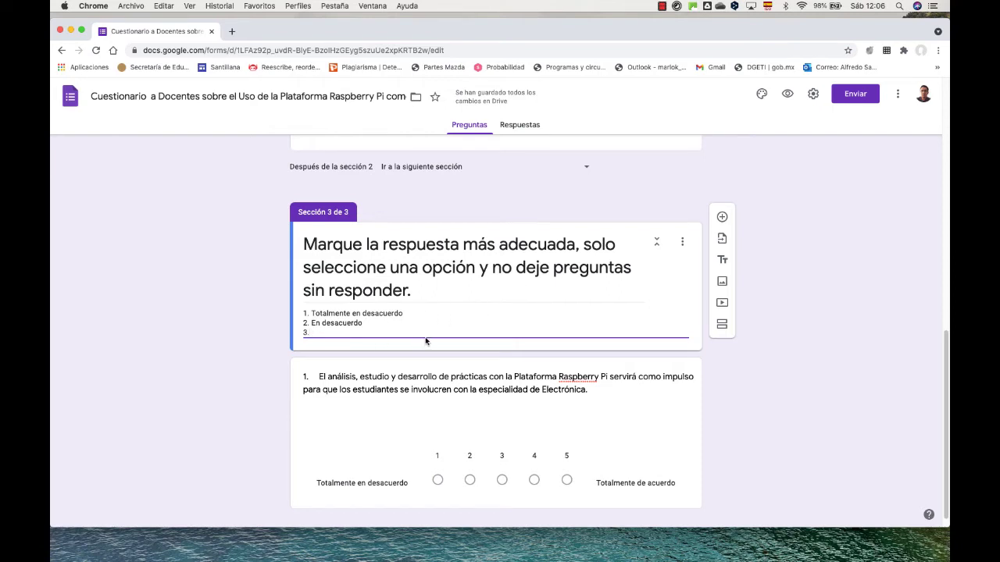
scroll(480, 371, "down", 1)
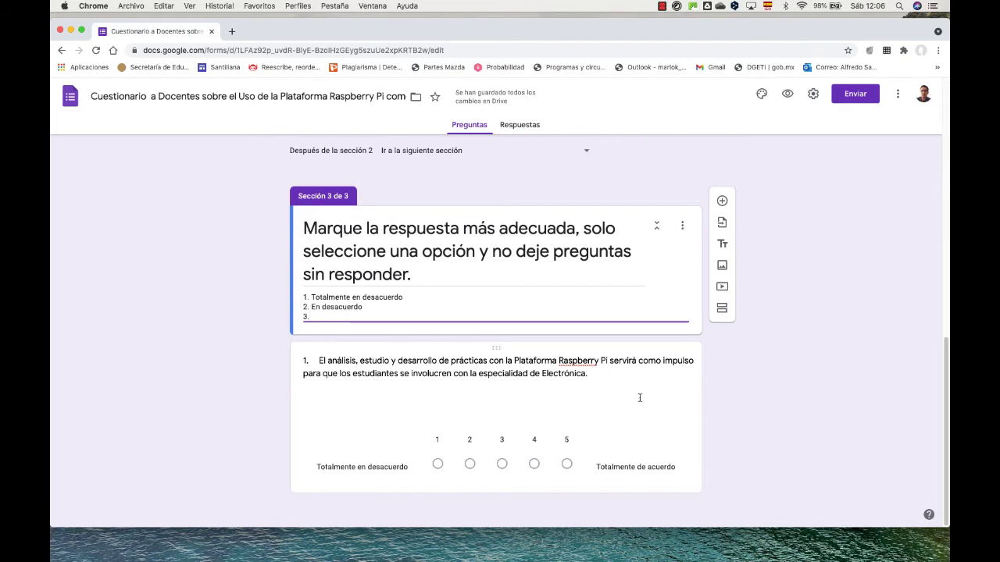
- Make question 1 required and add a blank question below it
left_click(661, 417)
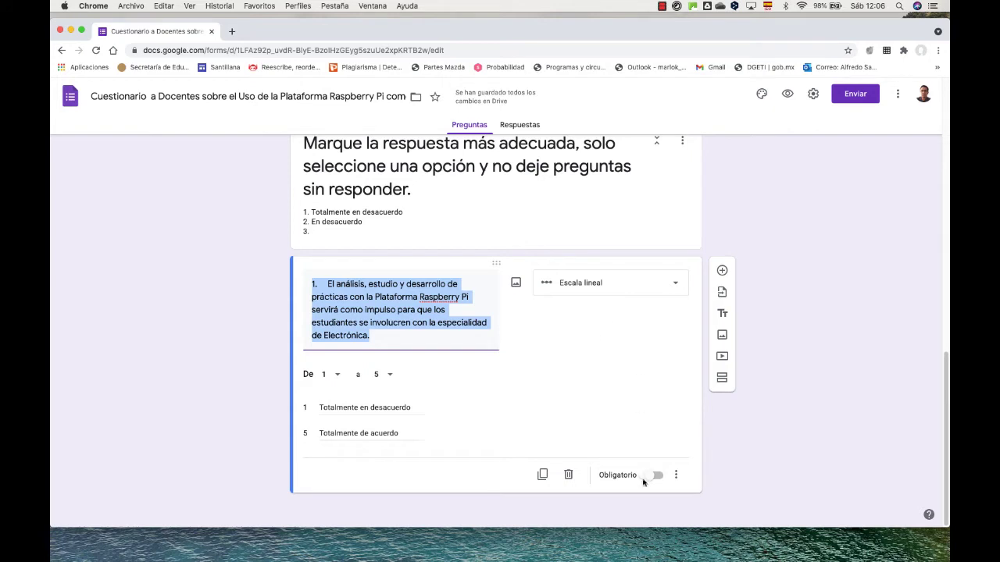
left_click(653, 478)
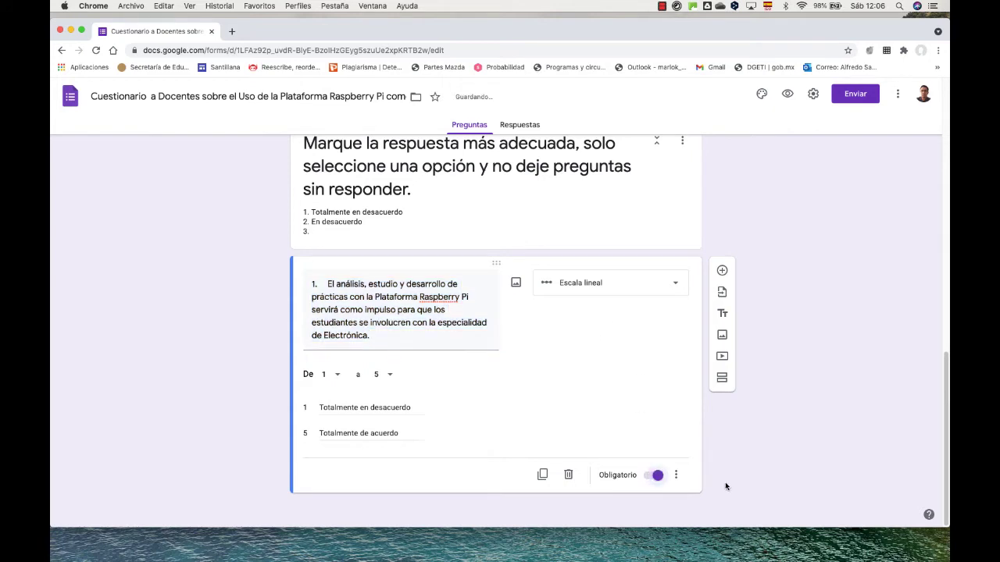
left_click(722, 271)
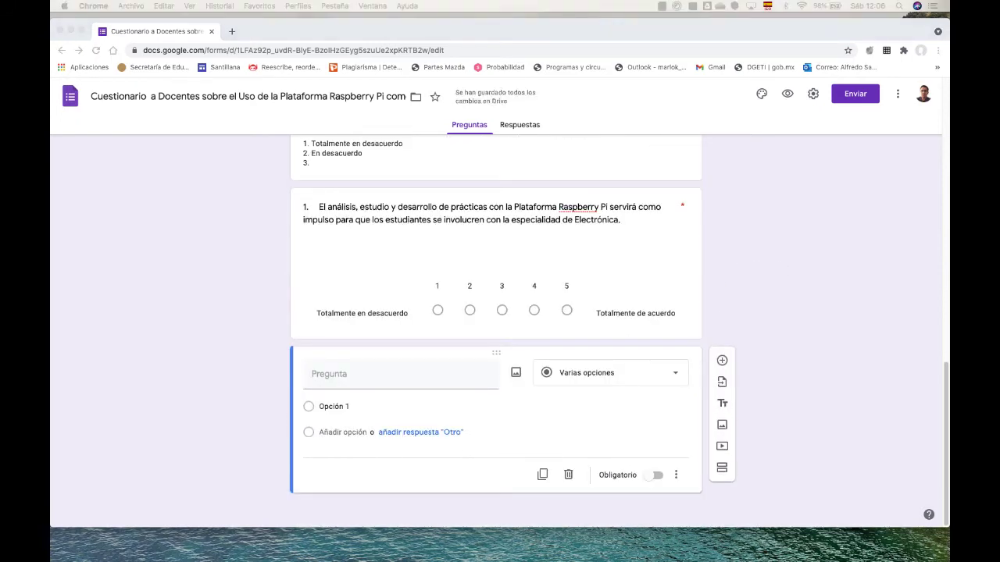
- Paste the question 2 statement on promoting Raspberry Pi practices as the title and make it Escala lineal
left_click(366, 381)
right_click(347, 378)
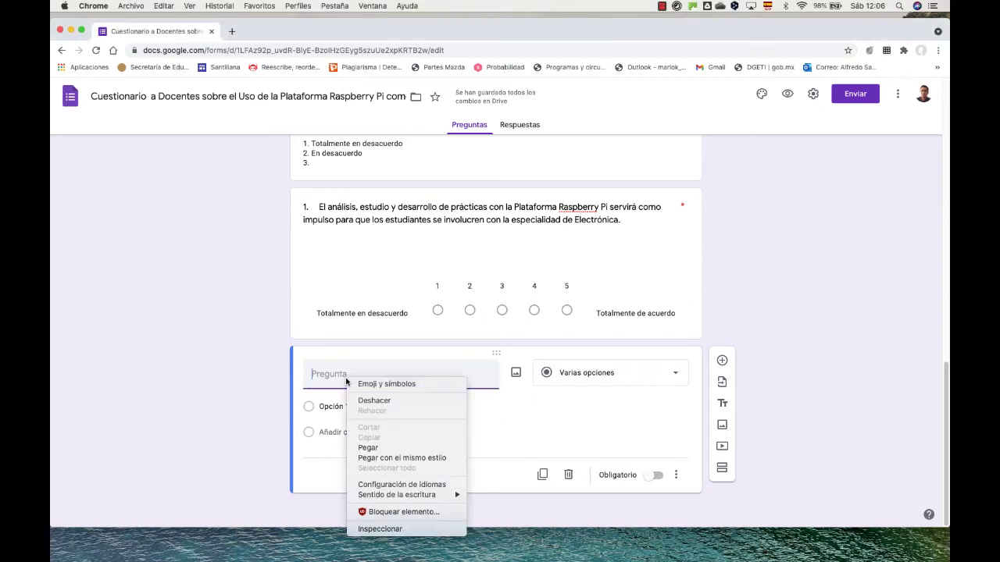
left_click(367, 448)
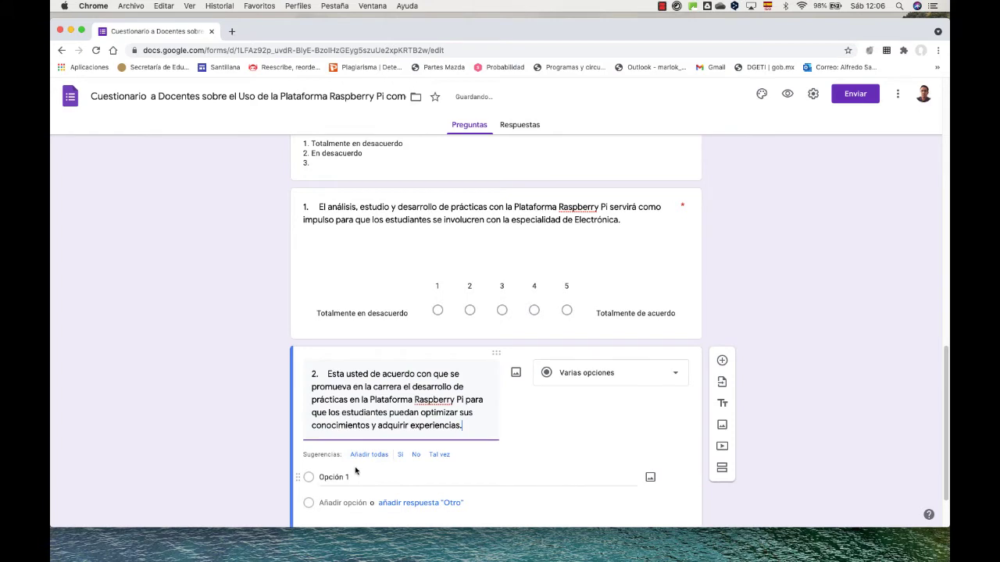
left_click(334, 476)
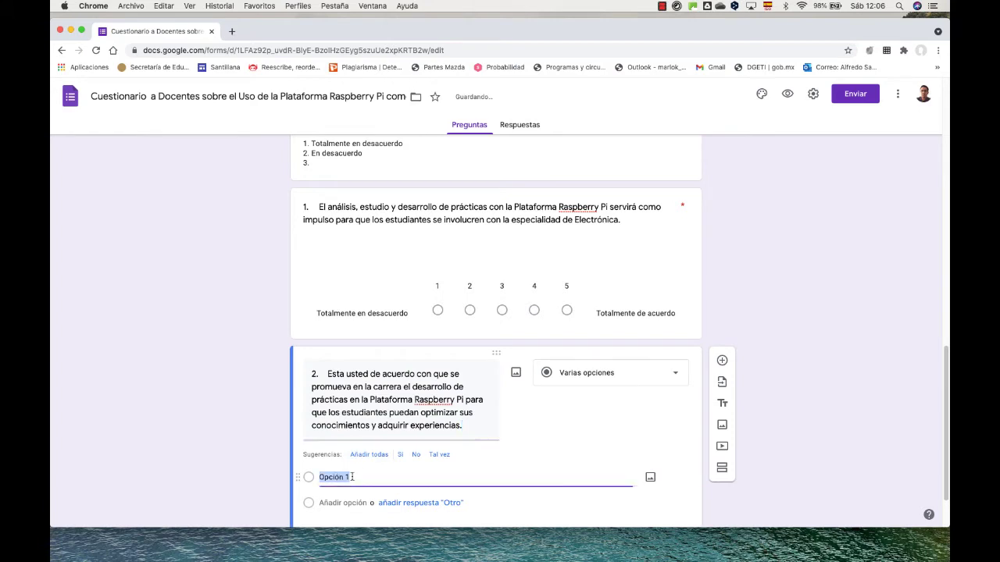
left_click(680, 375)
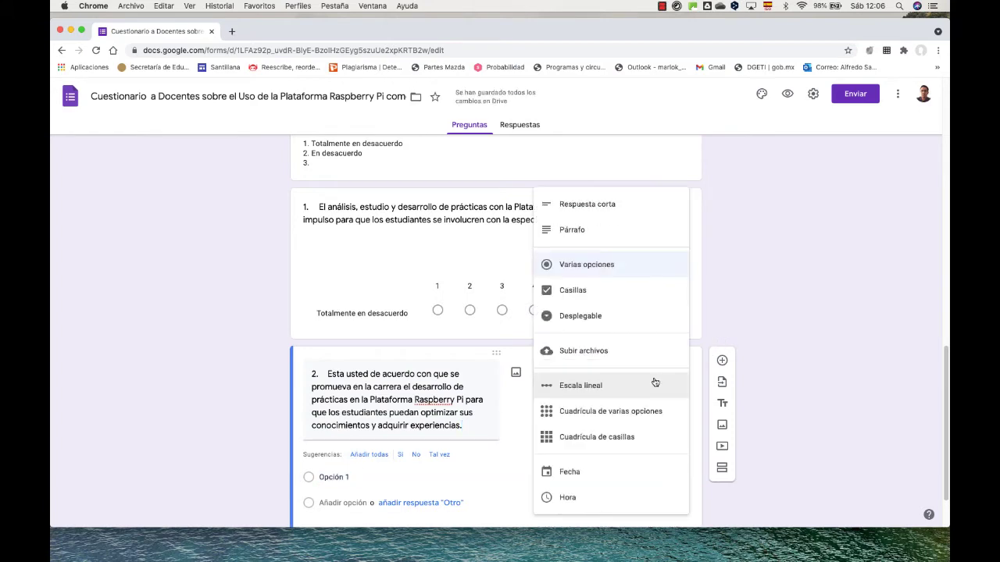
left_click(592, 380)
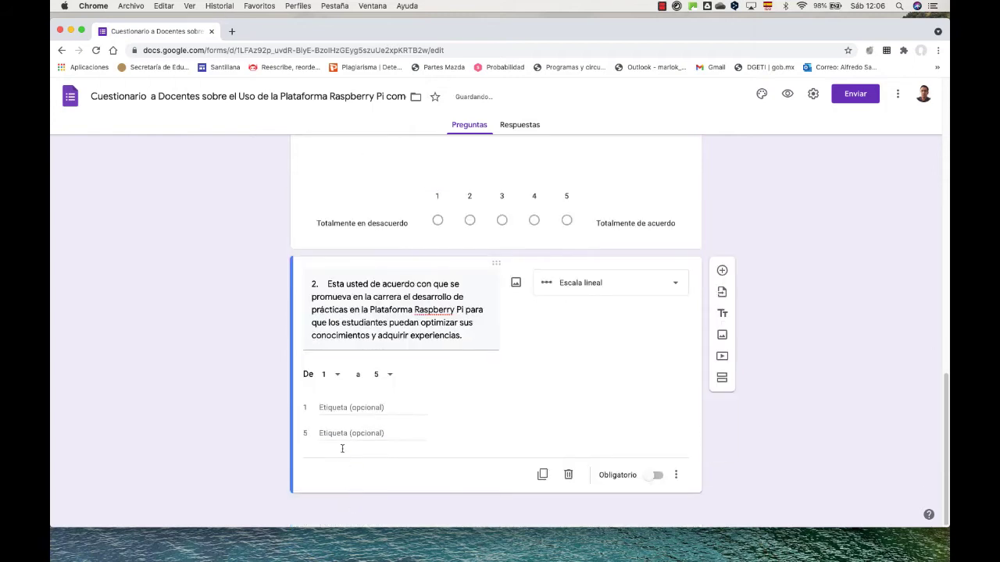
- Label the scale 'Totalmente en desacuerdo' to 'Totalmente de acuerdo' and make question 2 required
left_click(333, 407)
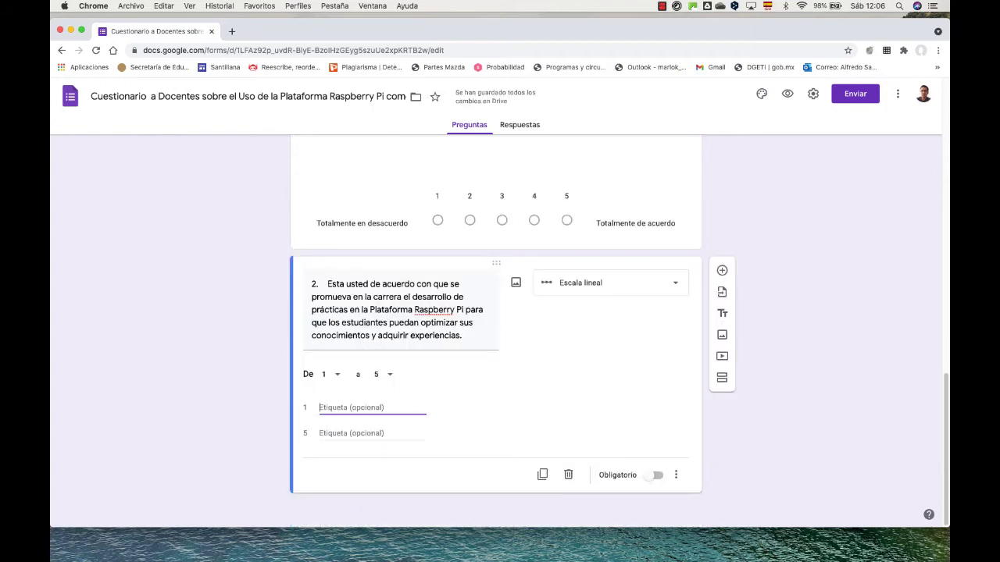
type("Tot")
type("ente en desa")
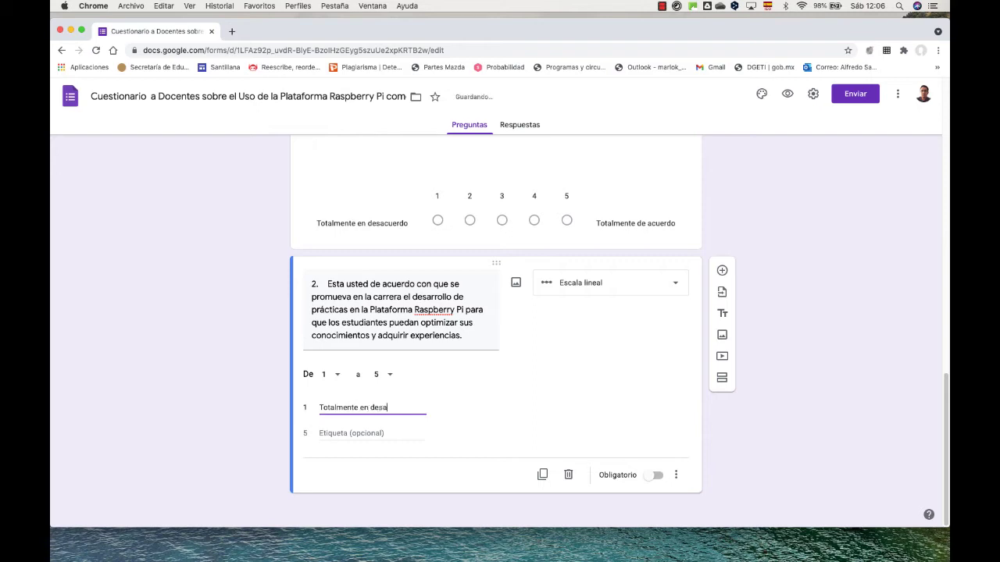
type("do")
left_click(334, 434)
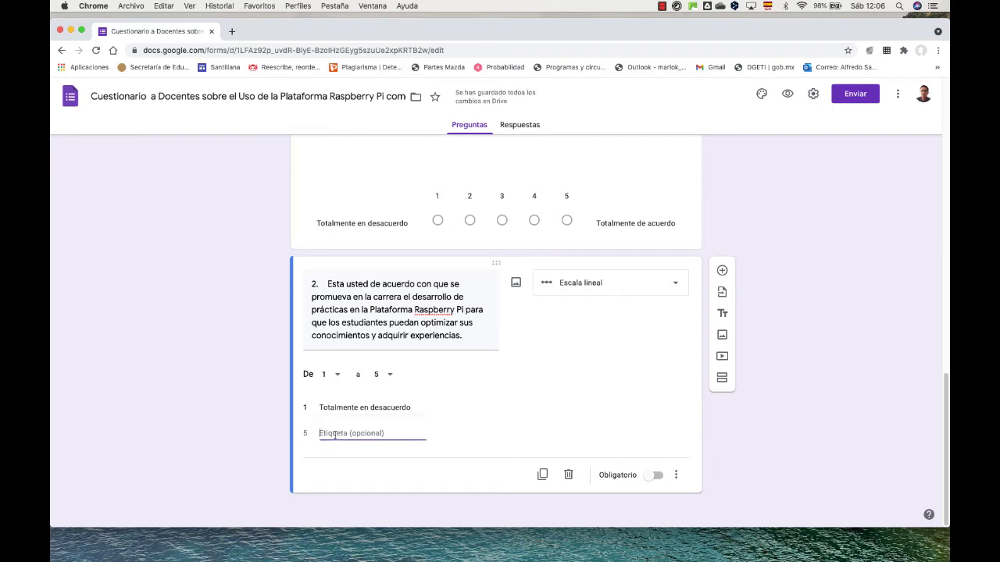
type("Totalmente de a")
type("cuerdo")
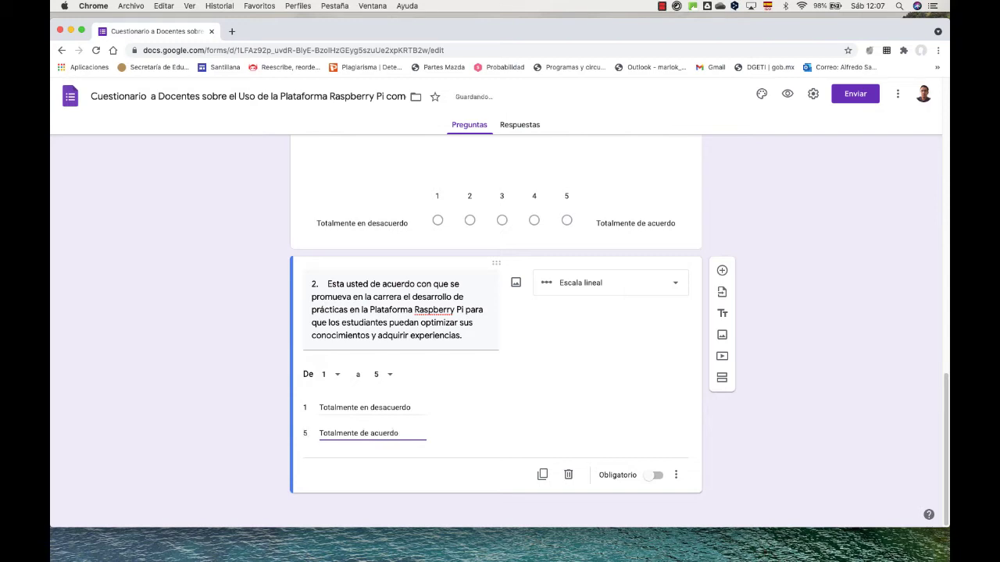
left_click(664, 476)
- Bring up the theme options' header image gallery
scroll(805, 220, "up", 5)
scroll(804, 227, "up", 5)
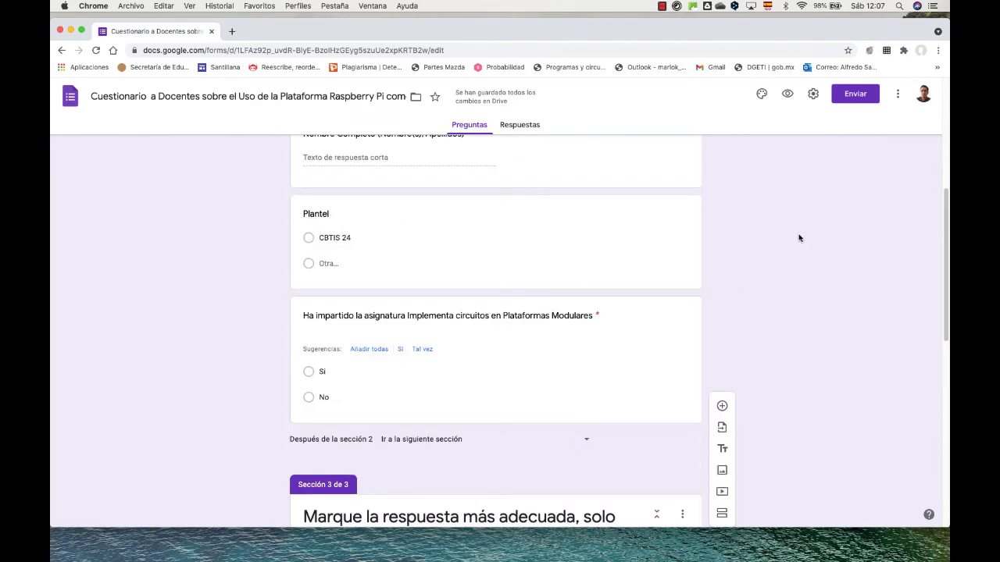
scroll(797, 247, "up", 3)
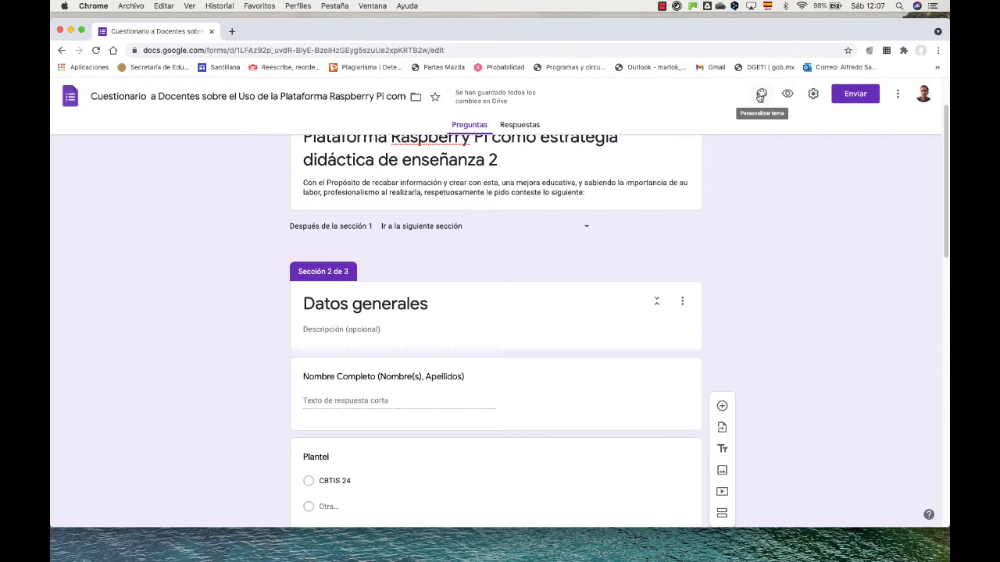
left_click(760, 94)
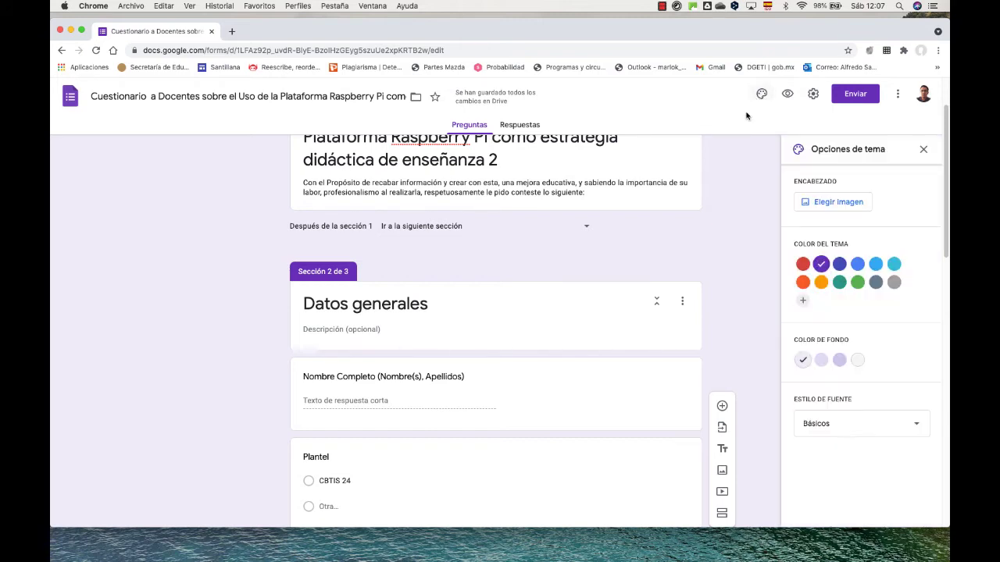
left_click(854, 202)
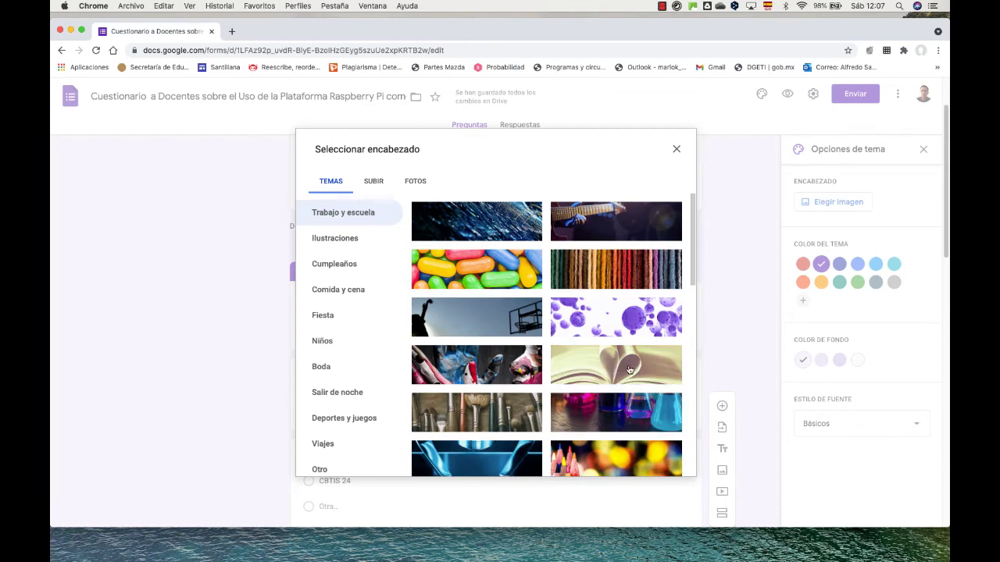
- Insert the grey open-book-and-feather photo as the form header
scroll(591, 397, "down", 1)
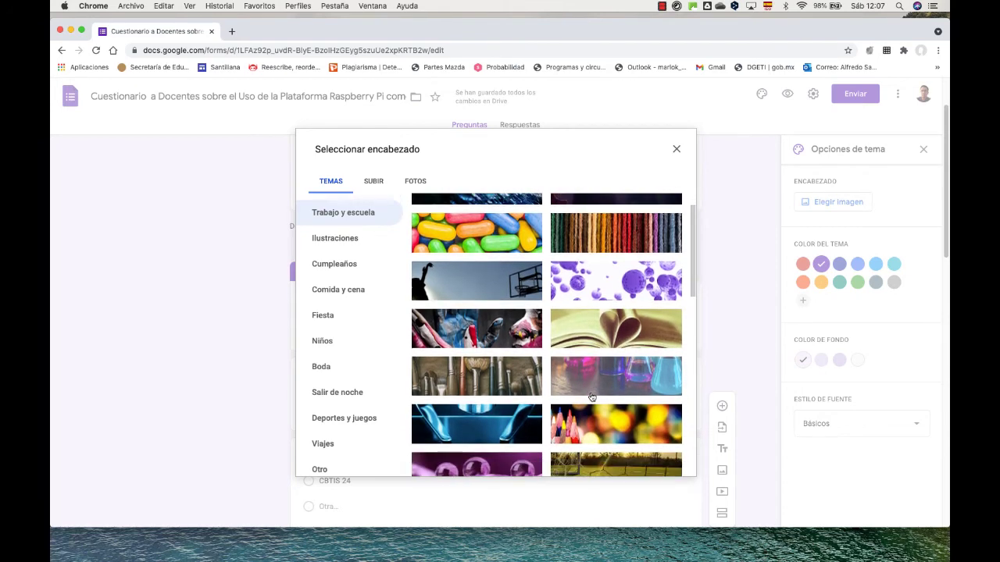
scroll(592, 397, "down", 2)
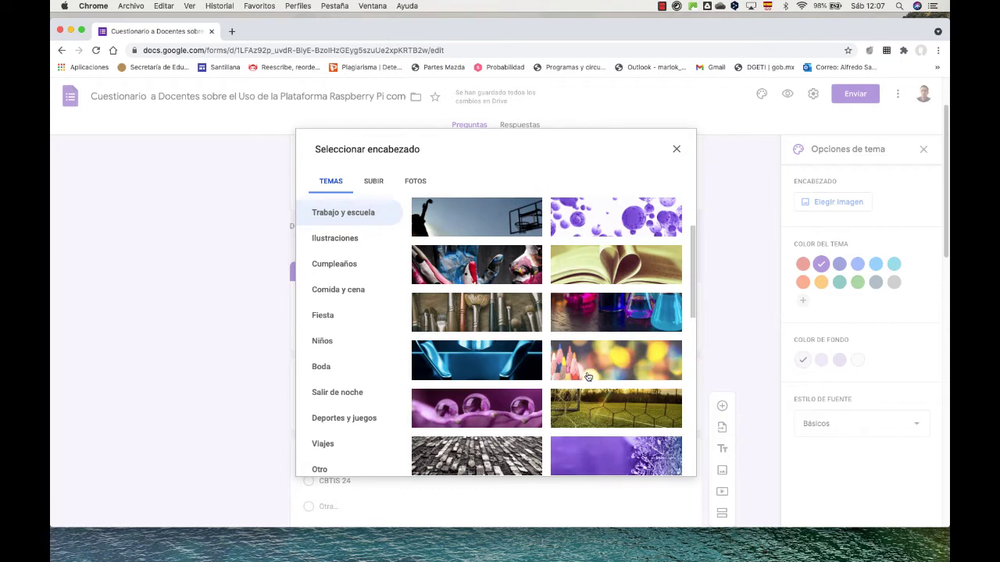
scroll(589, 379, "down", 3)
scroll(612, 390, "down", 3)
scroll(612, 390, "down", 3)
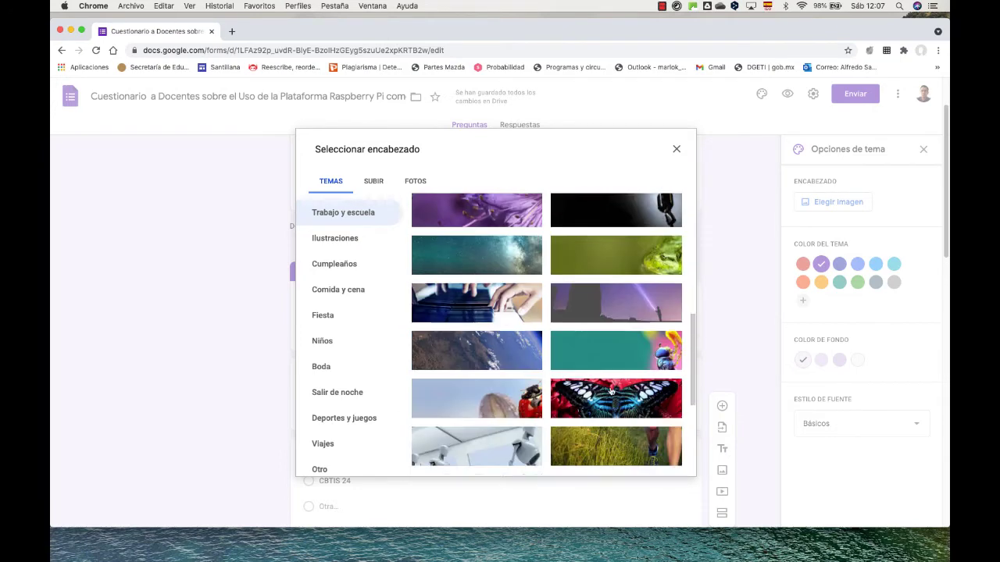
scroll(612, 390, "down", 2)
scroll(606, 386, "down", 3)
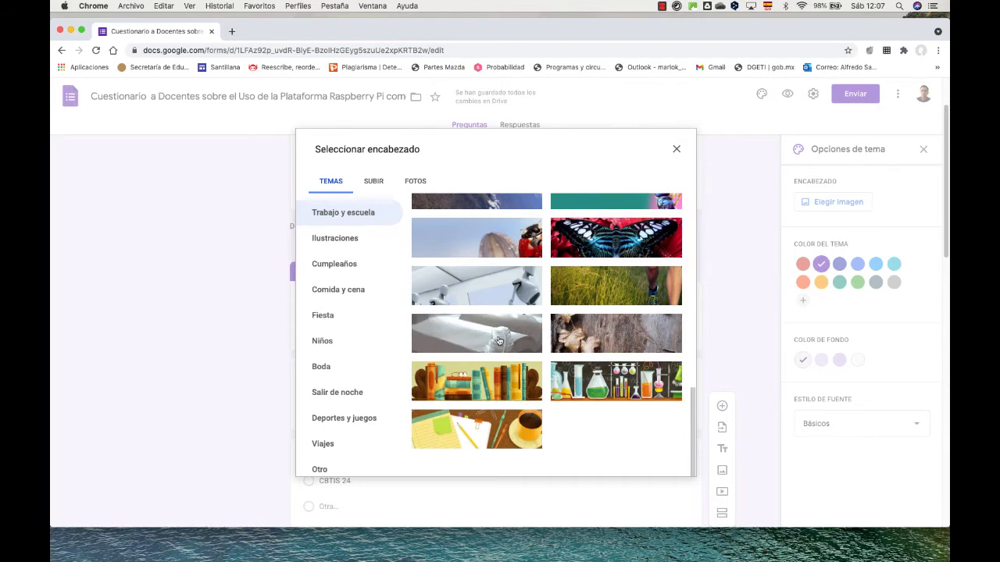
left_click(498, 340)
left_click(676, 469)
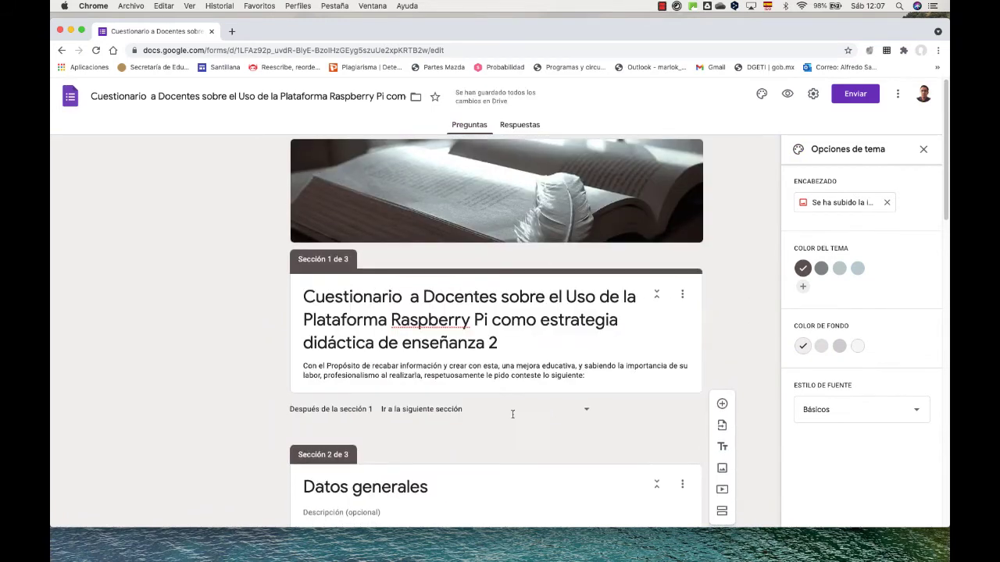
scroll(512, 415, "down", 5)
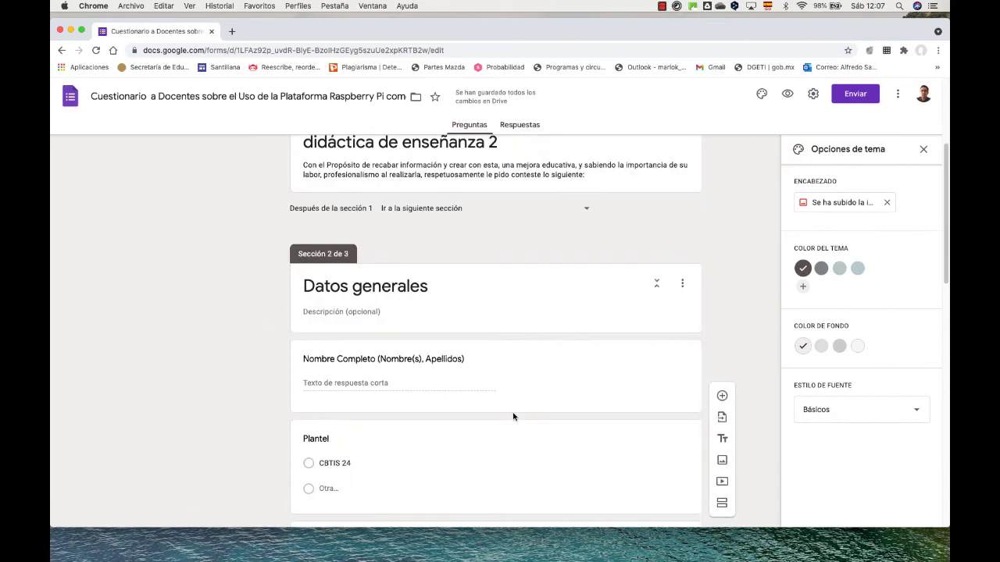
- Preview the respondent view, close the preview and theme options, and open Configuración
left_click(787, 95)
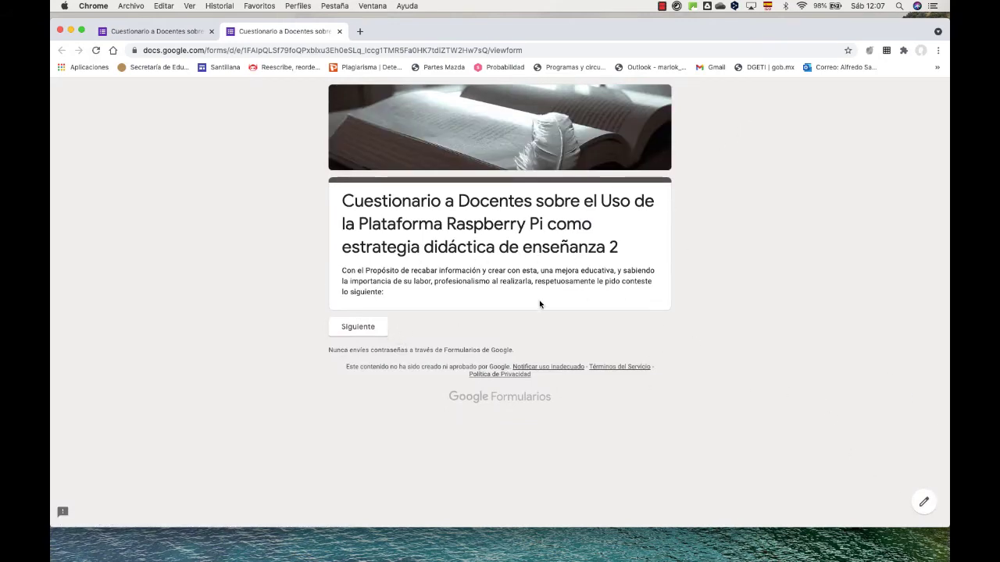
left_click(339, 31)
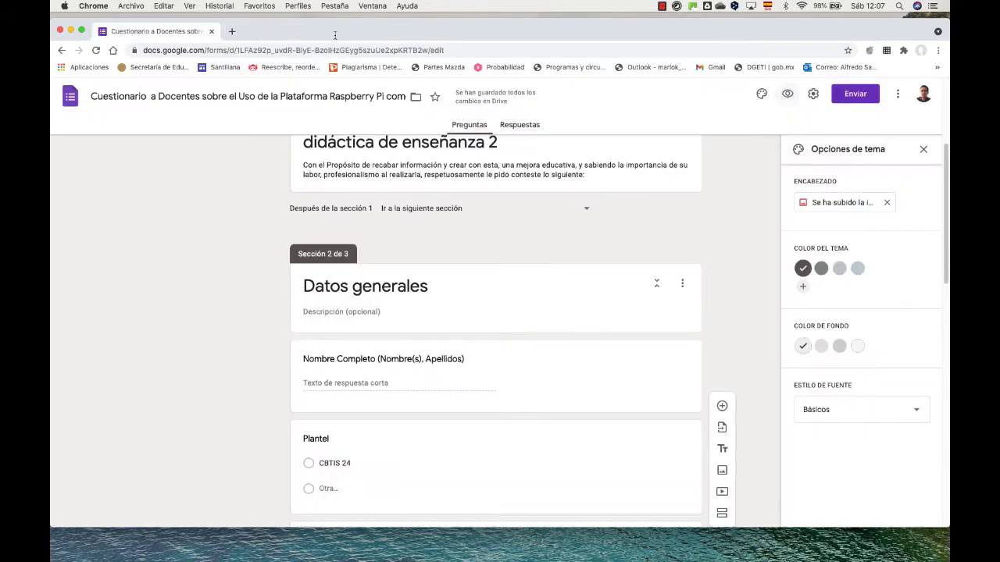
scroll(684, 258, "up", 3)
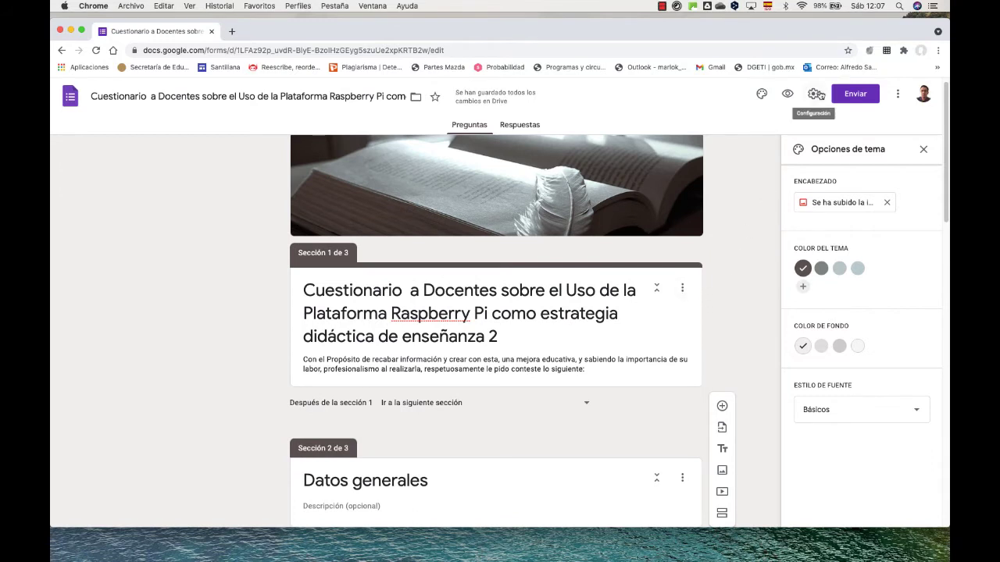
left_click(922, 149)
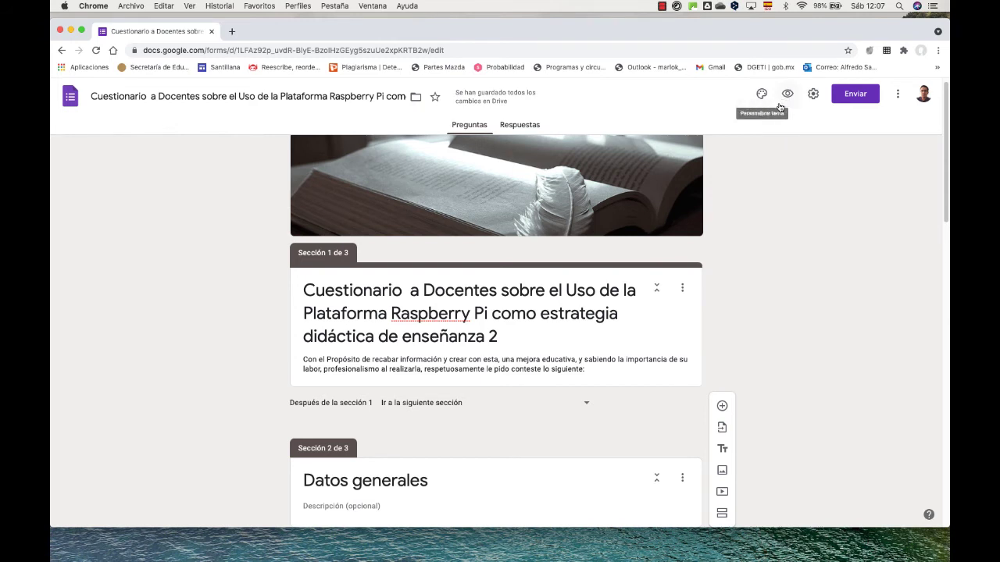
left_click(814, 97)
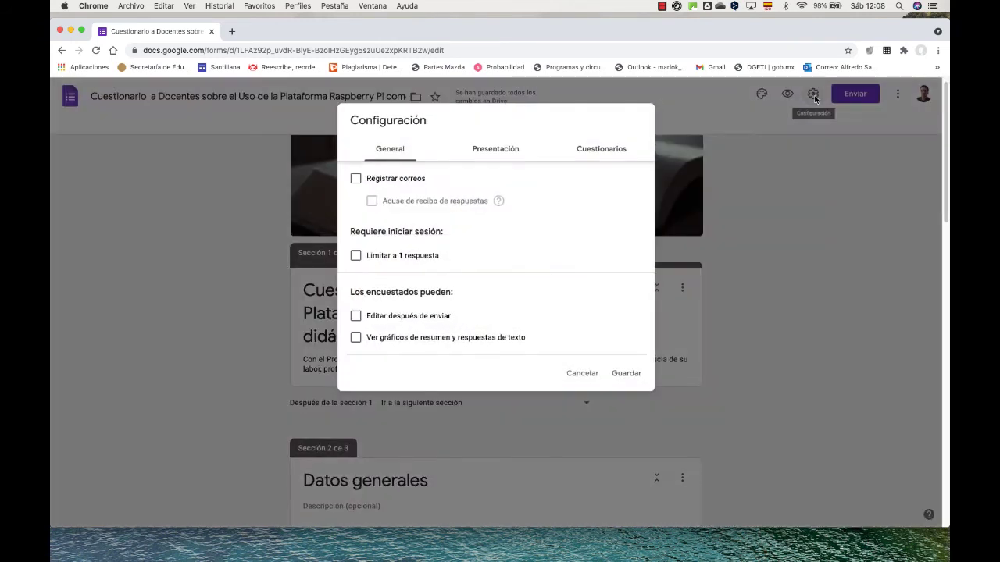
- Enable Registrar correos, response receipts on request and Limitar a 1 respuesta, leaving summary charts off
left_click(356, 179)
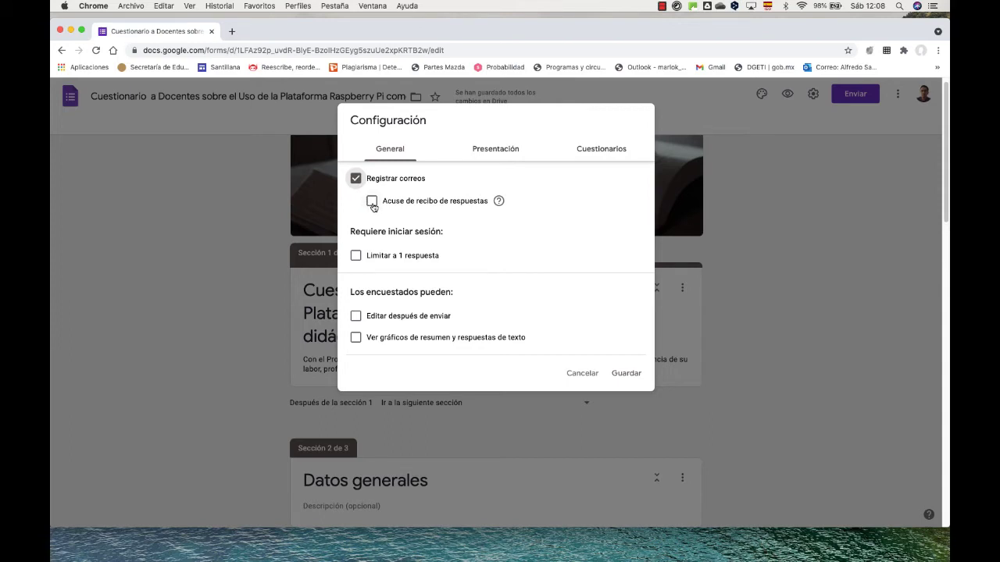
left_click(372, 202)
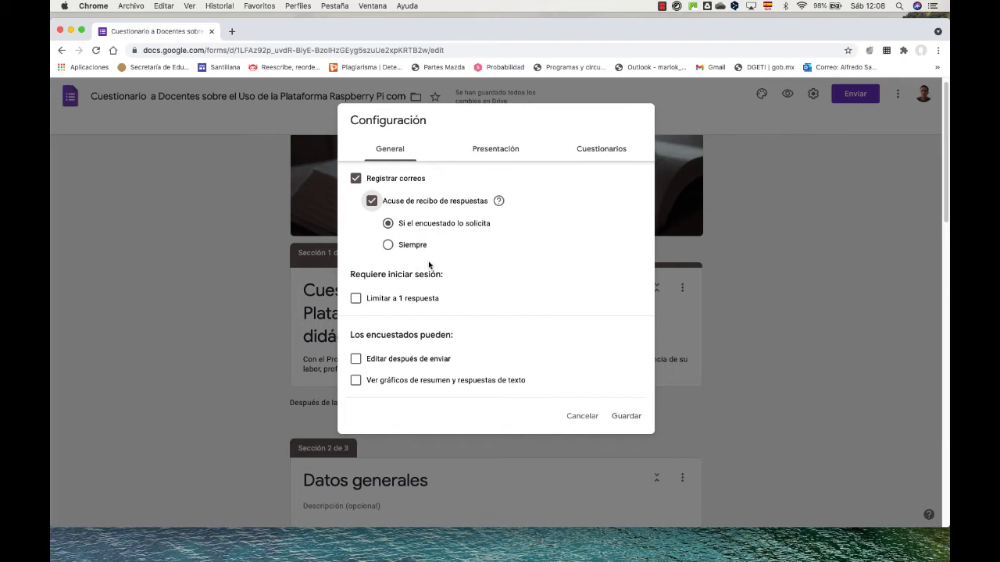
left_click(356, 300)
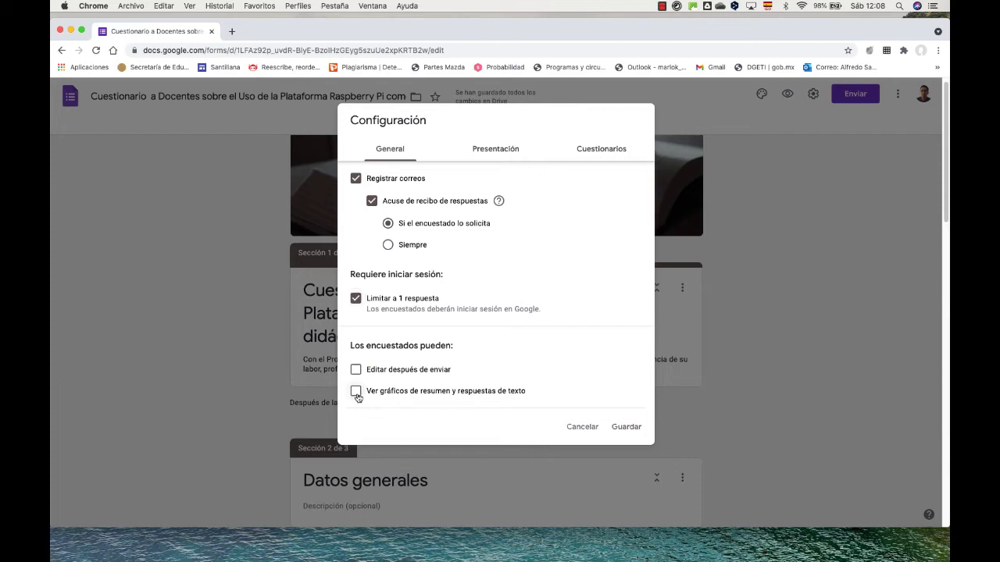
left_click(357, 395)
left_click(356, 393)
left_click(481, 151)
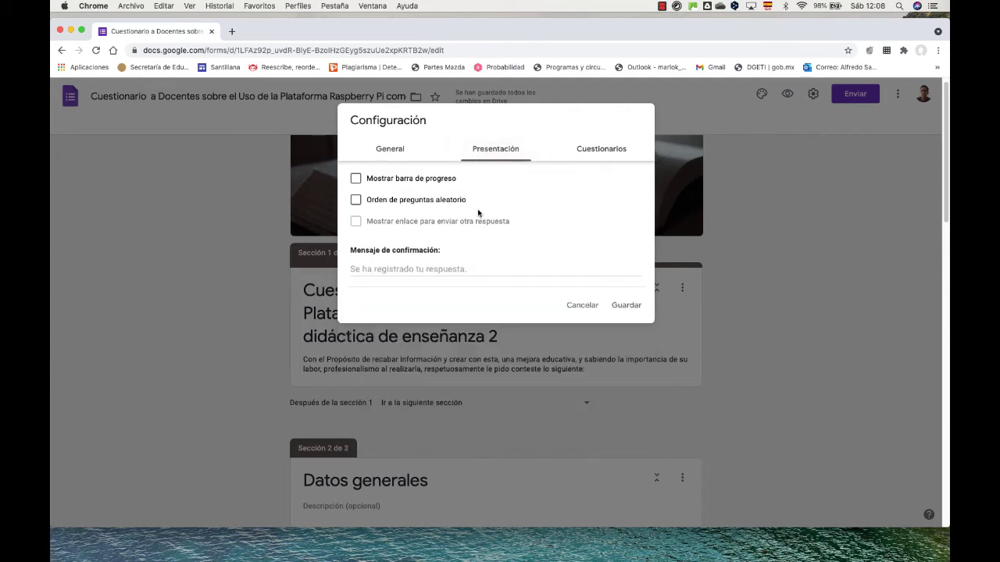
- Show a progress bar, set the confirmation message 'Se ha registrado su respuesta. Muchas gracias.' and save
left_click(356, 180)
left_click(366, 273)
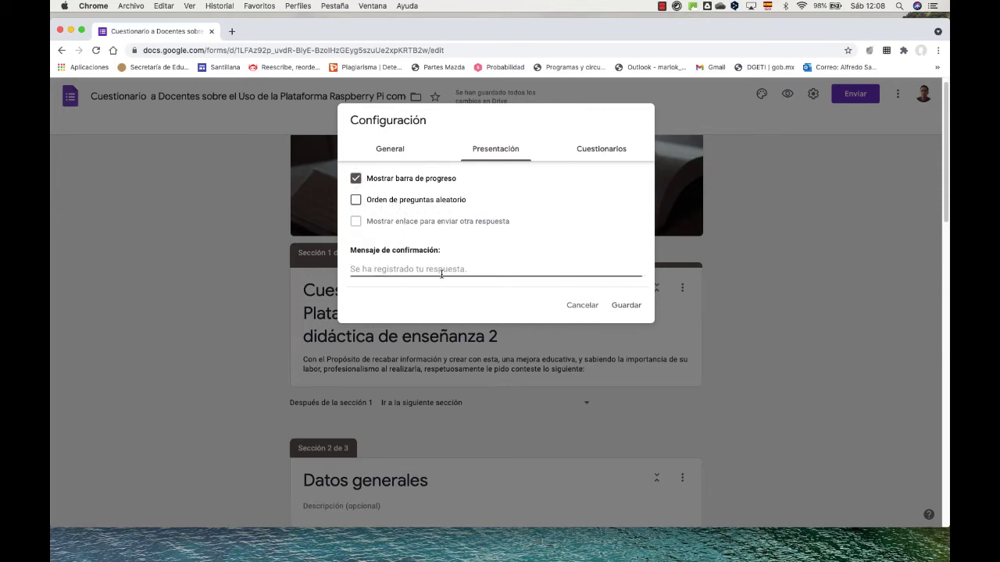
type("S")
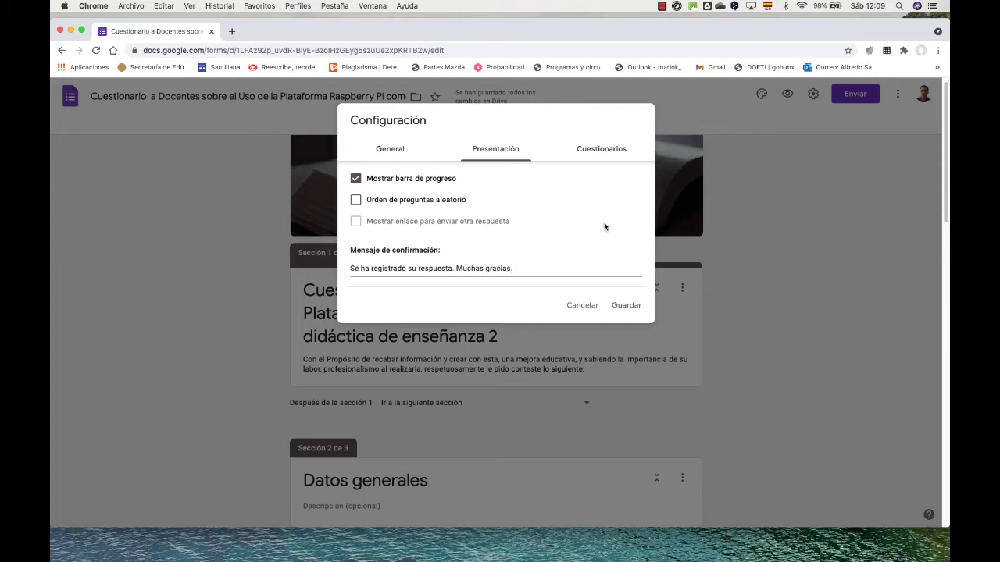
left_click(591, 154)
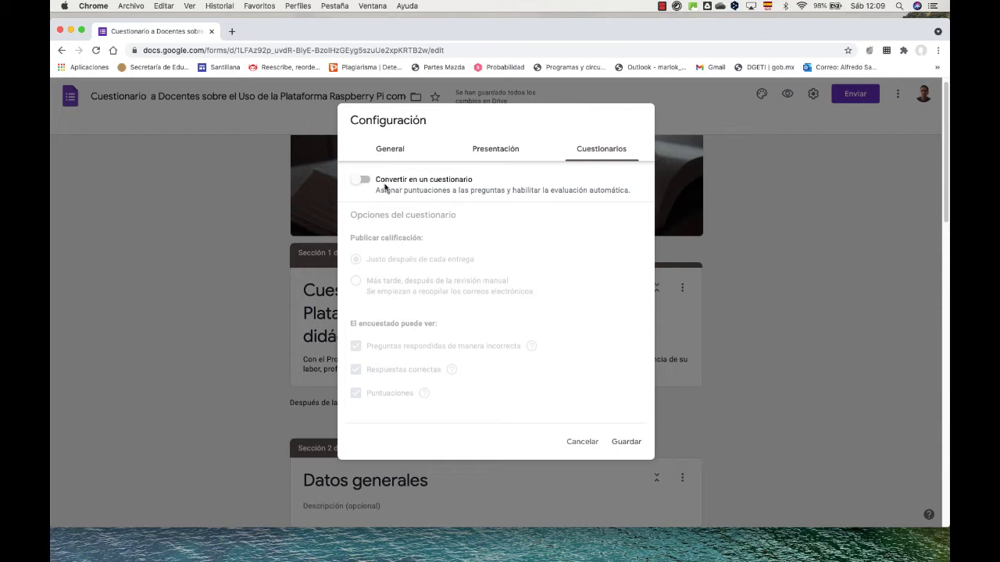
left_click(492, 154)
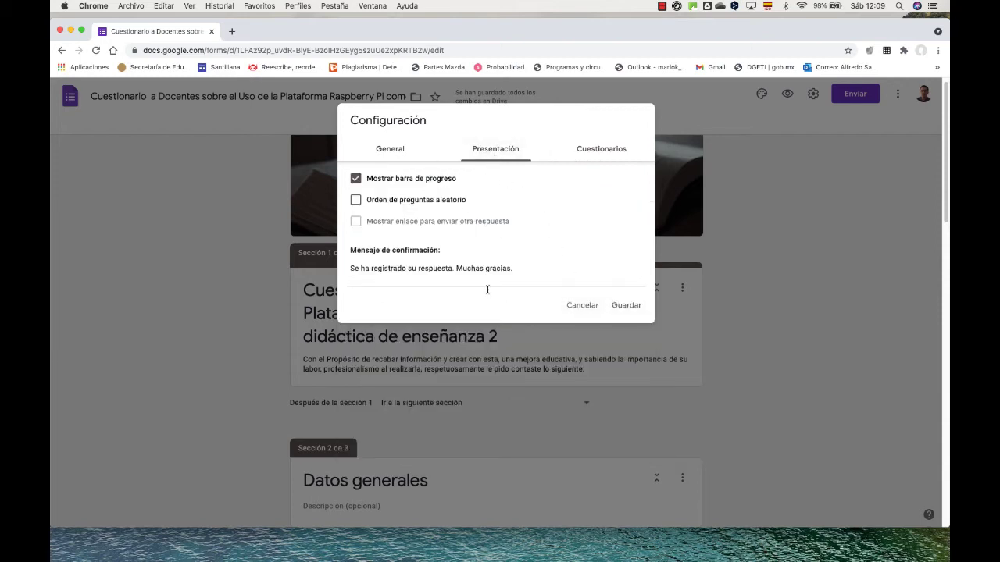
left_click(626, 304)
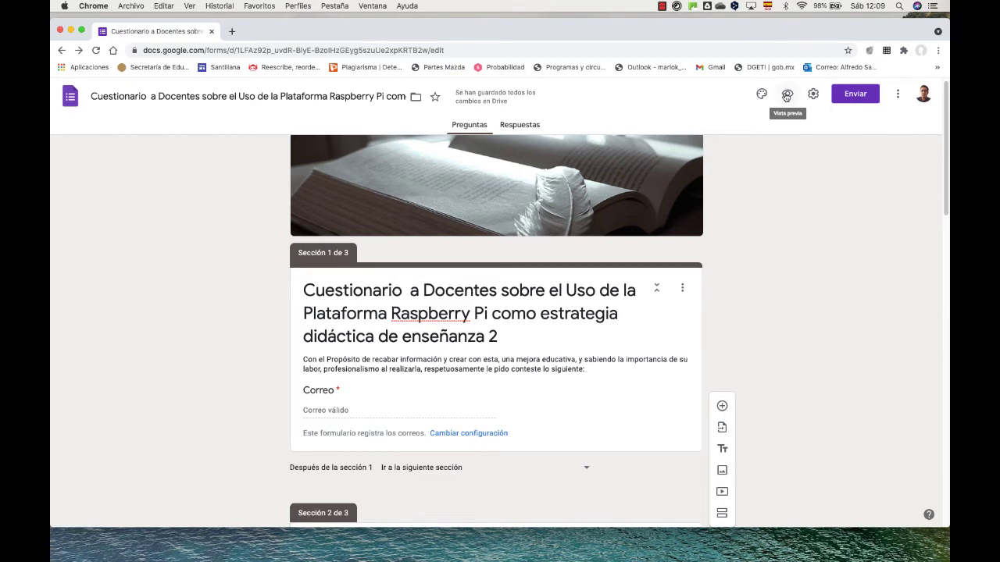
- In the respondent preview, enter an e-mail address in Correo and advance to page 2
left_click(787, 96)
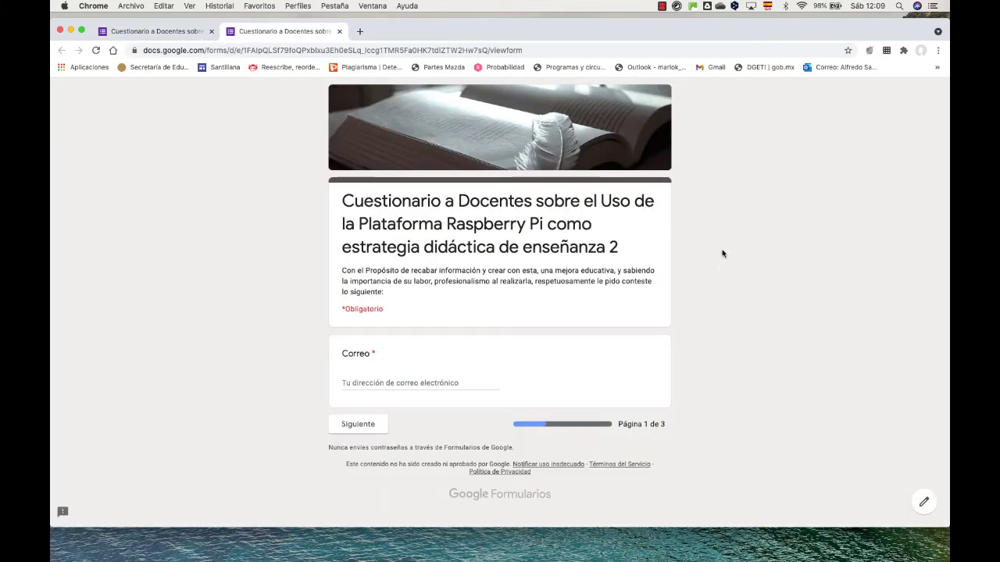
left_click(376, 384)
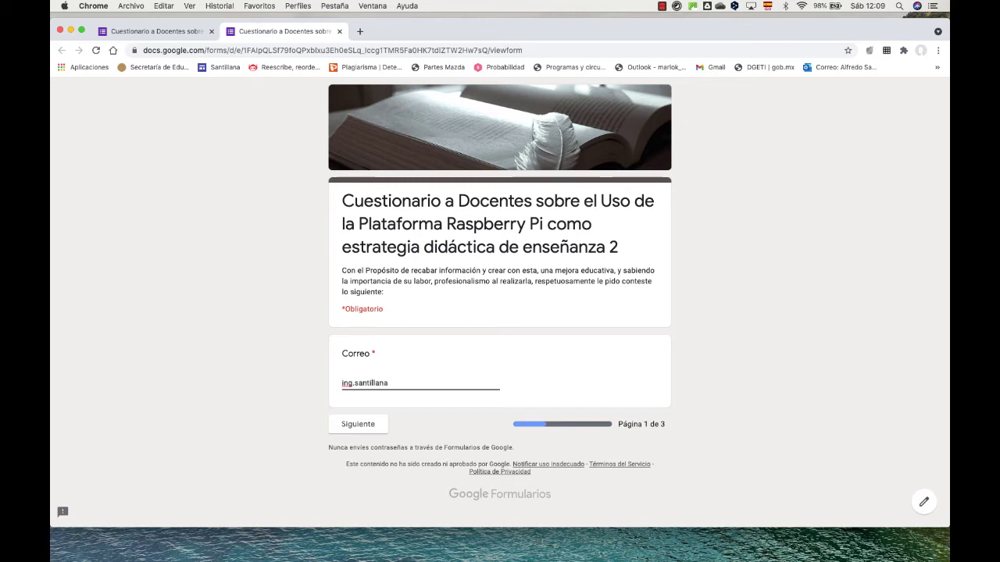
left_click(361, 427)
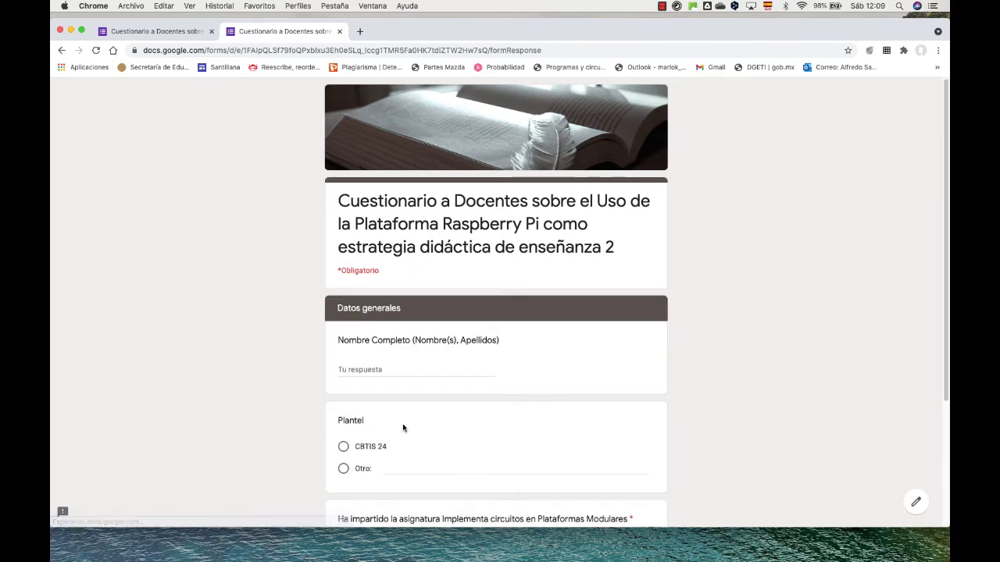
- Enter a full name, set Plantel to Otro: CBTIS 119, answer Sí, and continue to page 3
scroll(383, 375, "down", 2)
left_click(367, 285)
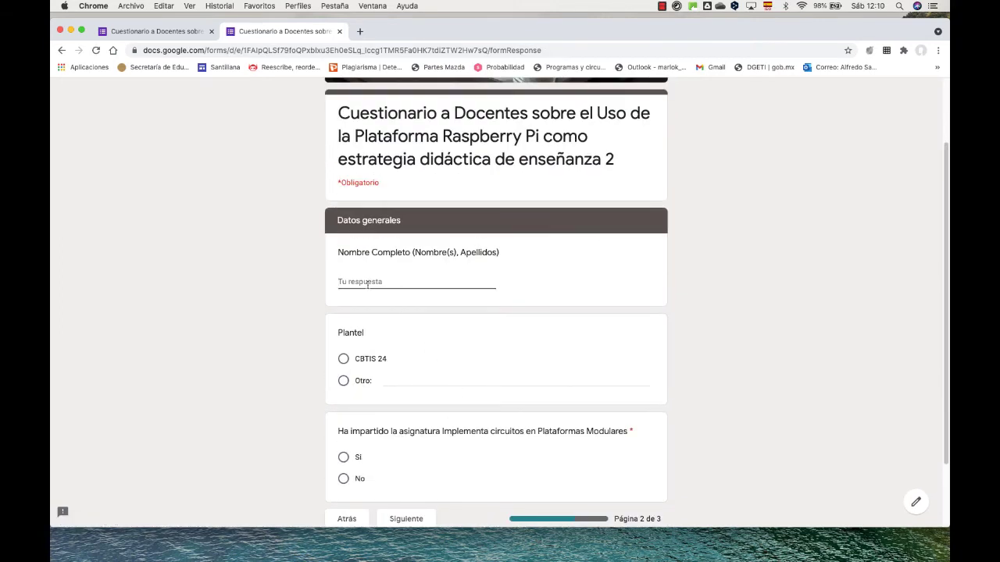
type("a ")
type("cedillo")
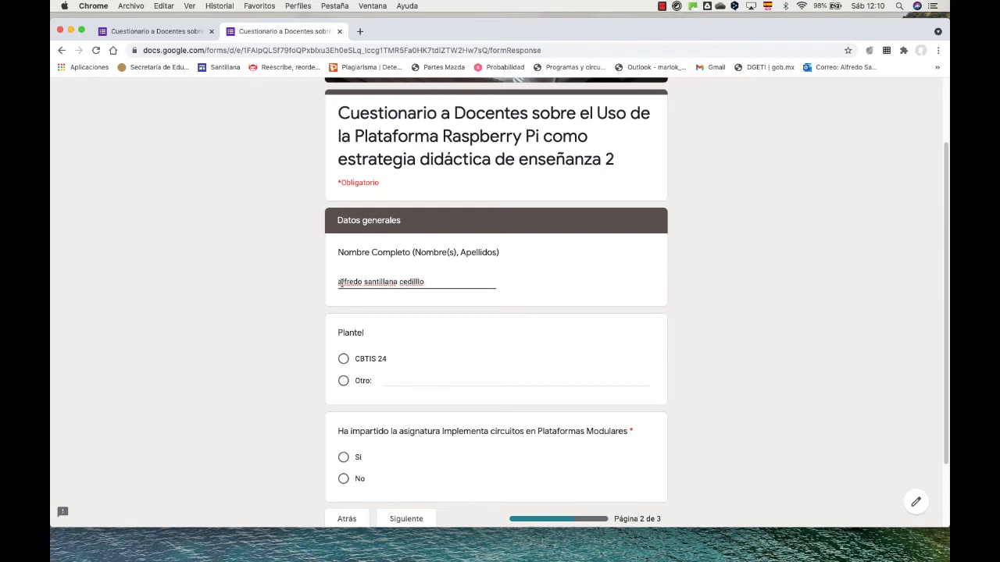
left_click(343, 359)
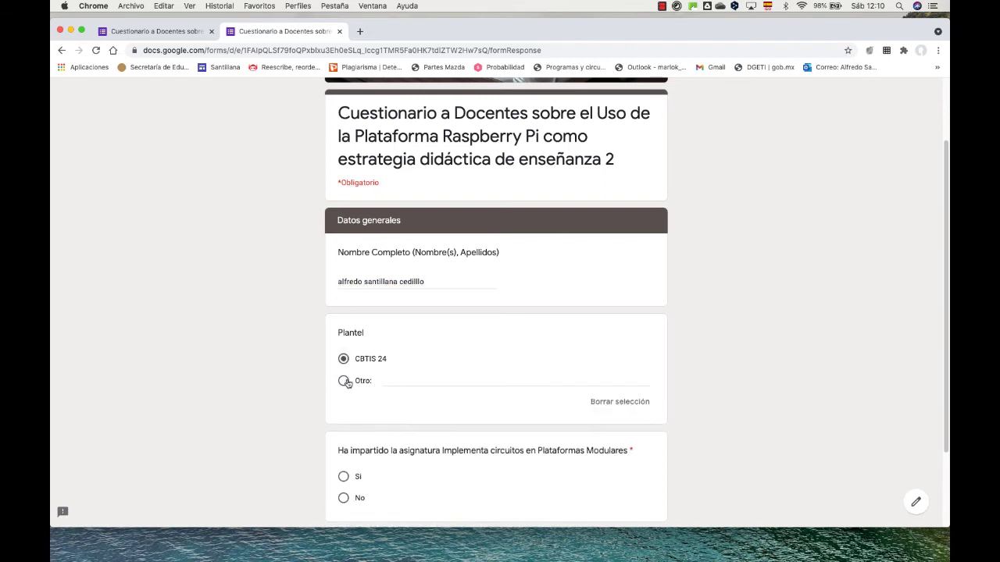
left_click(345, 381)
type("CBTIS 119")
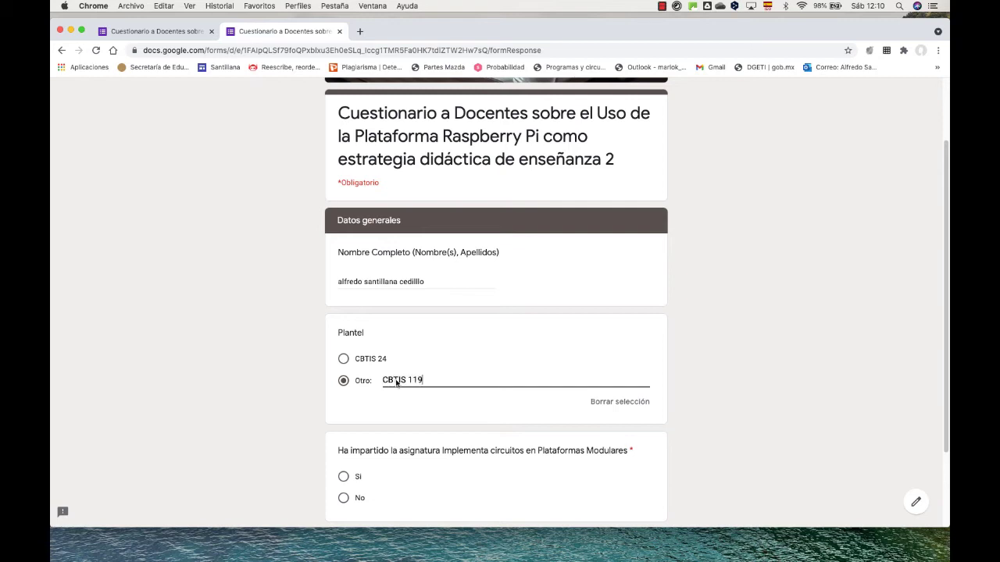
scroll(451, 377, "down", 3)
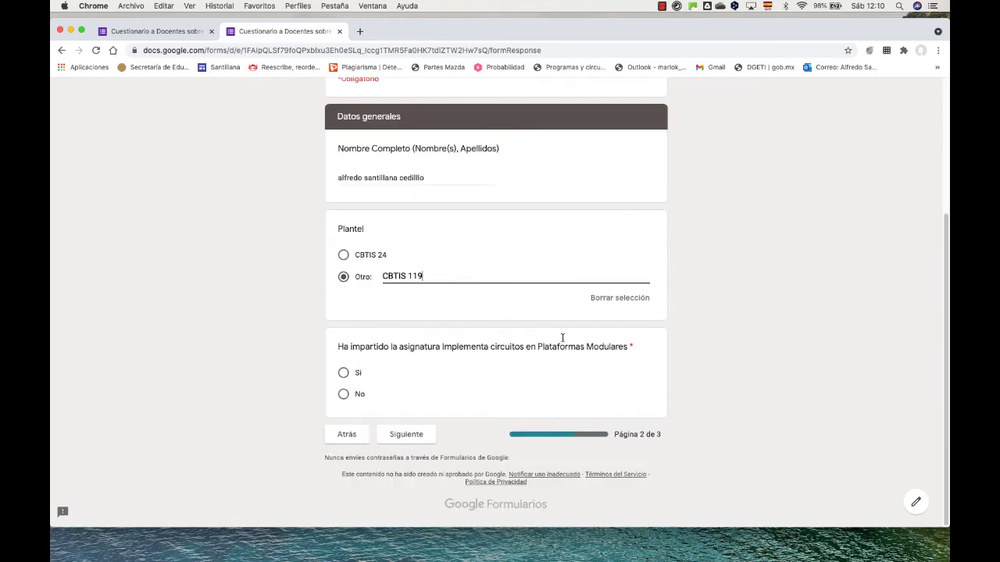
left_click(344, 375)
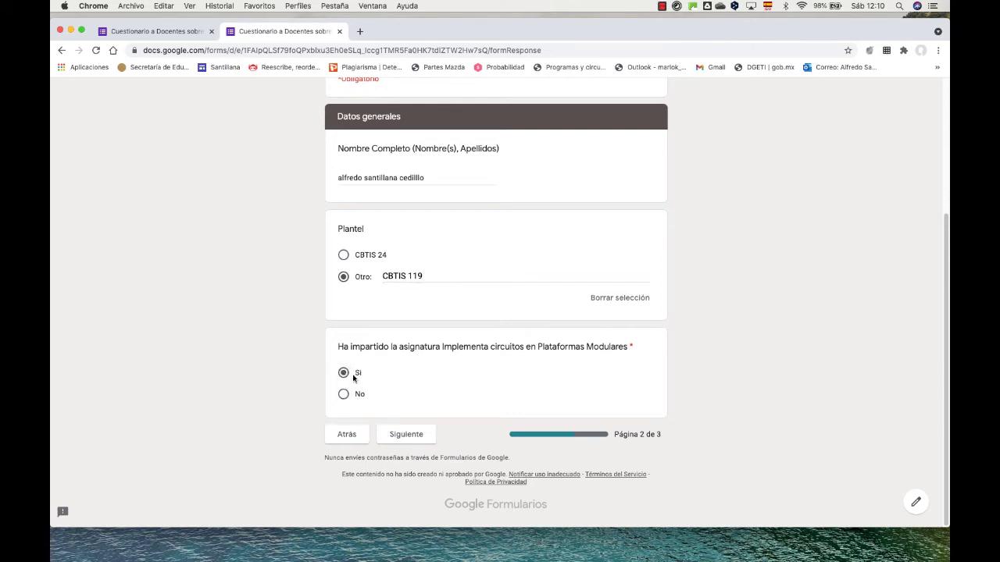
left_click(425, 439)
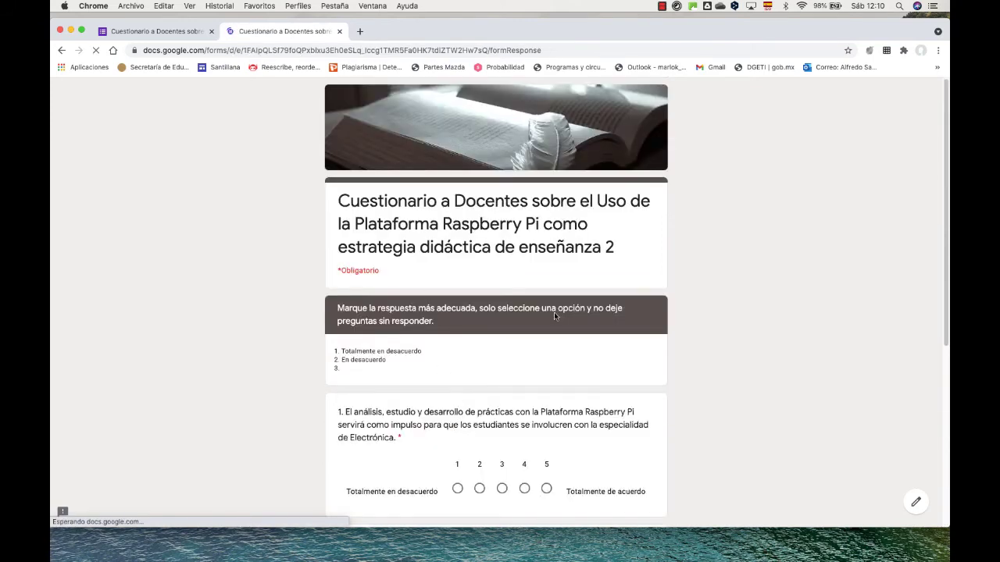
- Rate question 1 as 3 and question 2 as 2, leave the copy option off, and submit
scroll(453, 406, "down", 2)
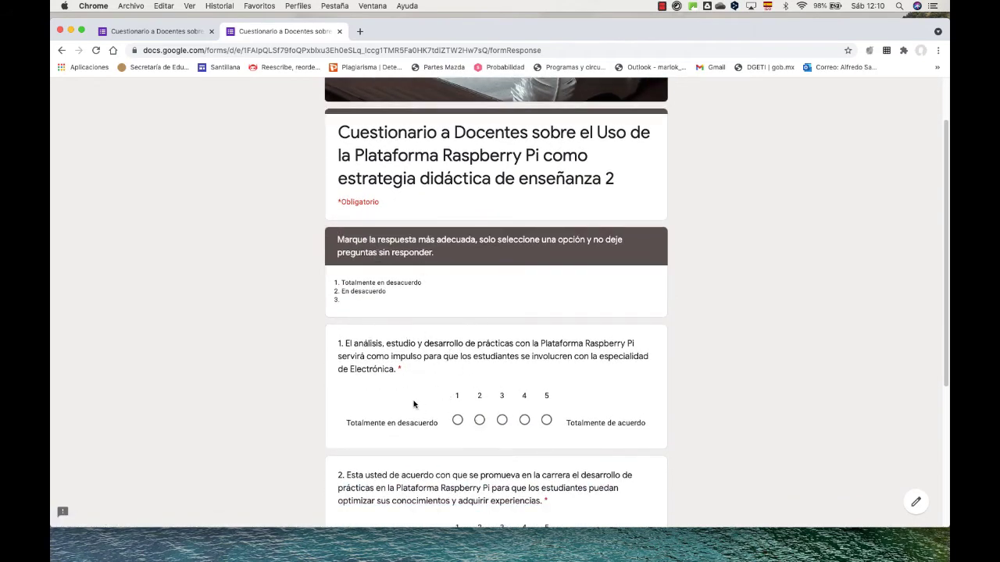
scroll(422, 391, "down", 3)
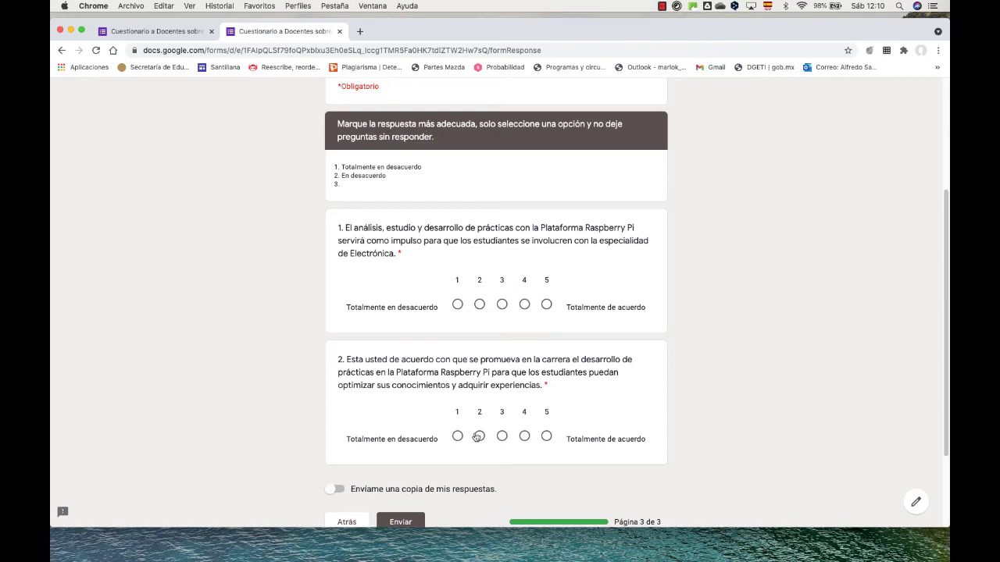
scroll(469, 430, "down", 2)
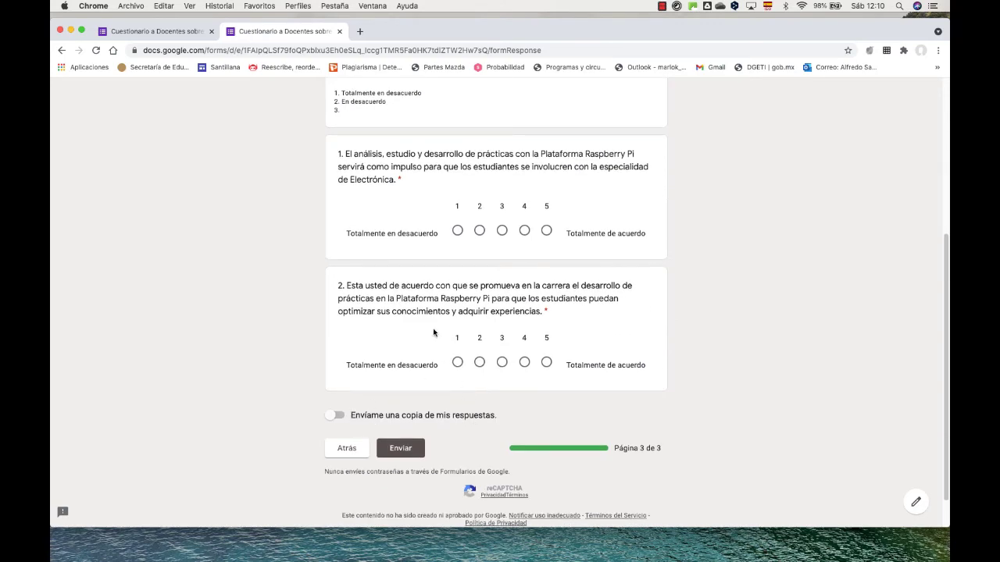
scroll(433, 330, "up", 5)
scroll(480, 273, "down", 5)
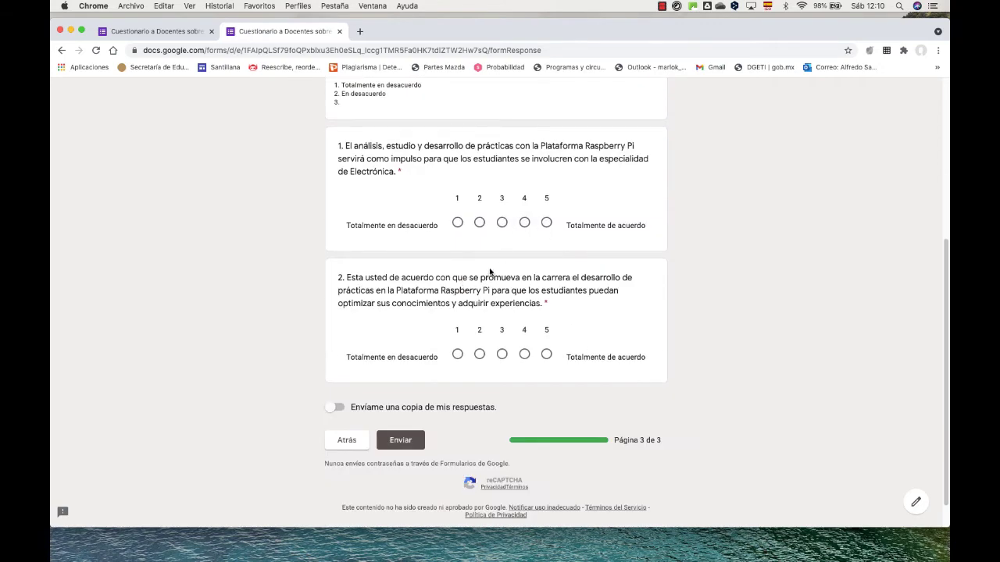
left_click(400, 440)
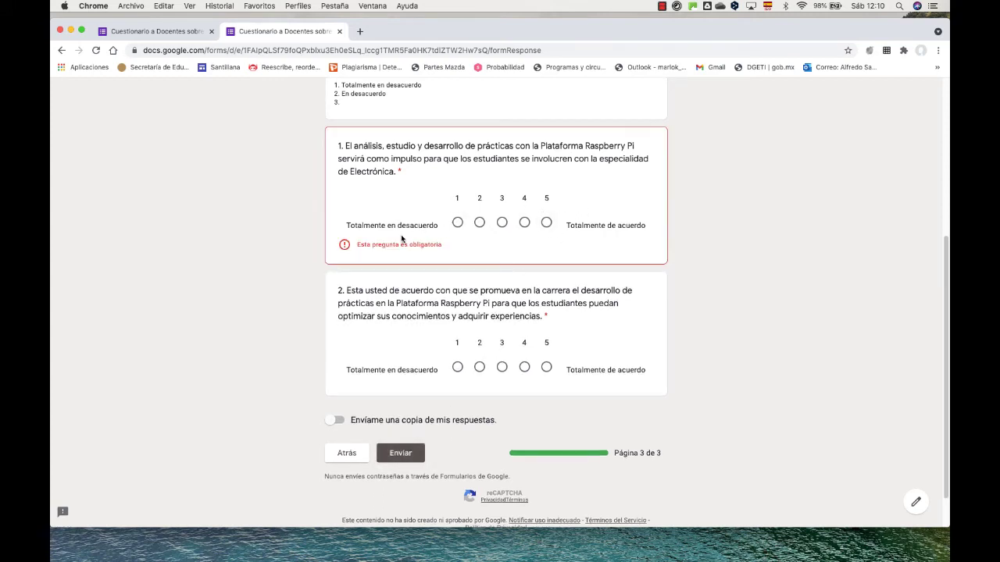
left_click(501, 224)
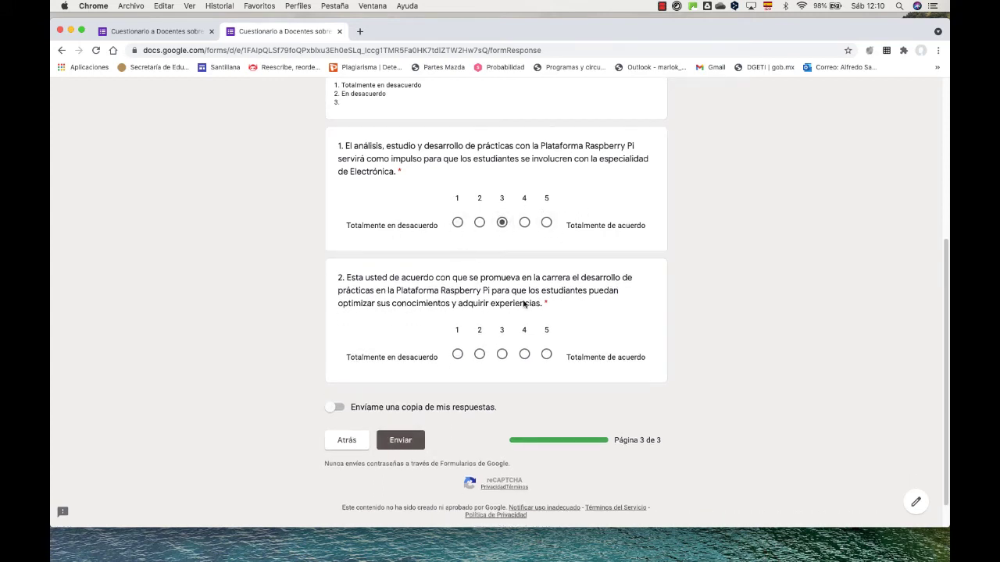
left_click(475, 356)
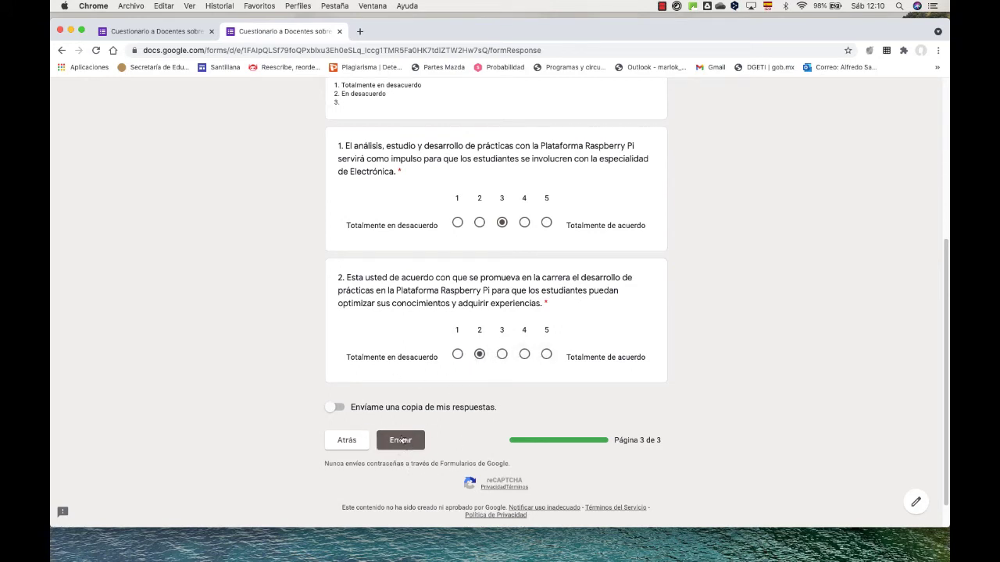
left_click(339, 408)
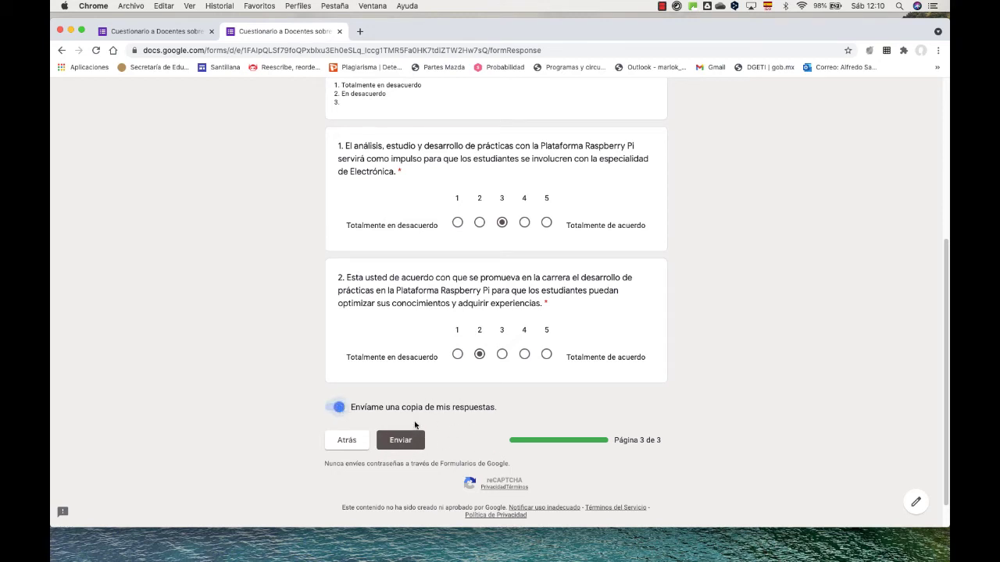
left_click(339, 409)
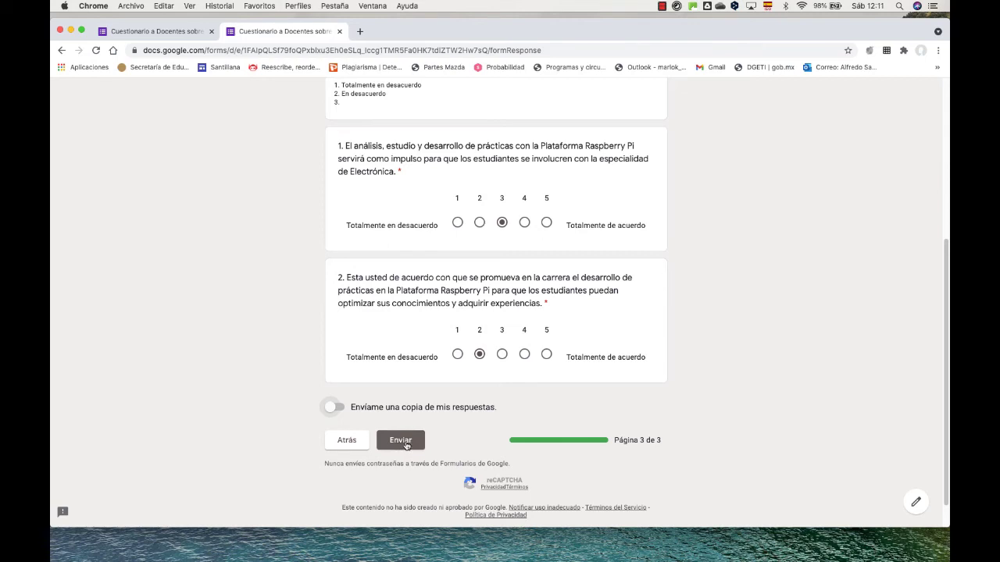
left_click(403, 442)
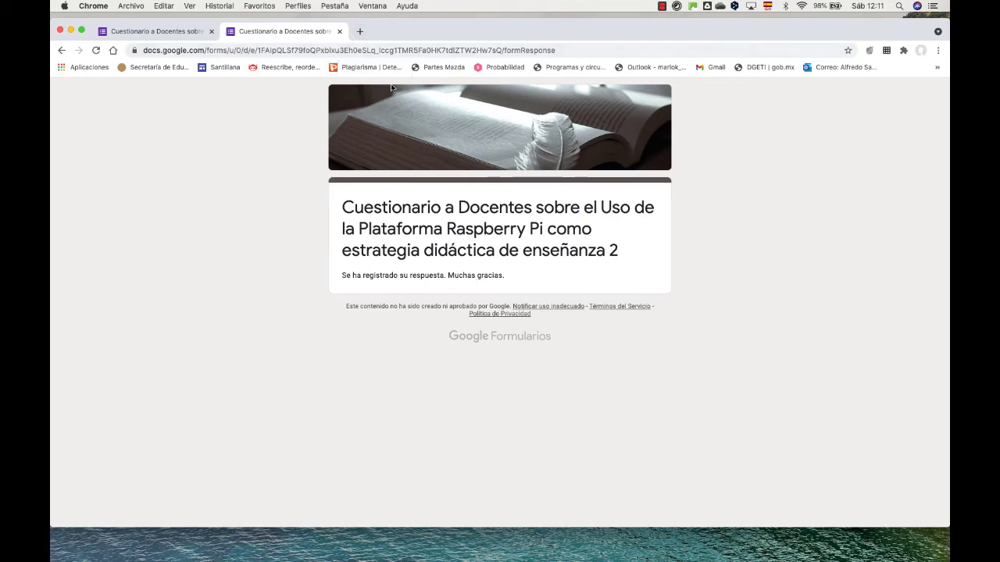
- Close the submitted-form tab and review the 1 respuesta summary charts under Respuestas
left_click(340, 32)
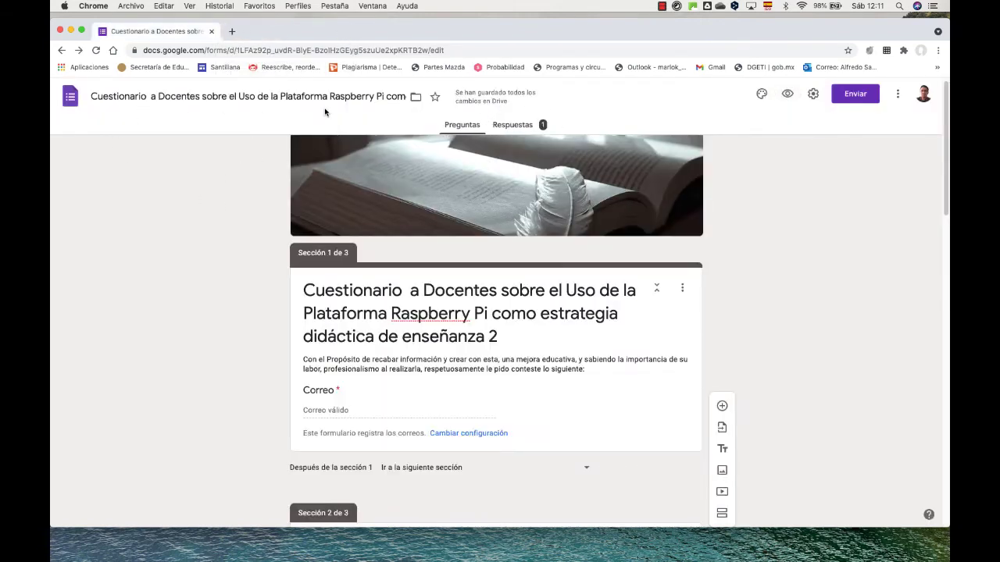
left_click(517, 131)
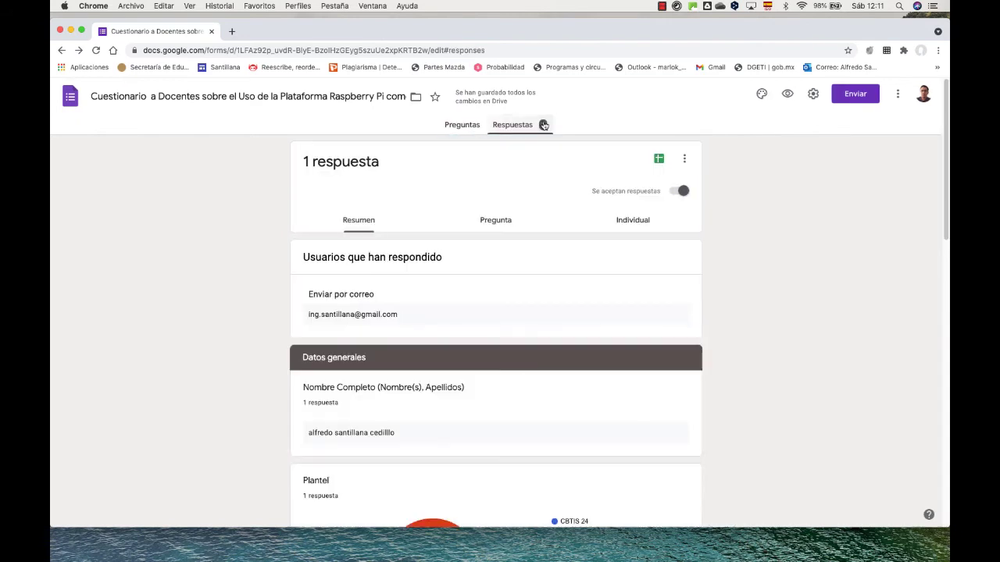
scroll(446, 341, "down", 2)
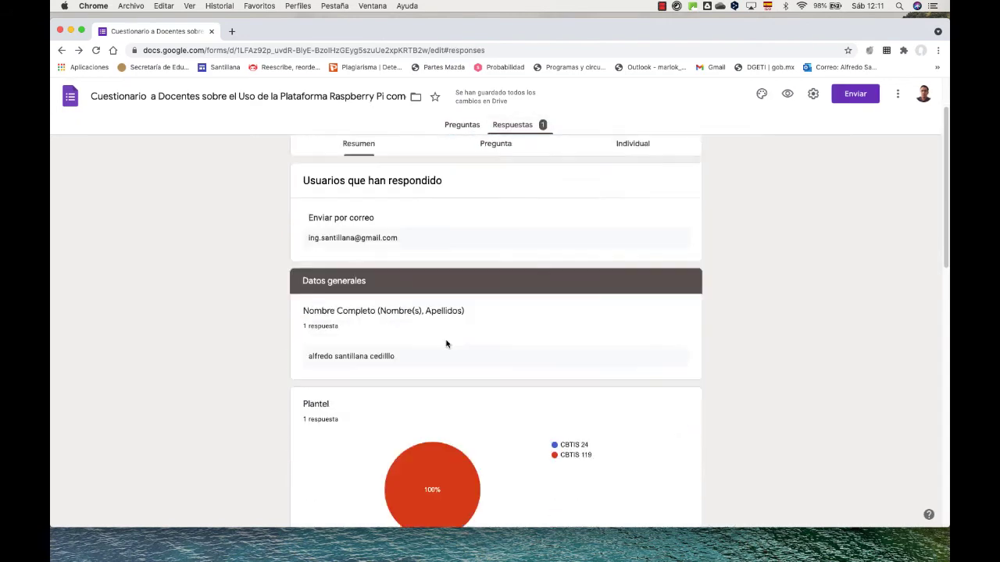
scroll(401, 312, "down", 2)
scroll(438, 305, "down", 1)
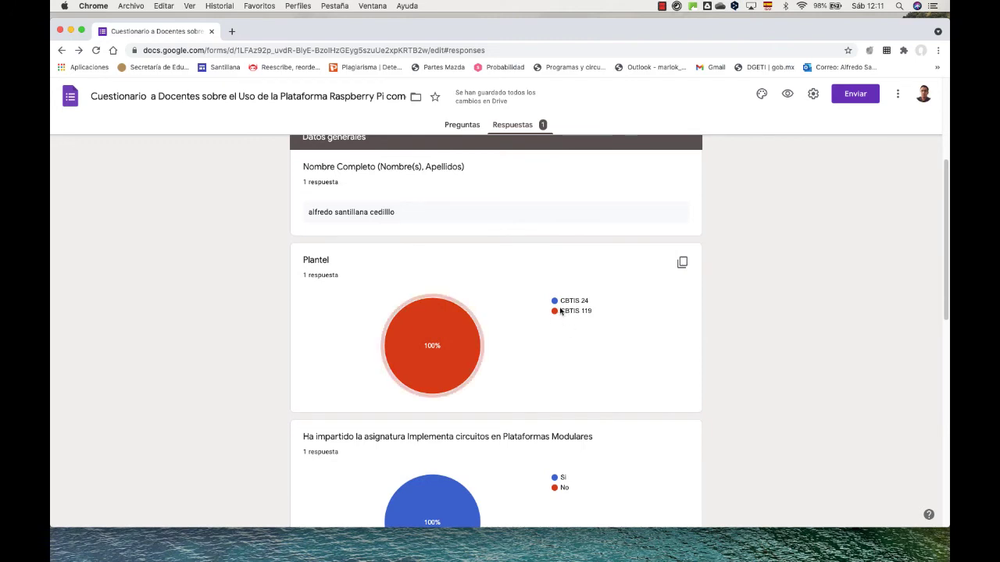
scroll(523, 377, "down", 1)
scroll(522, 378, "down", 3)
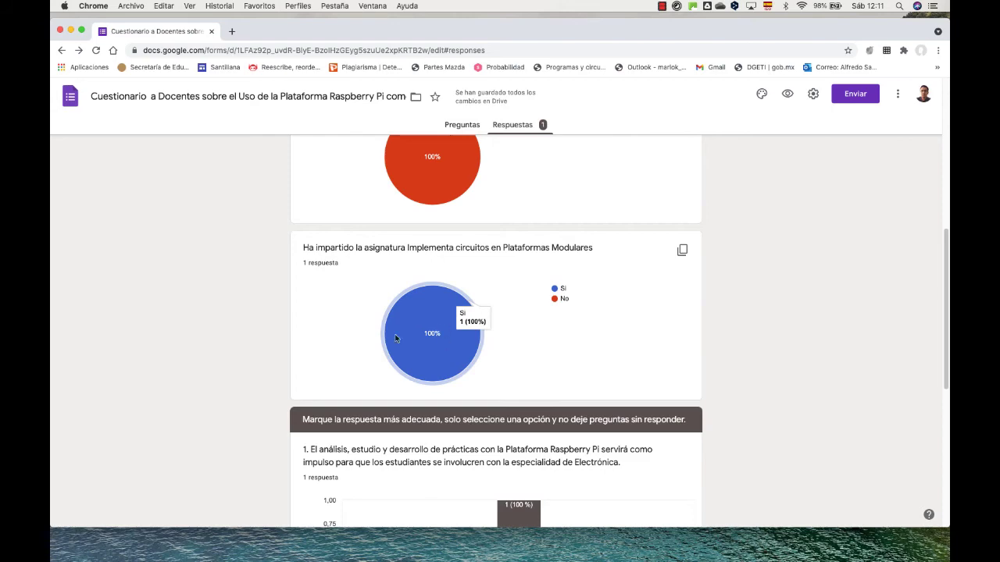
scroll(508, 341, "down", 1)
scroll(498, 340, "down", 1)
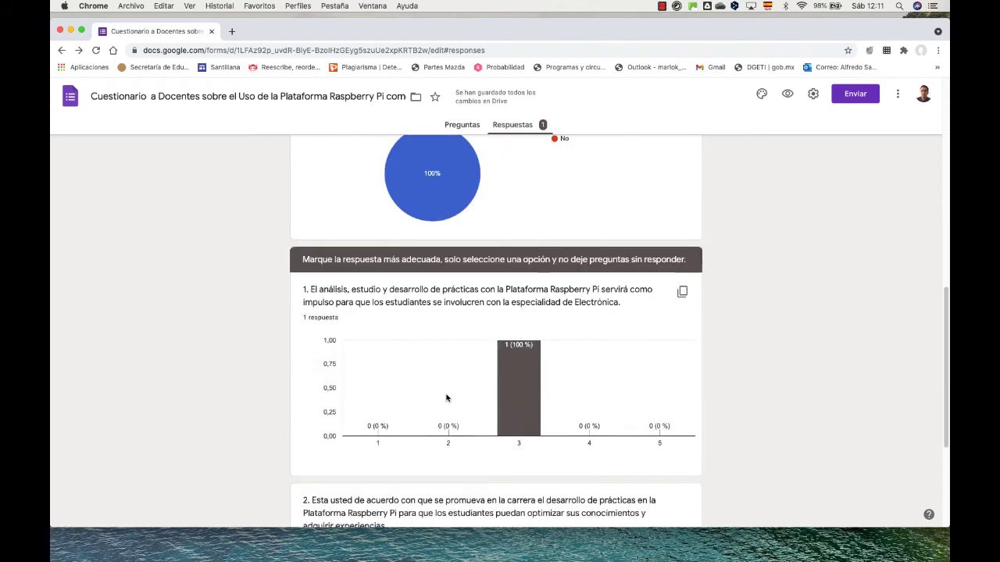
mouse_move(522, 369)
scroll(550, 381, "down", 3)
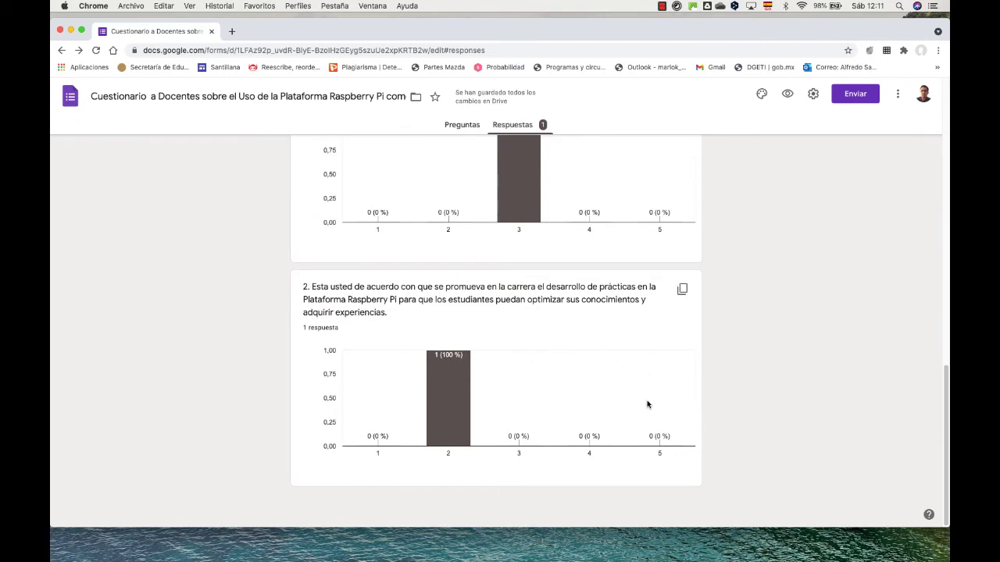
scroll(609, 383, "up", 1)
scroll(609, 383, "up", 5)
scroll(603, 383, "up", 1)
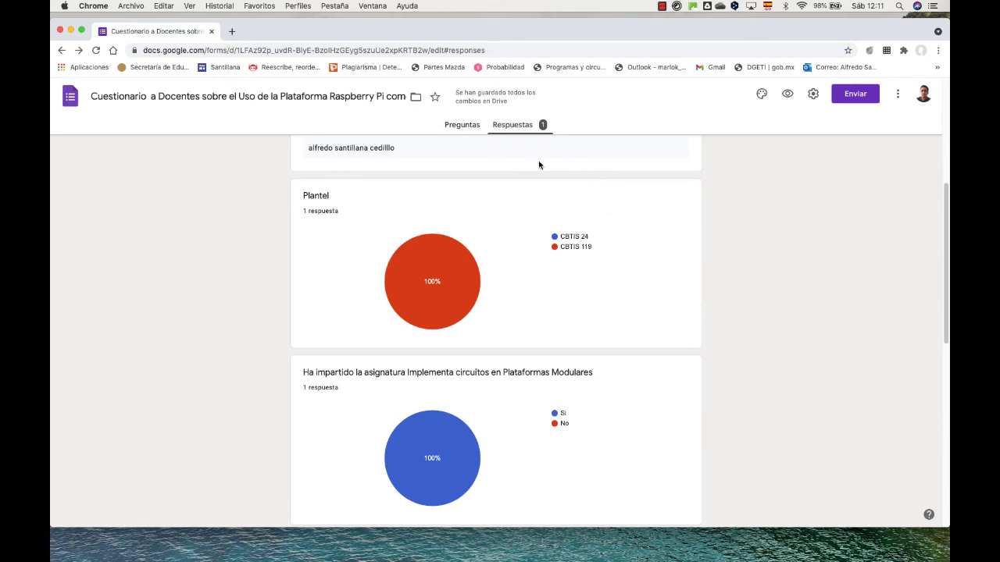
scroll(542, 163, "up", 4)
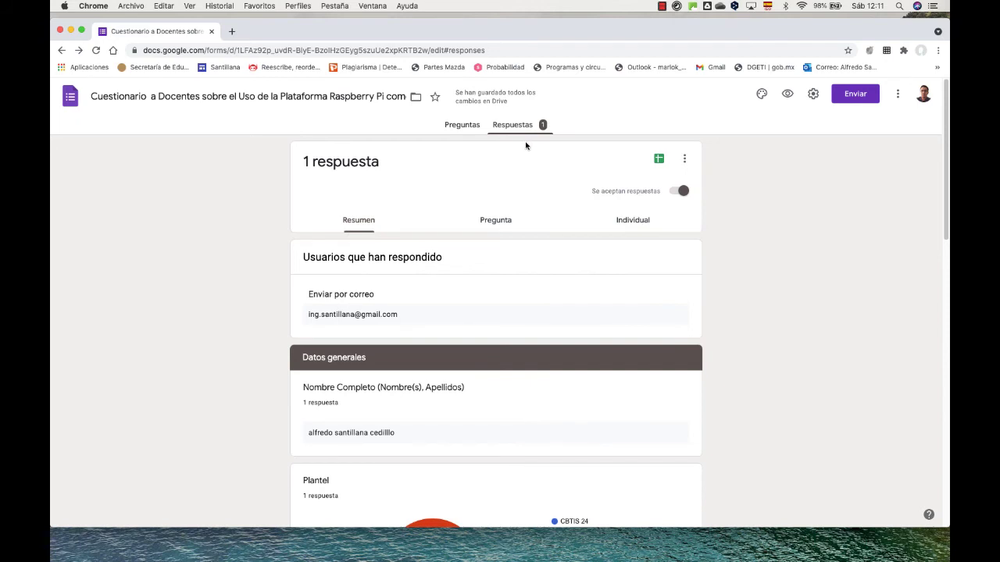
- Link the responses to a new Google Sheets spreadsheet with Crear
left_click(659, 160)
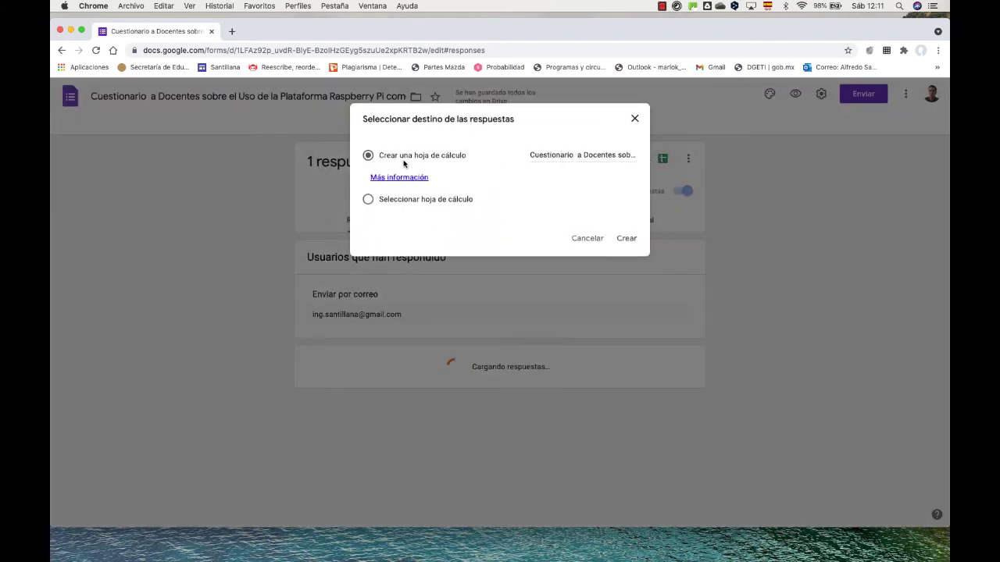
left_click(626, 238)
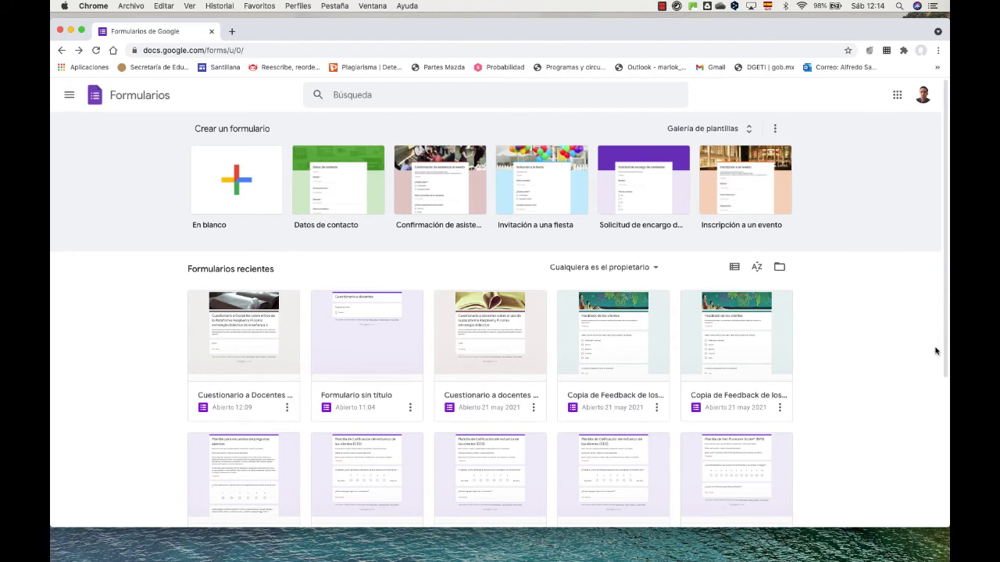
left_click(491, 354)
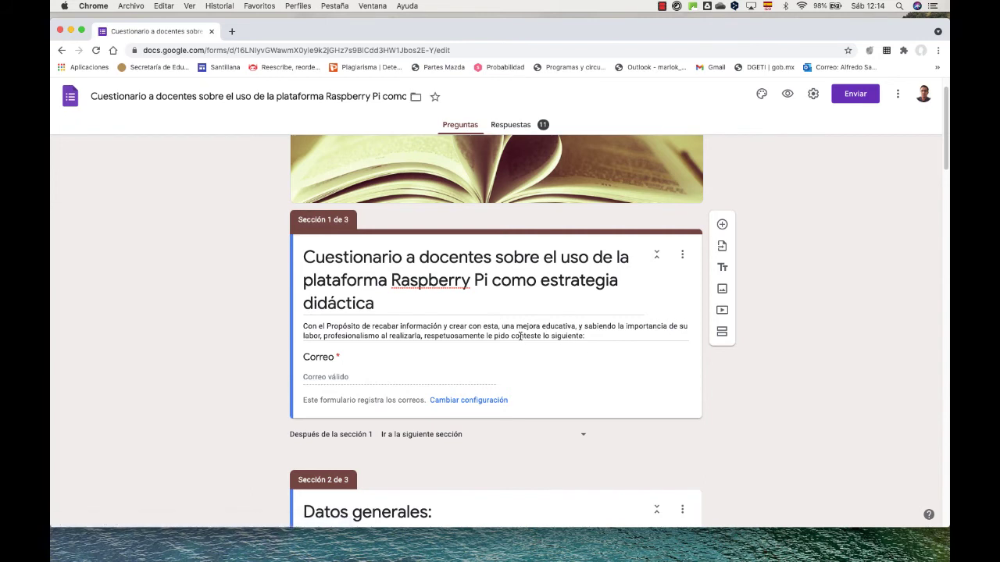
scroll(475, 335, "down", 2)
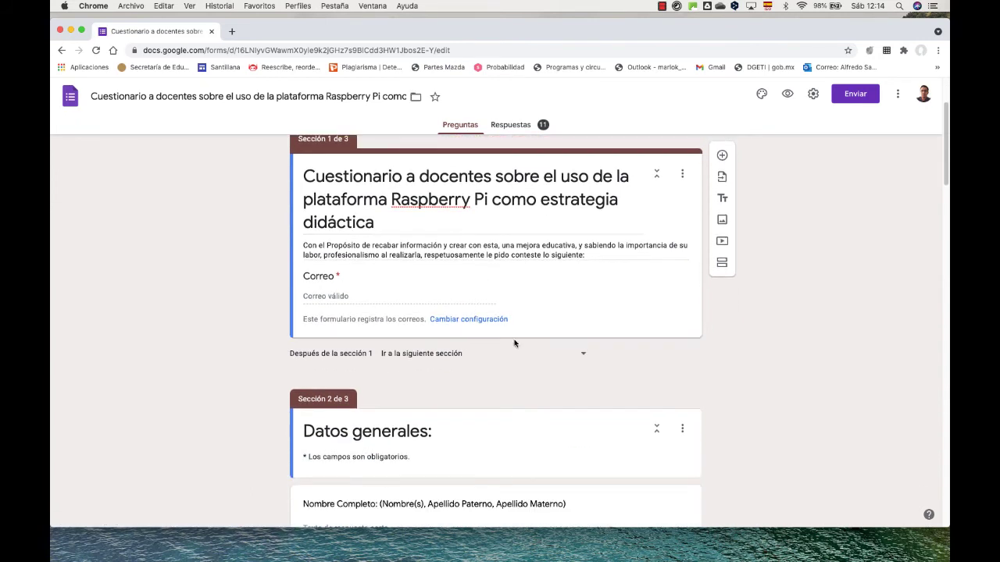
scroll(510, 341, "down", 1)
scroll(477, 290, "down", 2)
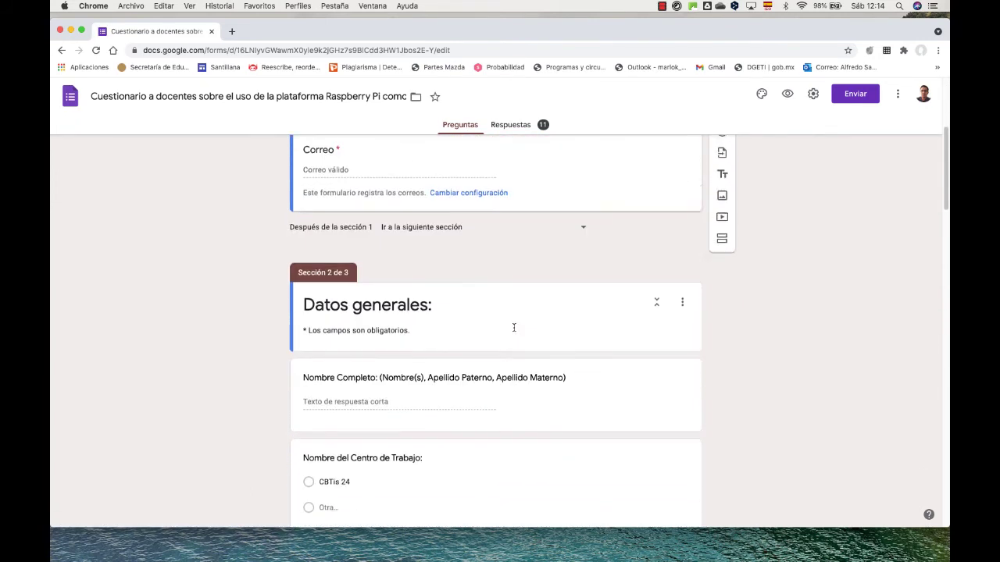
scroll(420, 339, "down", 2)
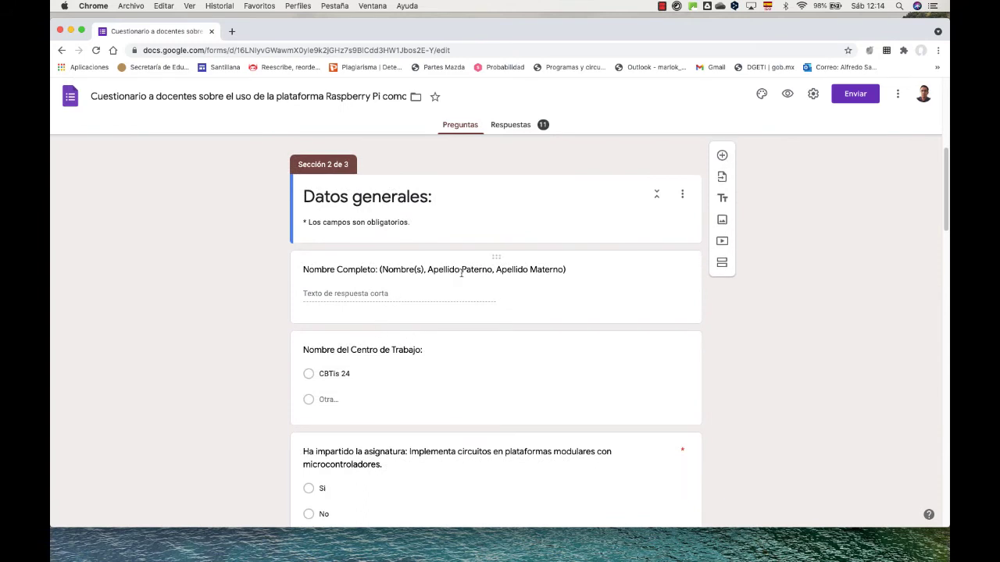
scroll(546, 302, "down", 1)
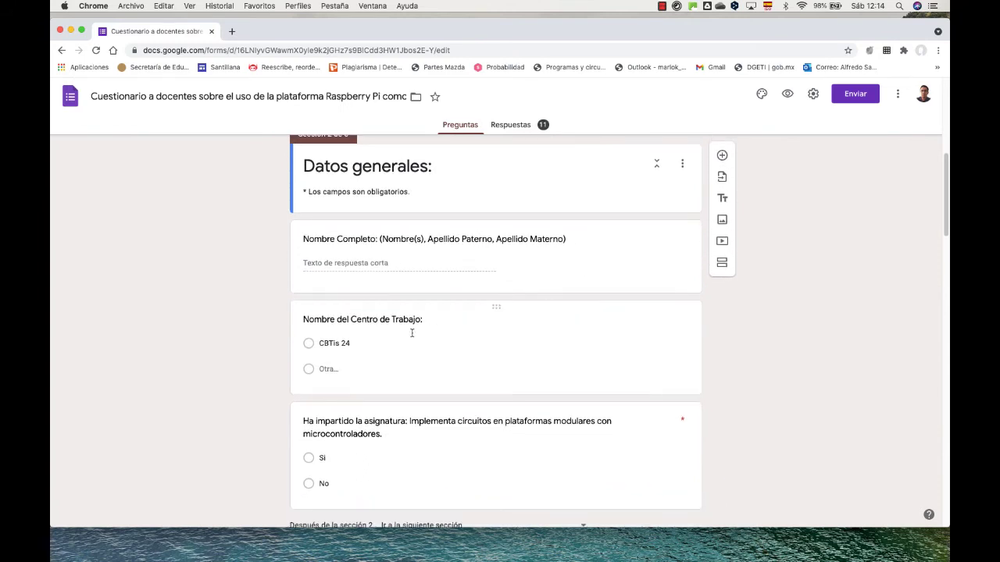
scroll(413, 332, "down", 1)
scroll(413, 331, "down", 1)
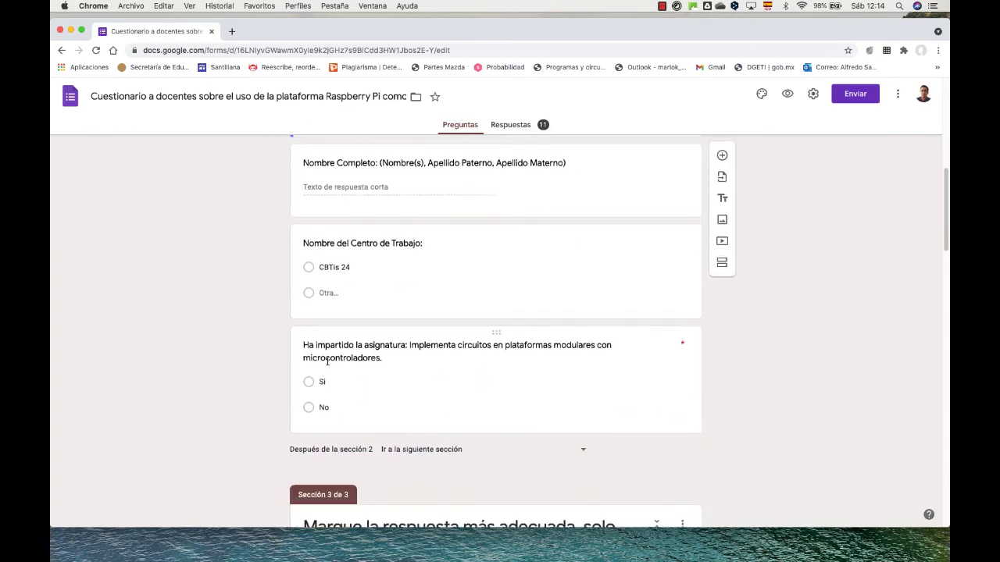
scroll(502, 406, "down", 5)
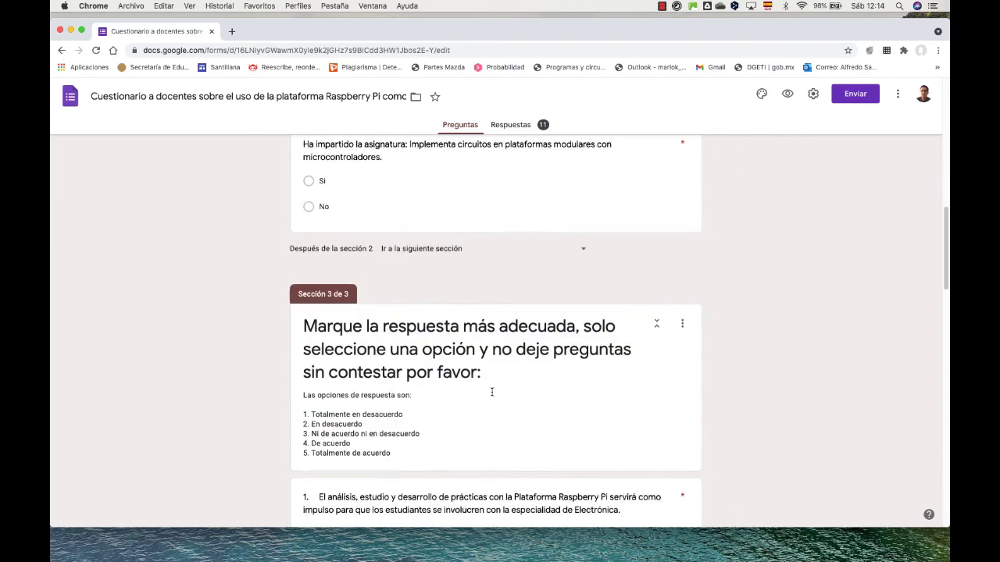
scroll(473, 368, "down", 2)
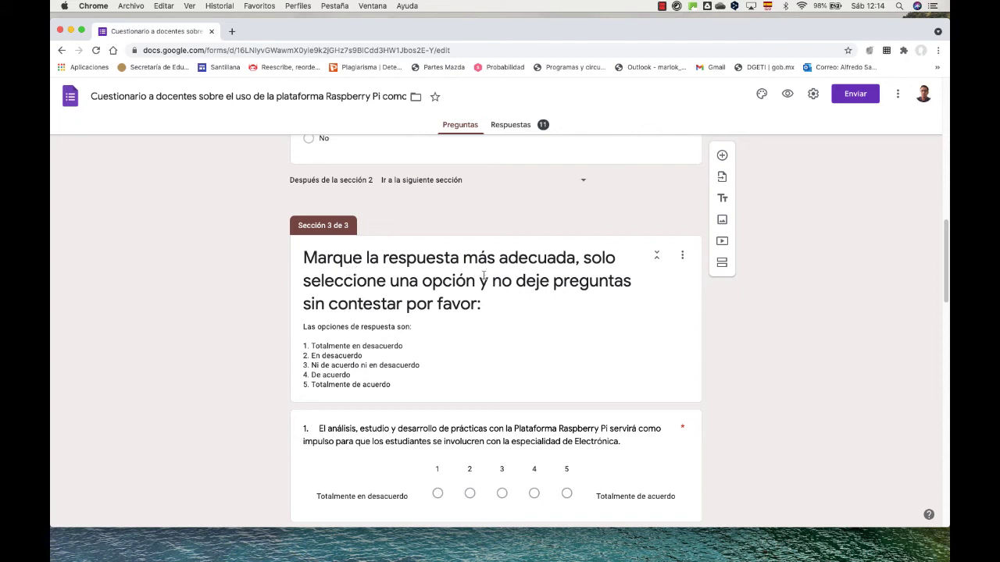
scroll(412, 332, "down", 1)
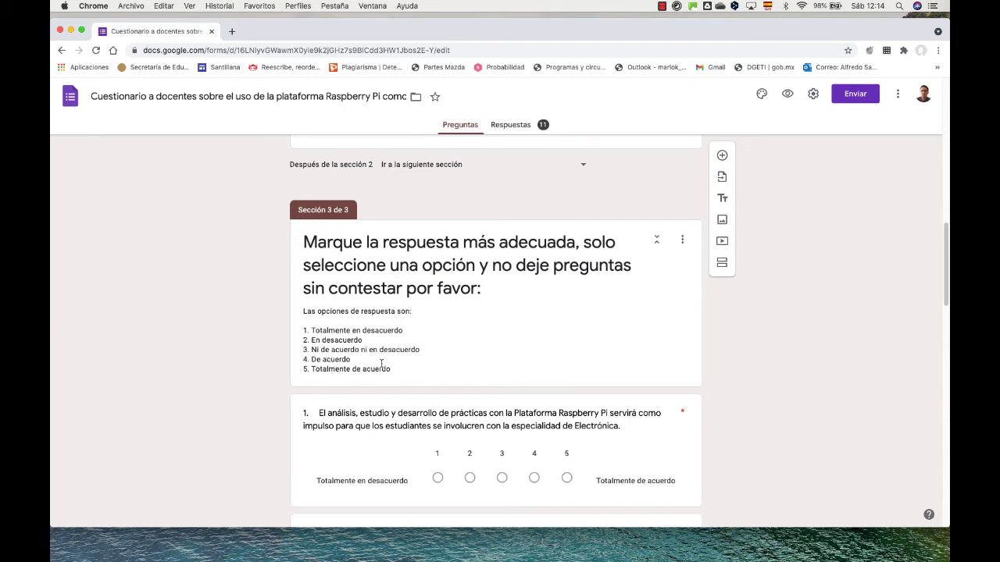
scroll(491, 368, "down", 2)
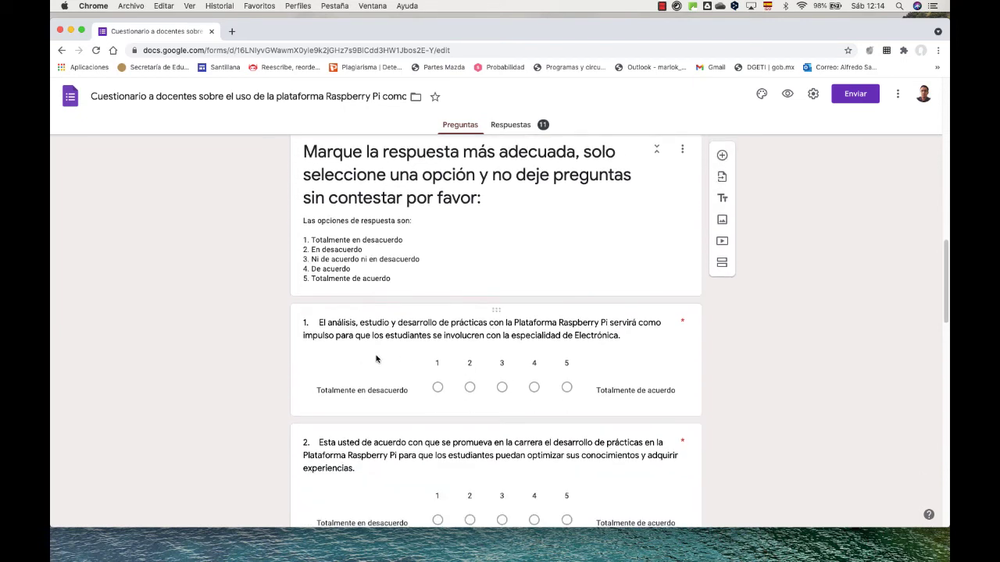
scroll(662, 401, "down", 2)
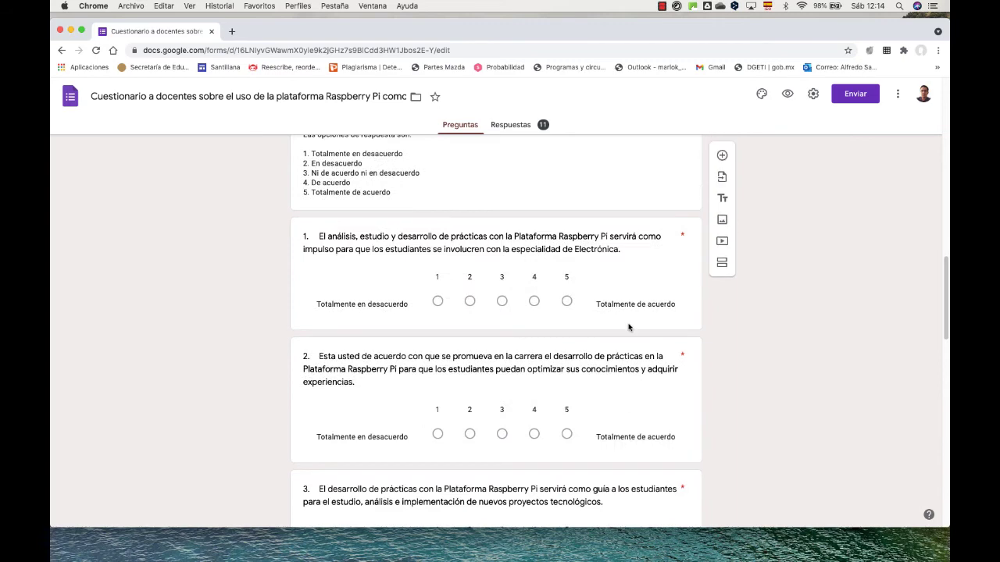
scroll(612, 400, "down", 3)
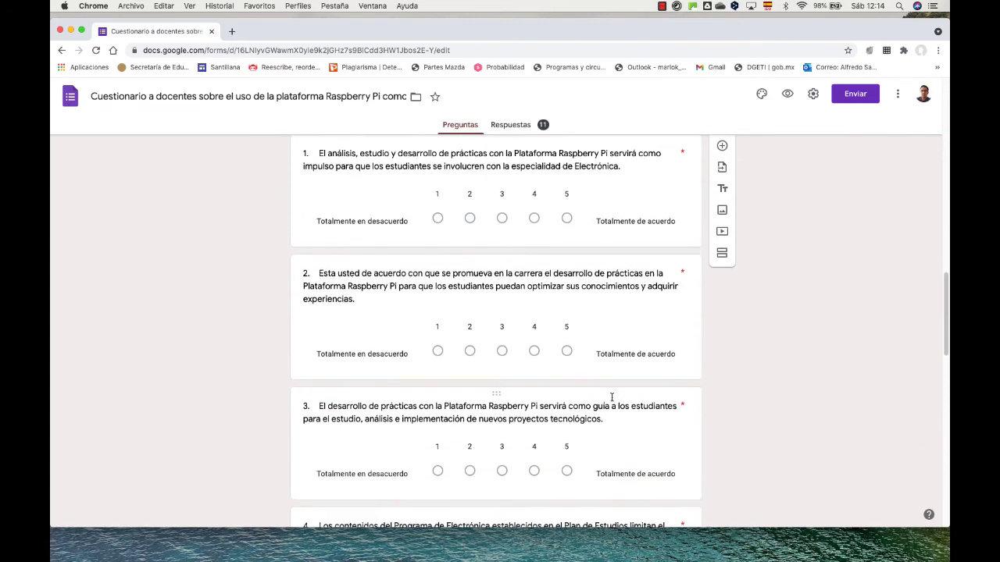
scroll(612, 399, "down", 2)
scroll(609, 399, "down", 3)
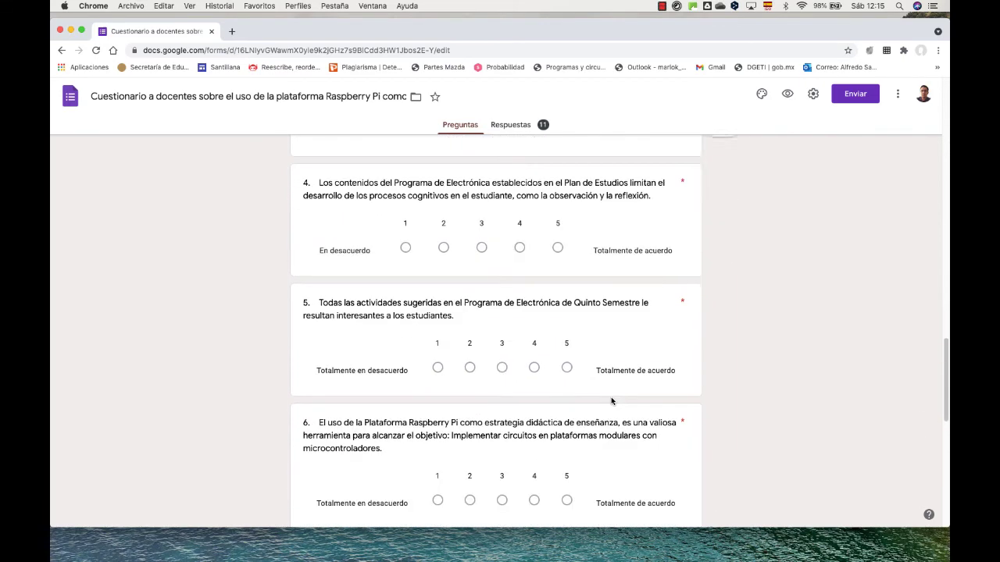
scroll(606, 400, "down", 3)
scroll(601, 400, "down", 3)
scroll(542, 420, "down", 4)
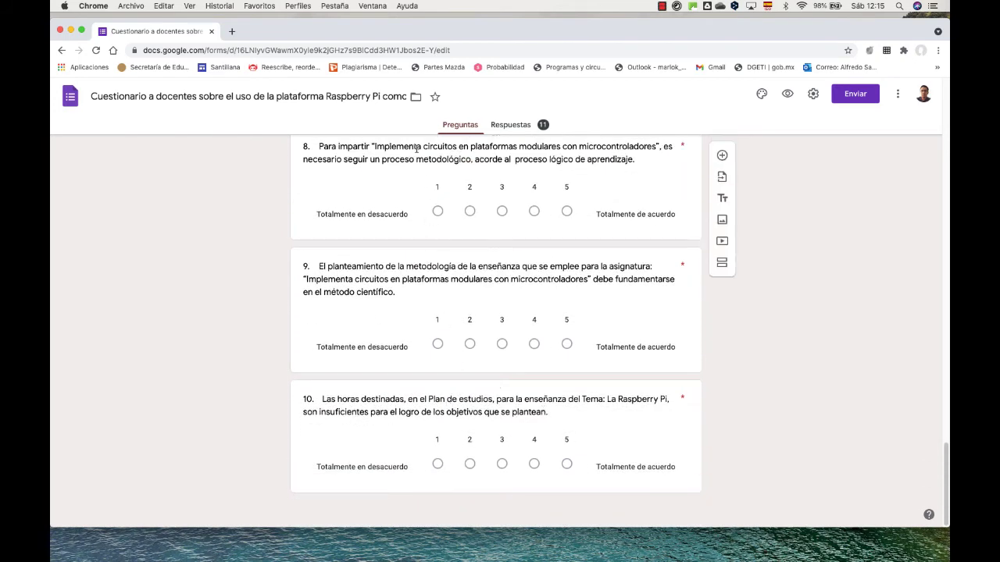
- Review the Respuestas summary charts for the form's 11 responses
left_click(508, 126)
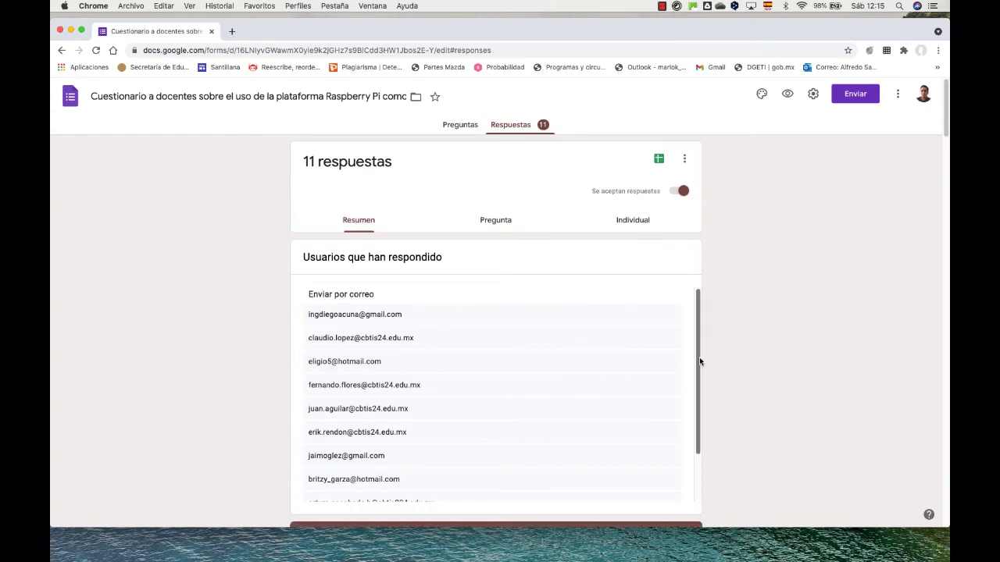
left_click_drag(699, 357, 696, 414)
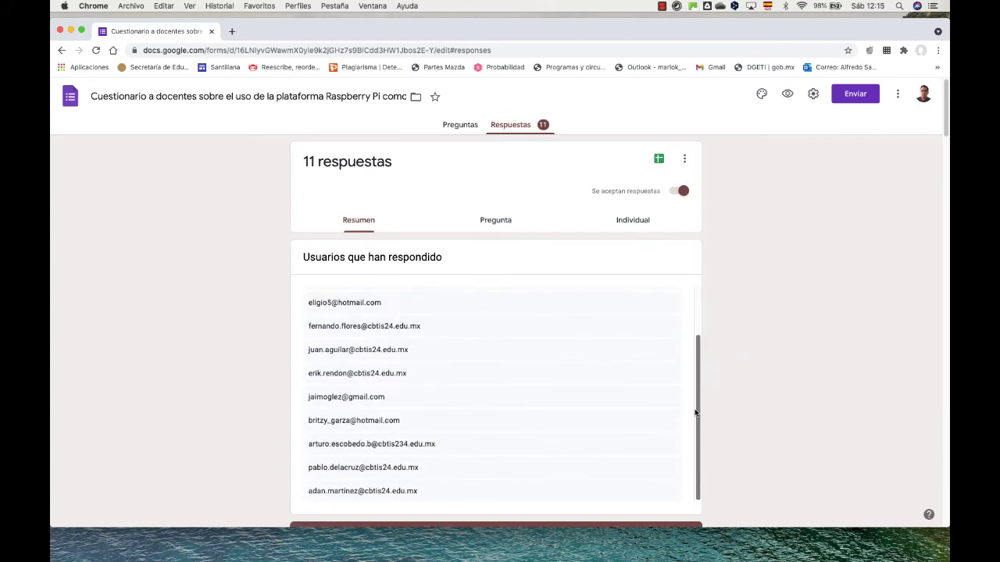
scroll(746, 392, "down", 2)
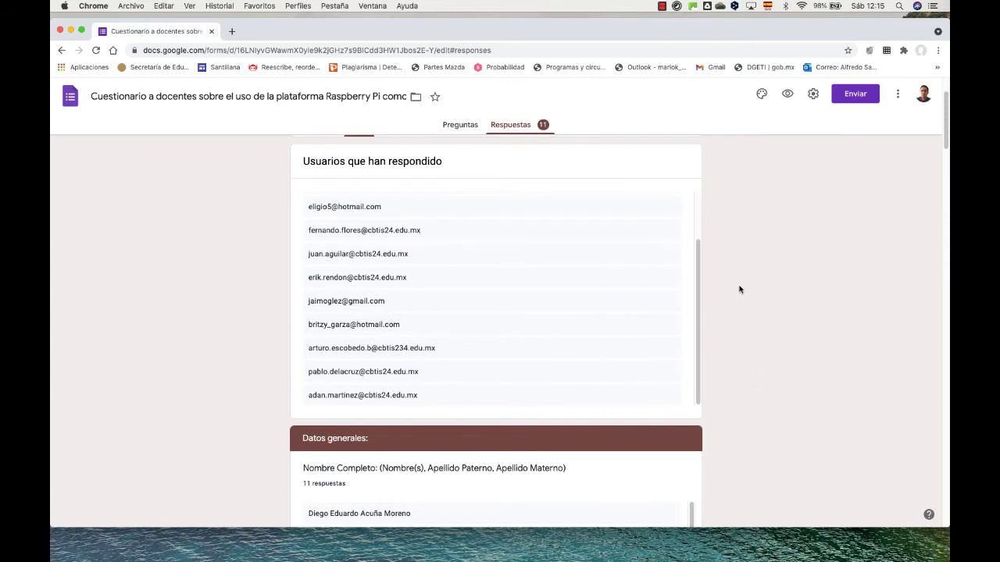
scroll(738, 304, "down", 2)
scroll(737, 308, "down", 2)
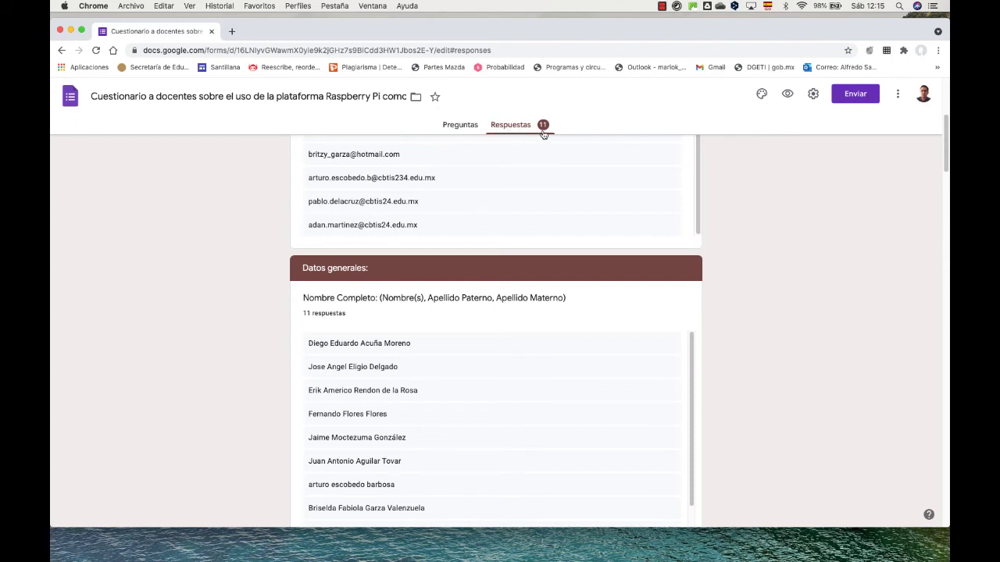
scroll(803, 353, "down", 2)
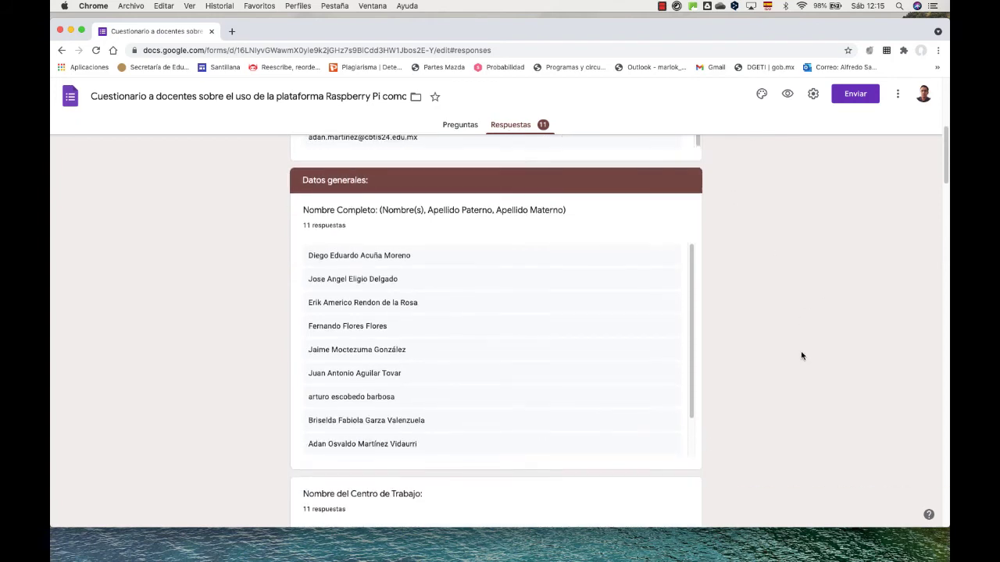
scroll(802, 353, "down", 2)
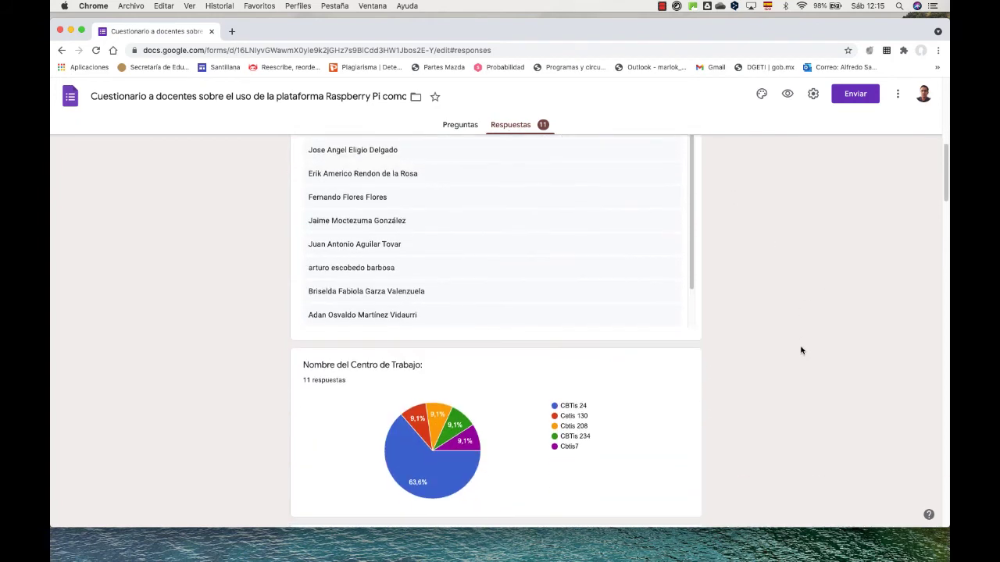
scroll(801, 348, "down", 2)
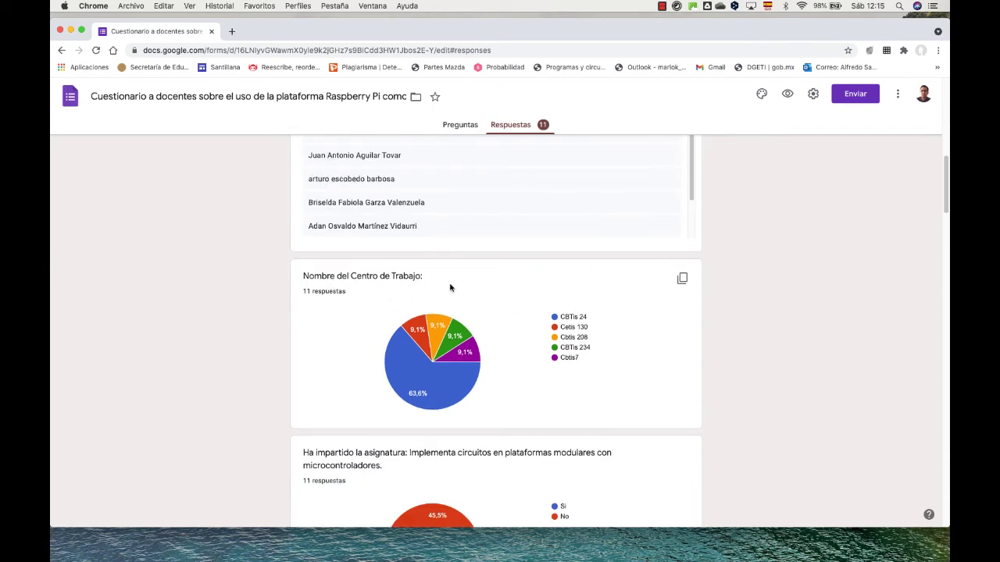
mouse_move(457, 388)
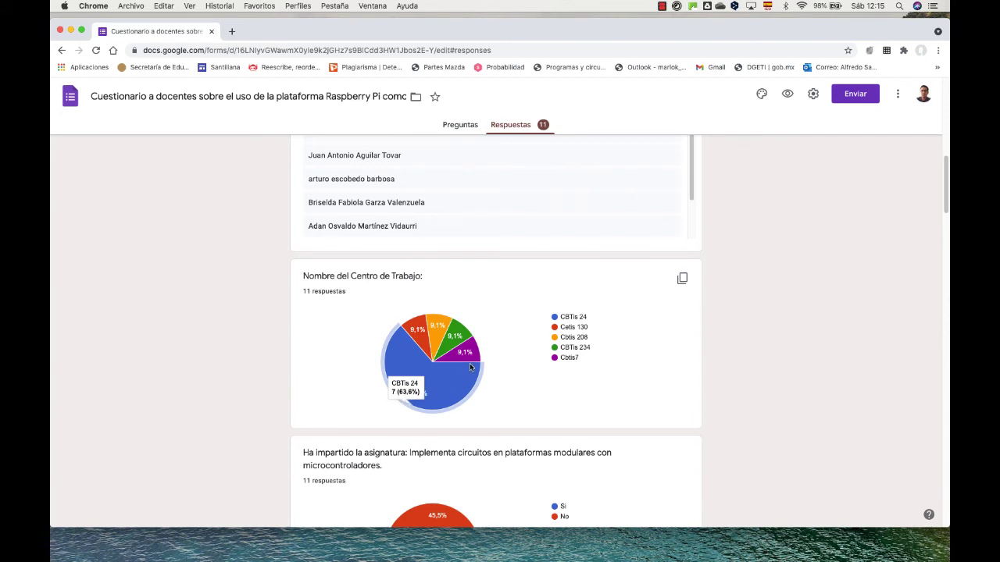
mouse_move(418, 331)
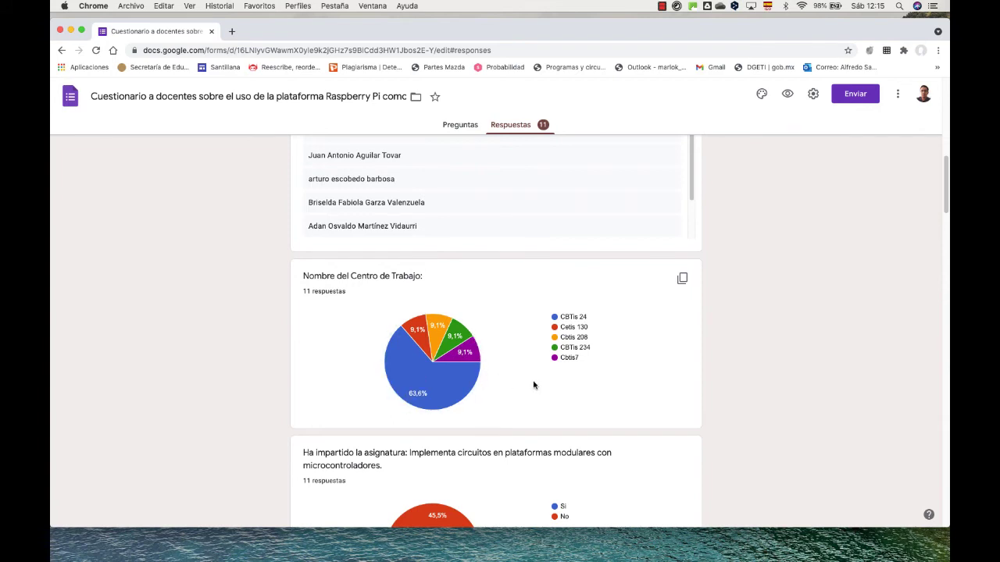
scroll(594, 399, "down", 2)
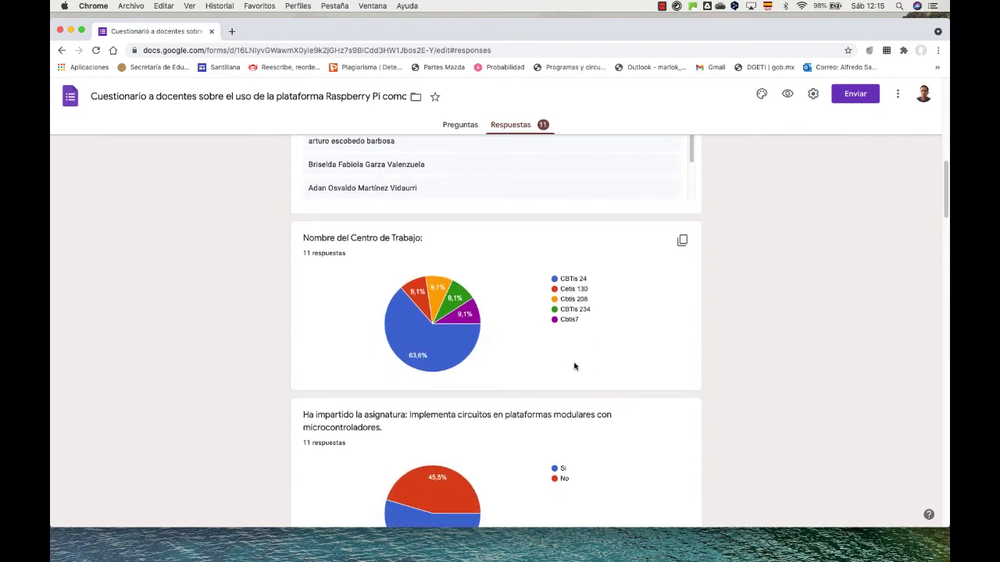
scroll(532, 399, "down", 3)
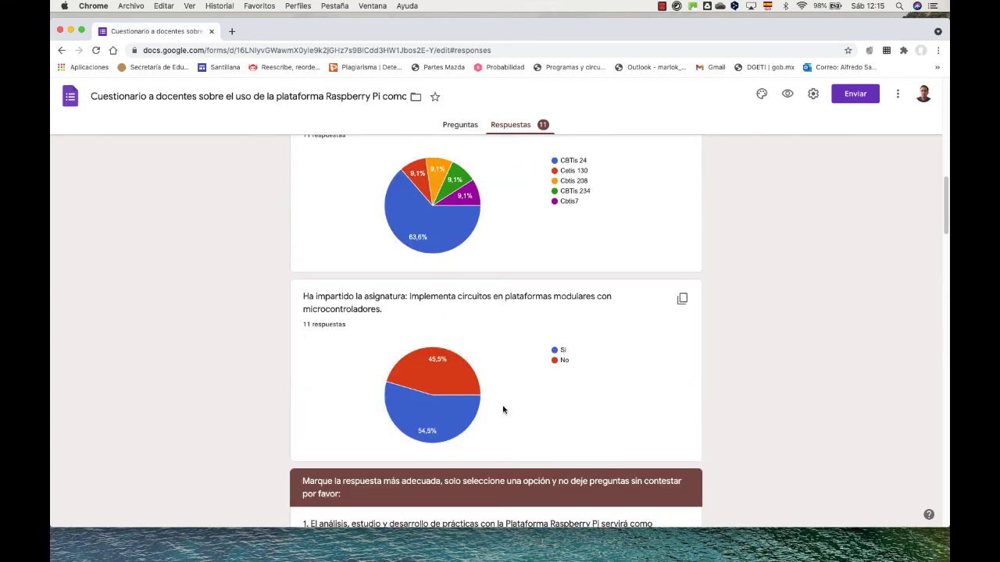
mouse_move(457, 415)
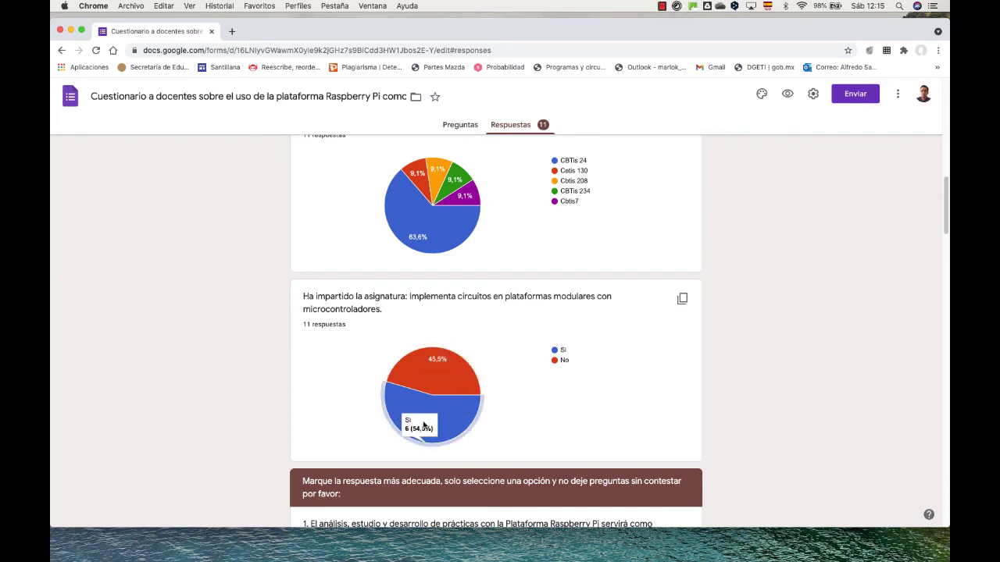
mouse_move(446, 354)
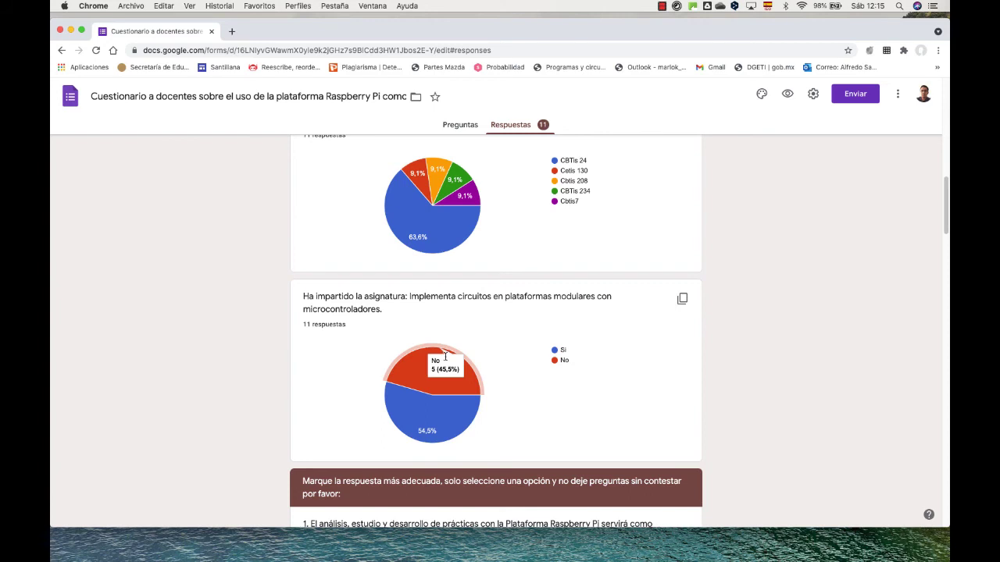
scroll(531, 395, "down", 2)
mouse_move(418, 273)
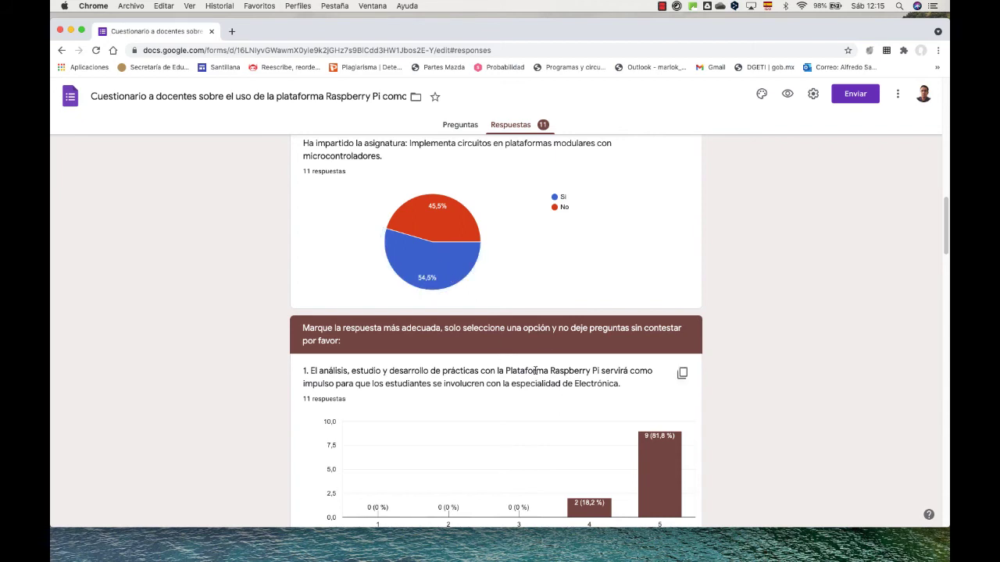
scroll(478, 367, "down", 1)
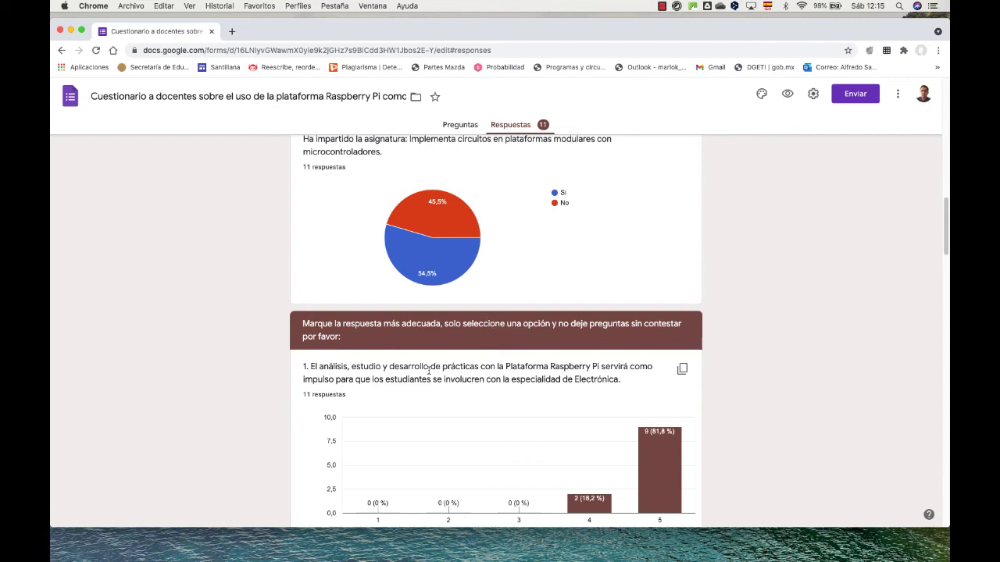
scroll(430, 372, "down", 1)
scroll(453, 377, "down", 4)
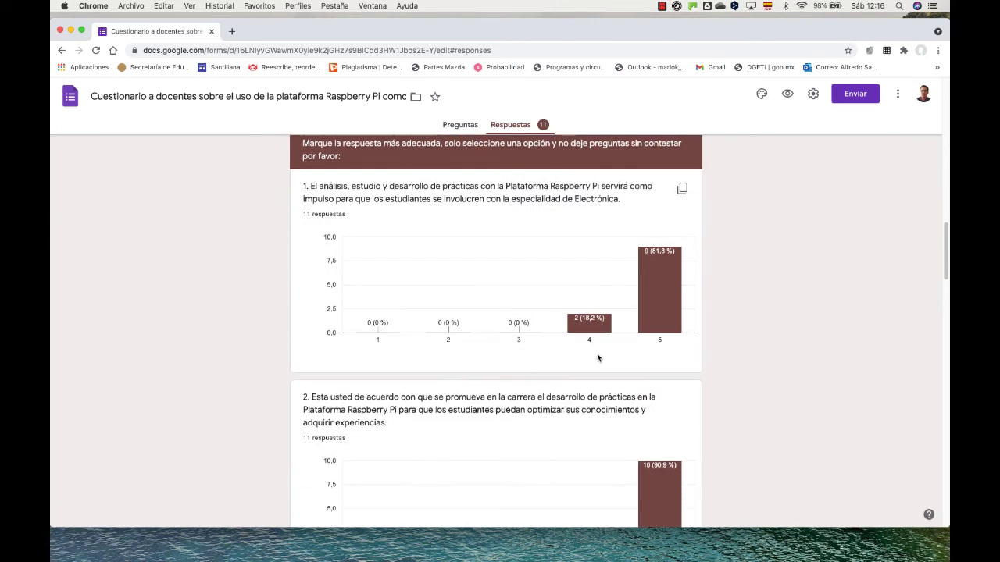
scroll(578, 404, "down", 2)
scroll(574, 403, "down", 3)
scroll(565, 403, "down", 5)
scroll(563, 401, "down", 10)
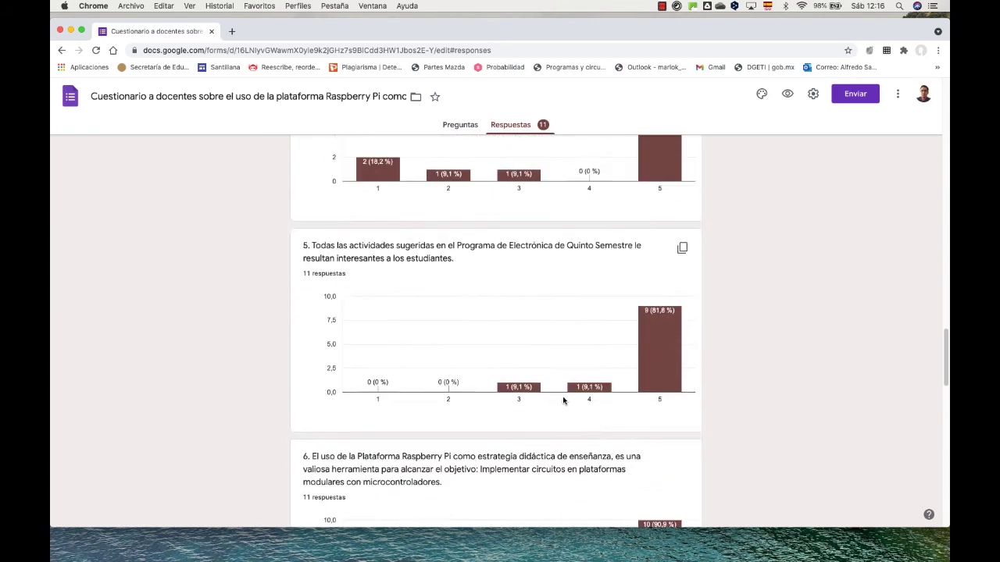
scroll(563, 401, "down", 3)
scroll(563, 401, "down", 2)
scroll(563, 402, "down", 9)
- Open the responses in the linked Google Sheets spreadsheet
scroll(561, 401, "up", 7)
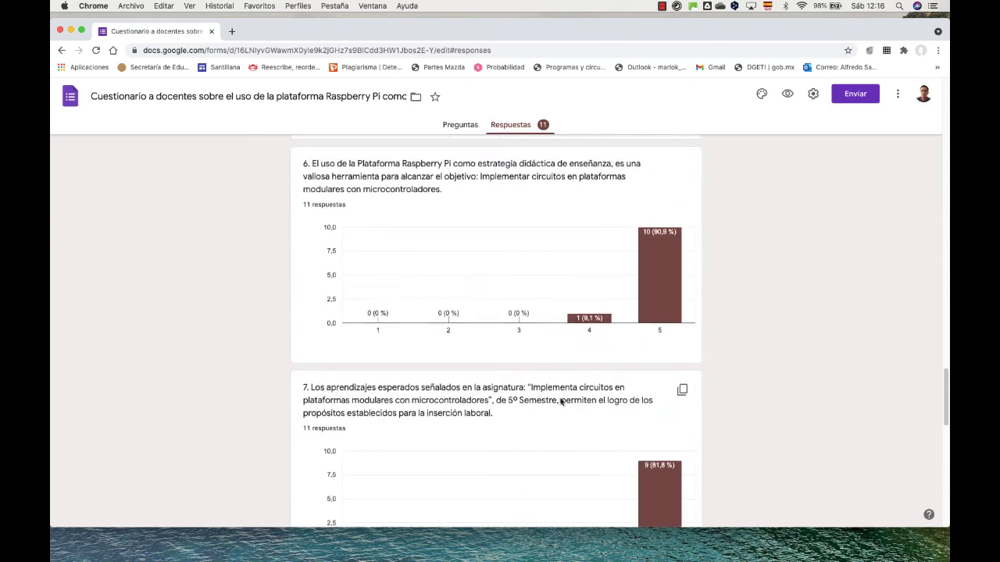
scroll(560, 367, "up", 15)
scroll(558, 361, "up", 8)
scroll(558, 362, "up", 5)
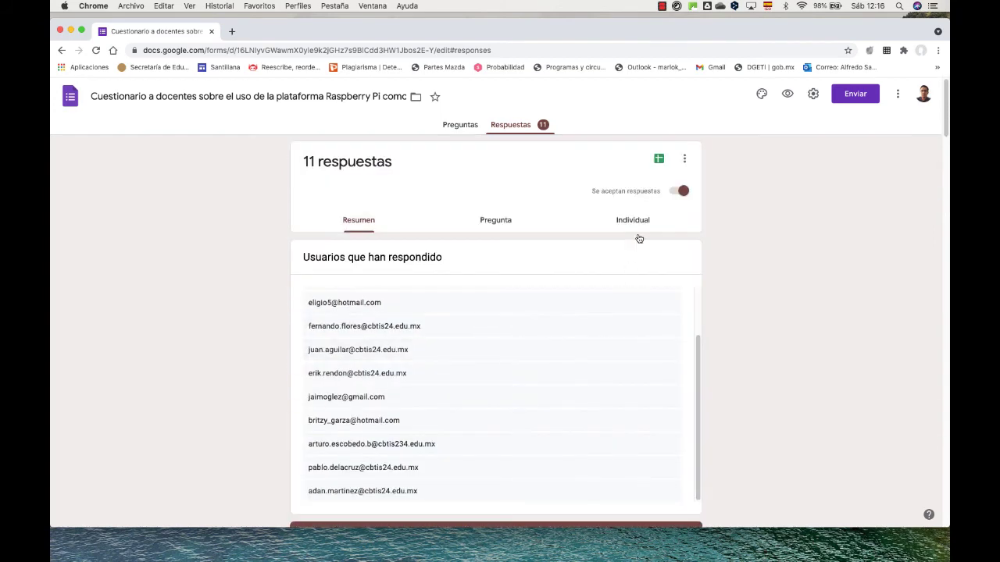
left_click(658, 159)
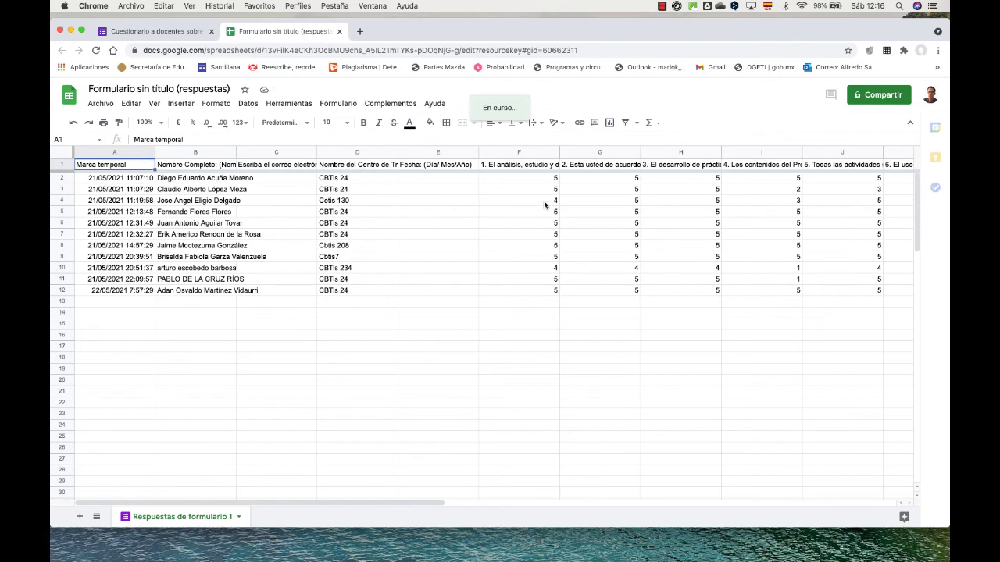
- Inspect the full header text of questions 1 to 5 in the response sheet
left_click(537, 167)
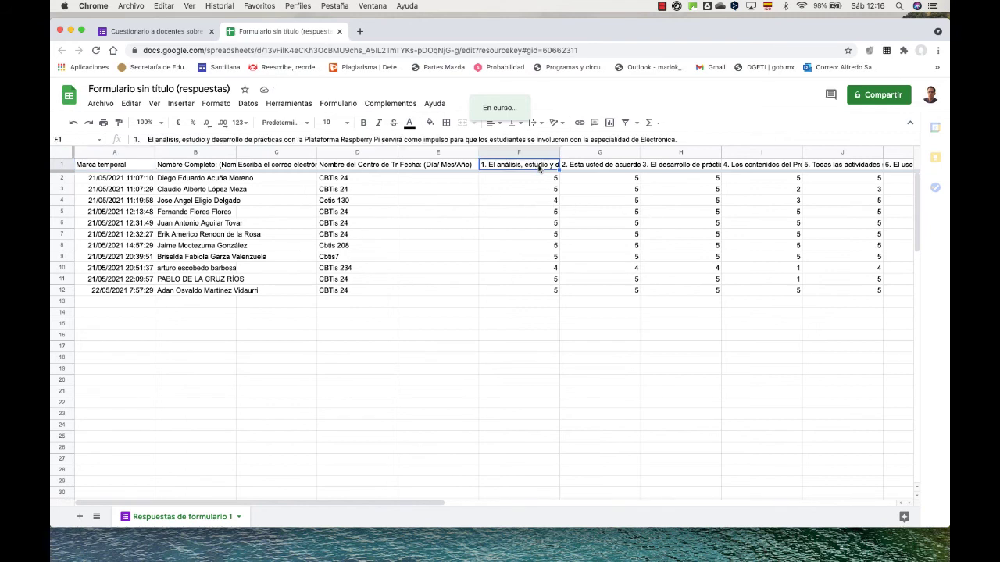
left_click(610, 168)
left_click(678, 167)
left_click(752, 167)
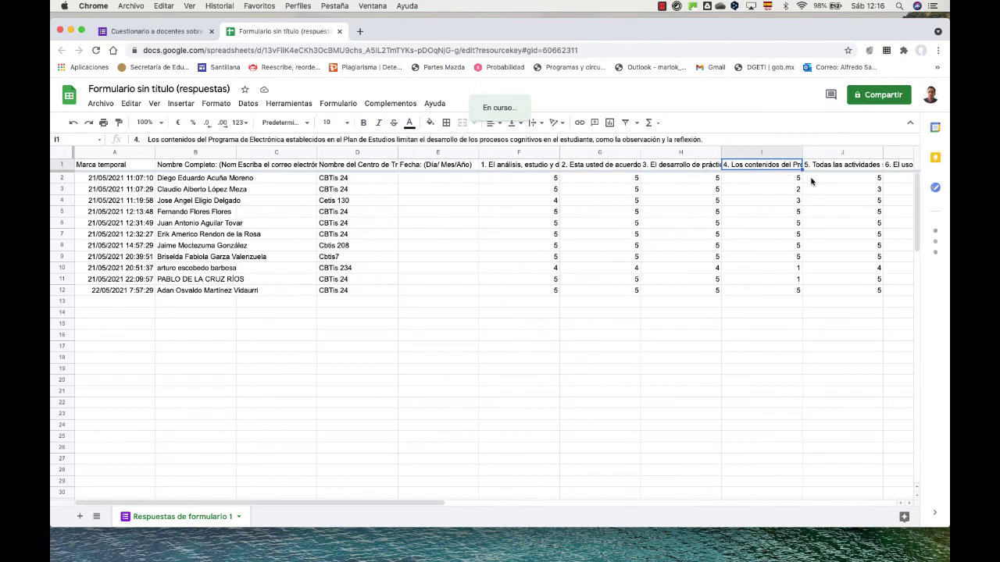
left_click(843, 169)
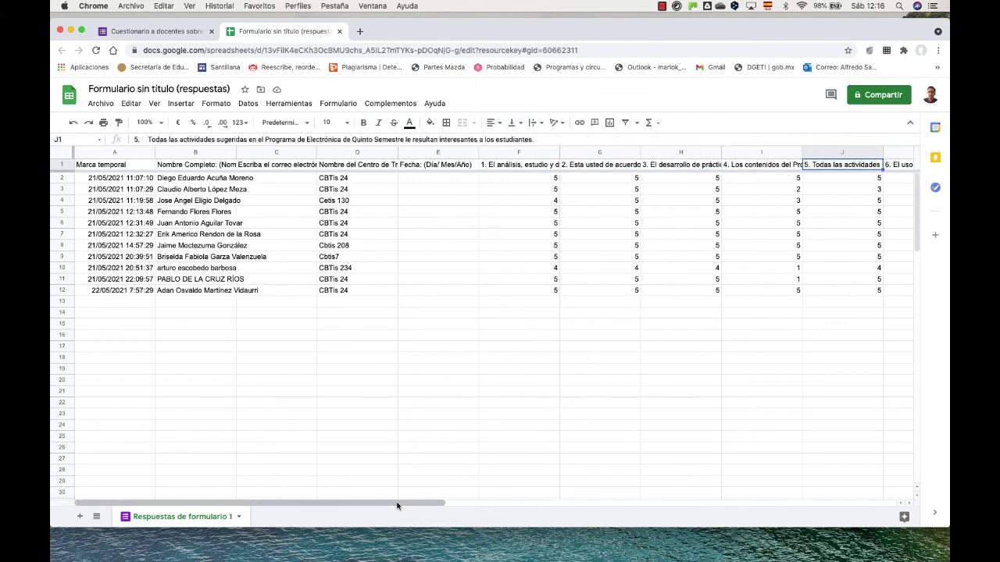
left_click_drag(397, 504, 726, 509)
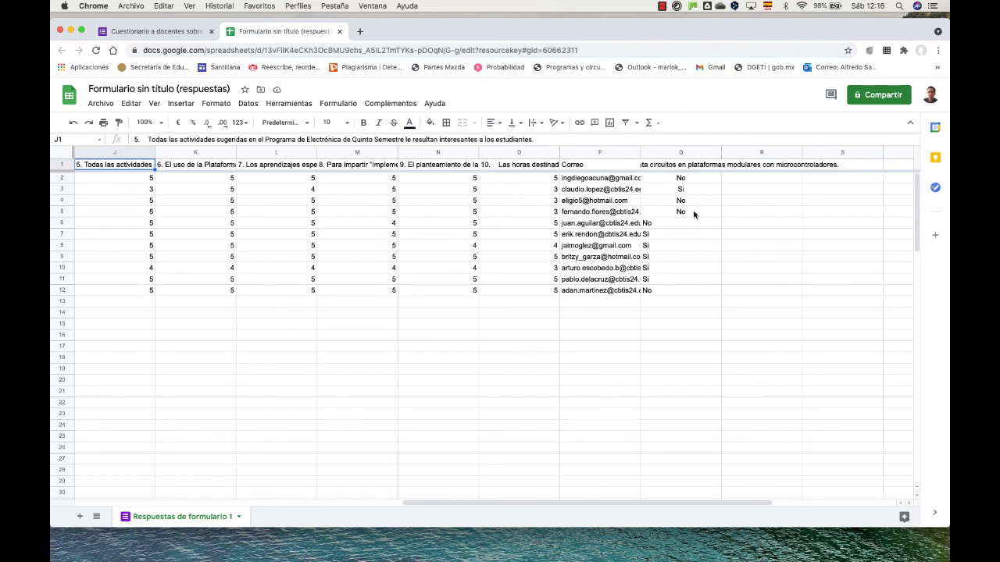
- Centre-align the Sí/No answers in column Q
left_click(672, 152)
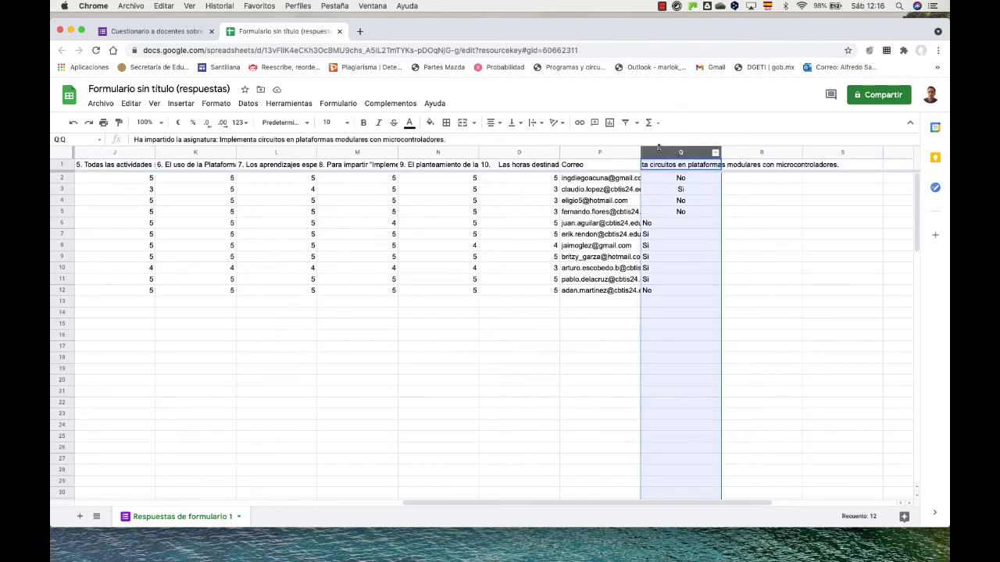
left_click(493, 124)
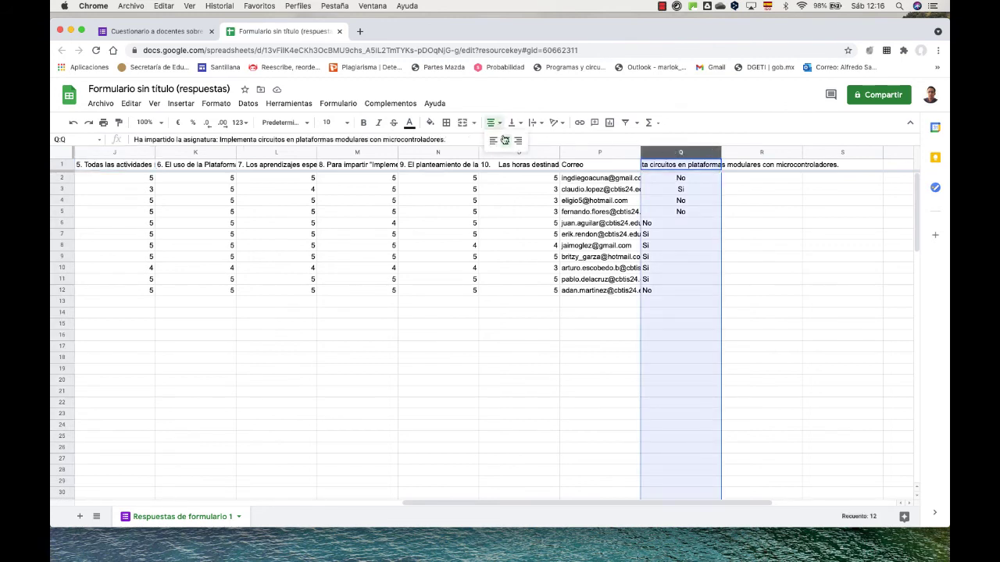
left_click(505, 140)
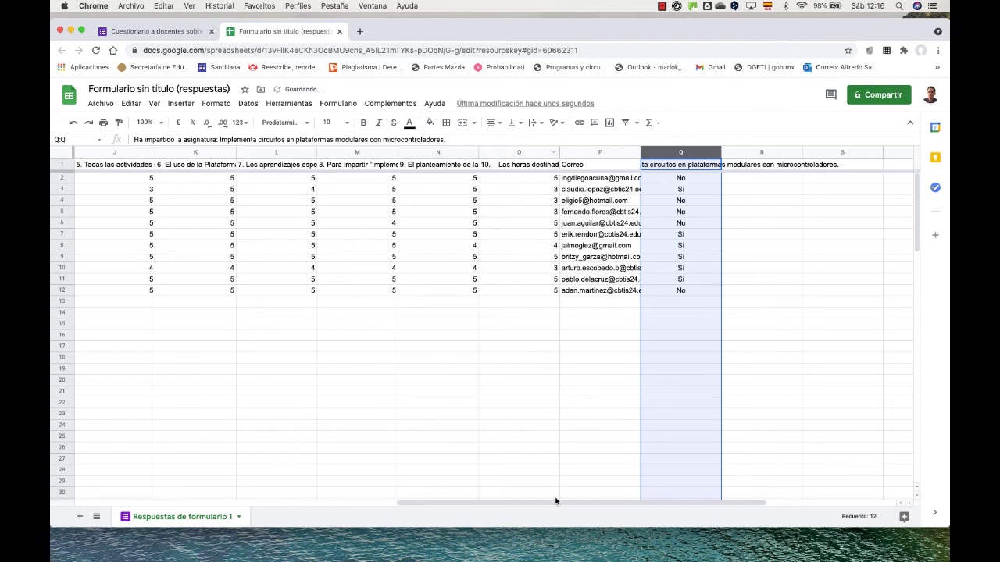
left_click_drag(556, 502, 215, 486)
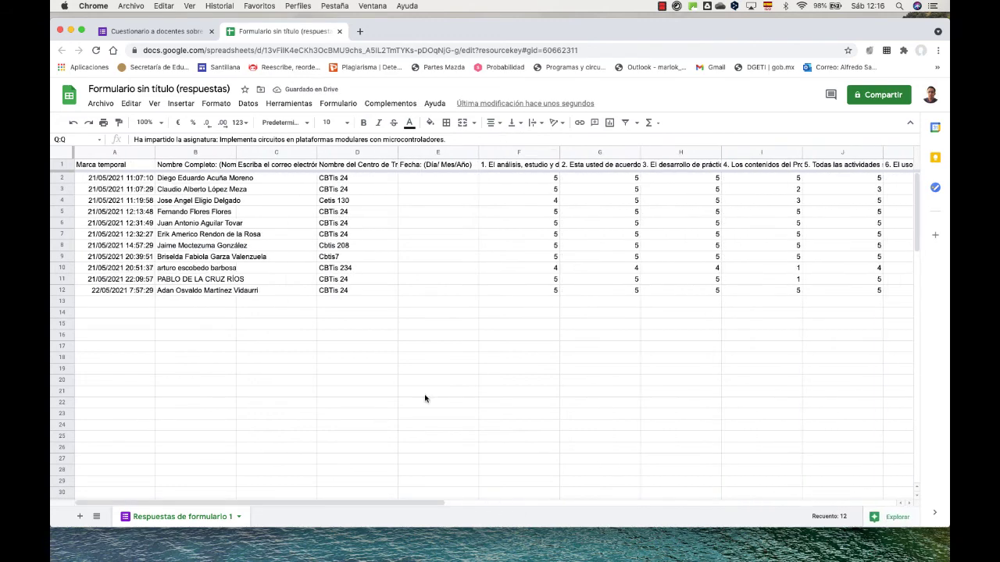
left_click(457, 369)
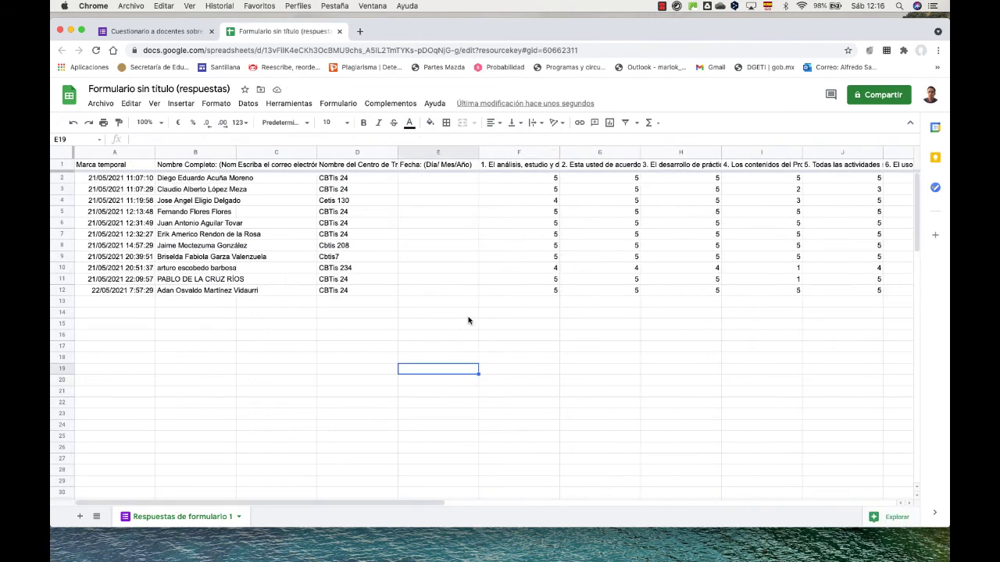
- Go to the survey form's Preguntas editor and scroll down to section 3
left_click(154, 31)
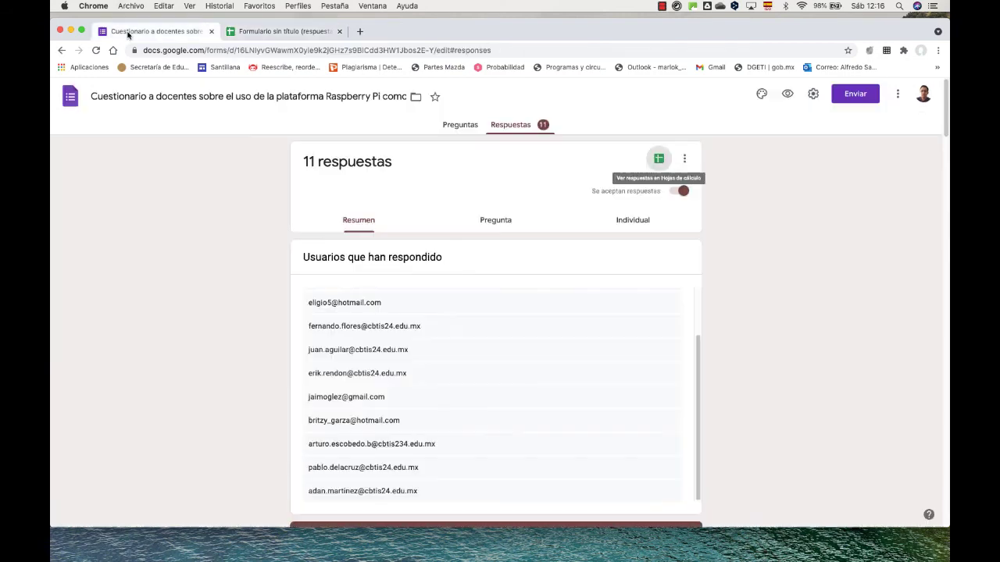
left_click(455, 123)
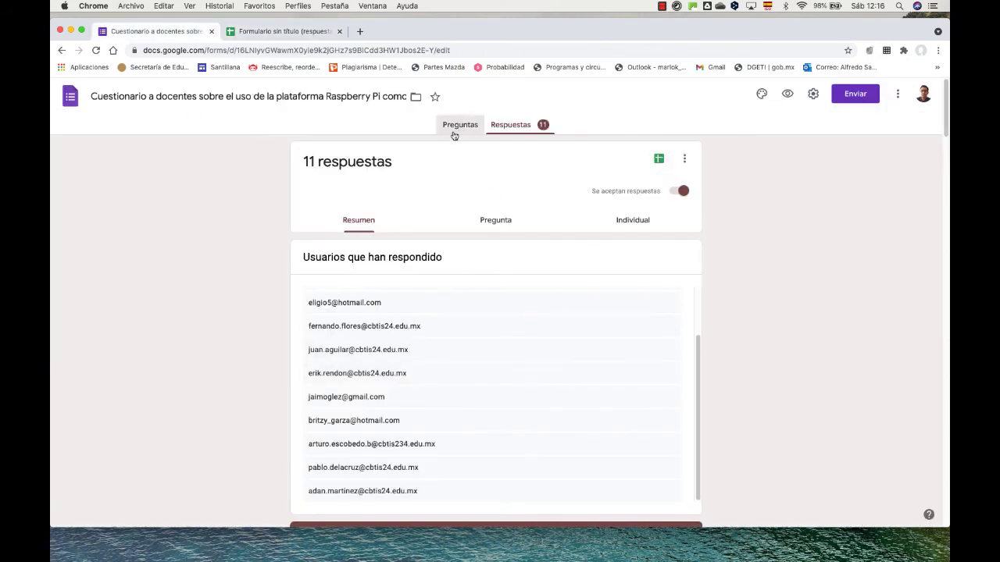
scroll(401, 350, "down", 3)
scroll(401, 335, "down", 2)
scroll(400, 336, "down", 3)
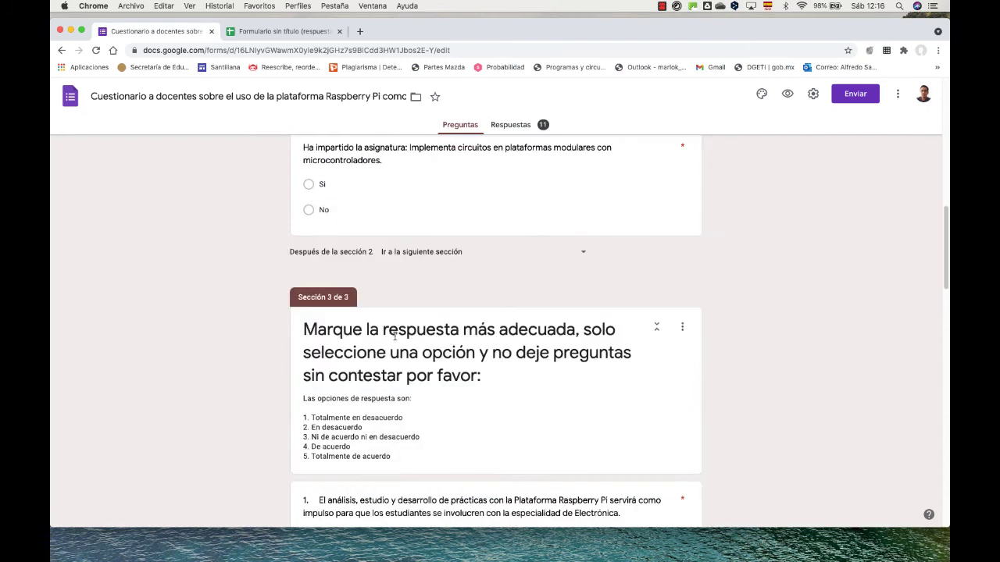
scroll(316, 347, "down", 2)
- Copy the five answer-option lines from the section 3 description, then return to Sheets
left_click(318, 348)
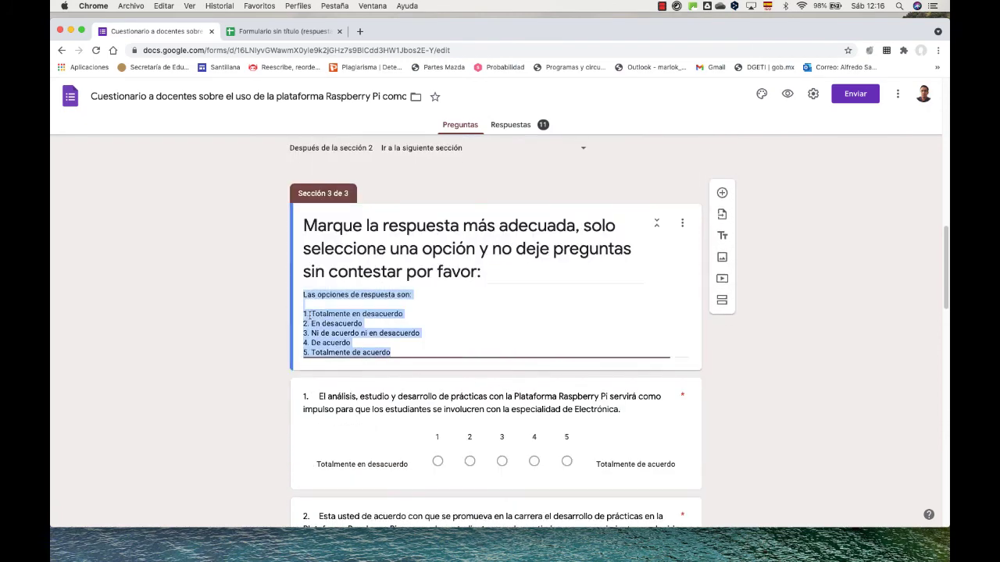
left_click(305, 314)
left_click_drag(304, 314, 396, 349)
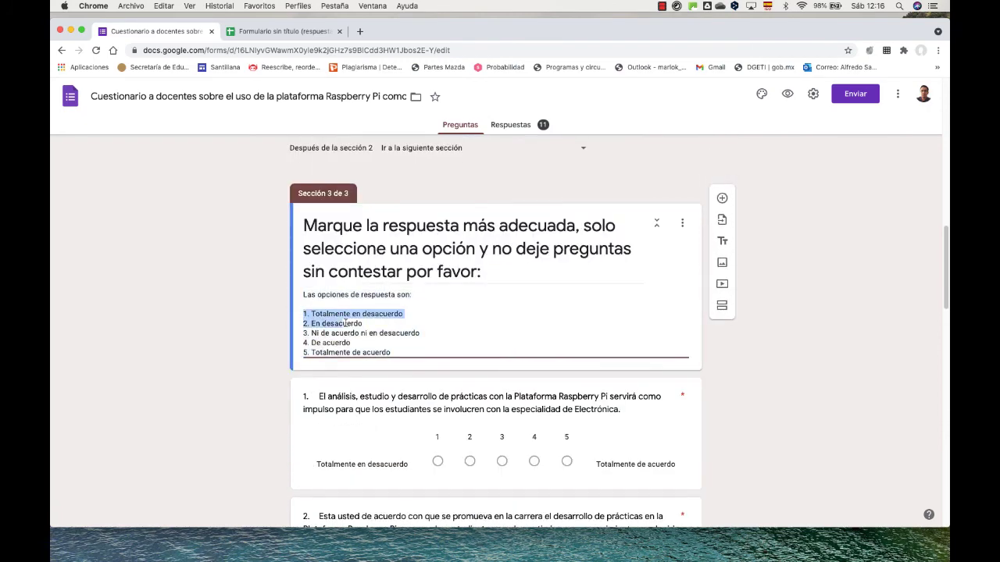
right_click(366, 338)
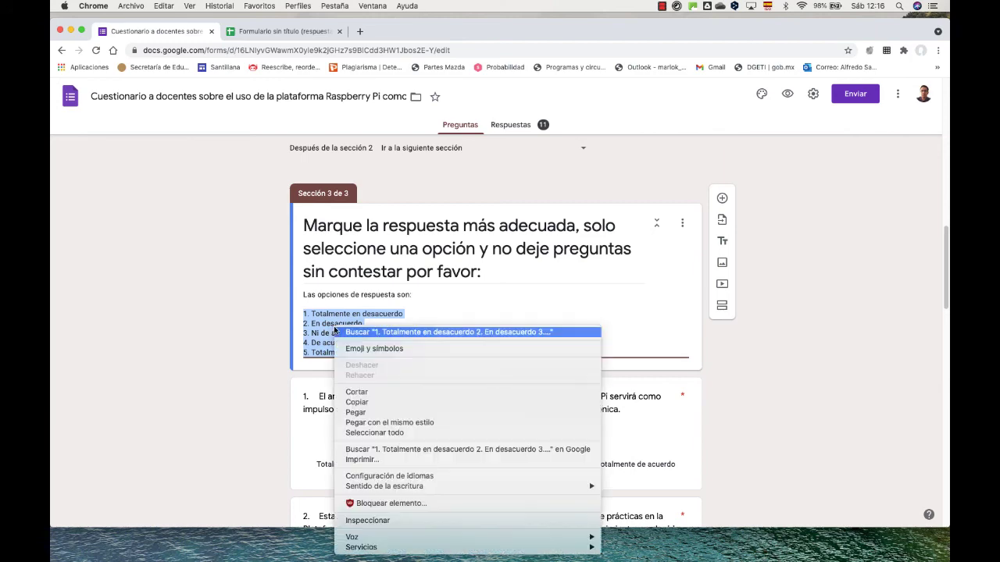
left_click(370, 403)
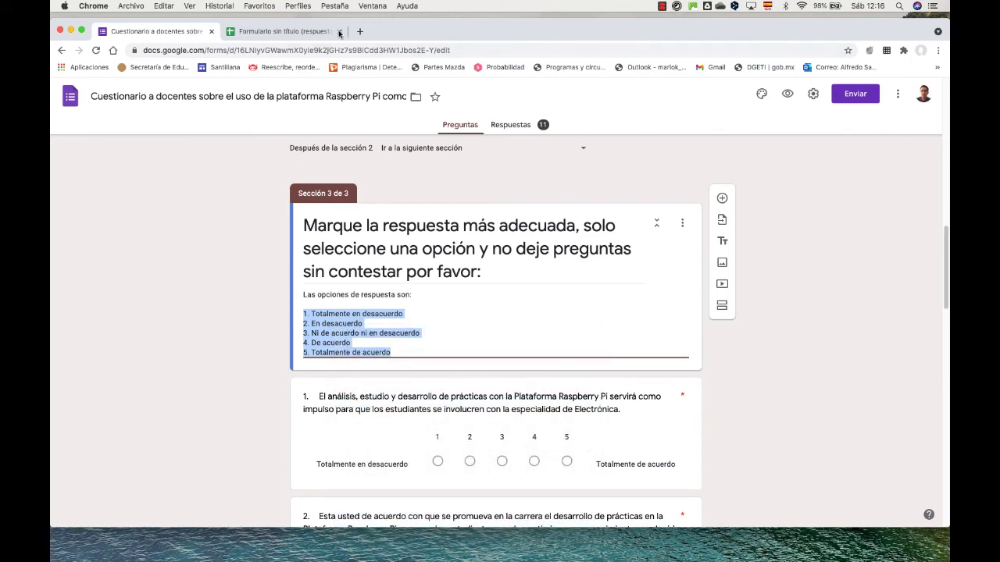
left_click(297, 31)
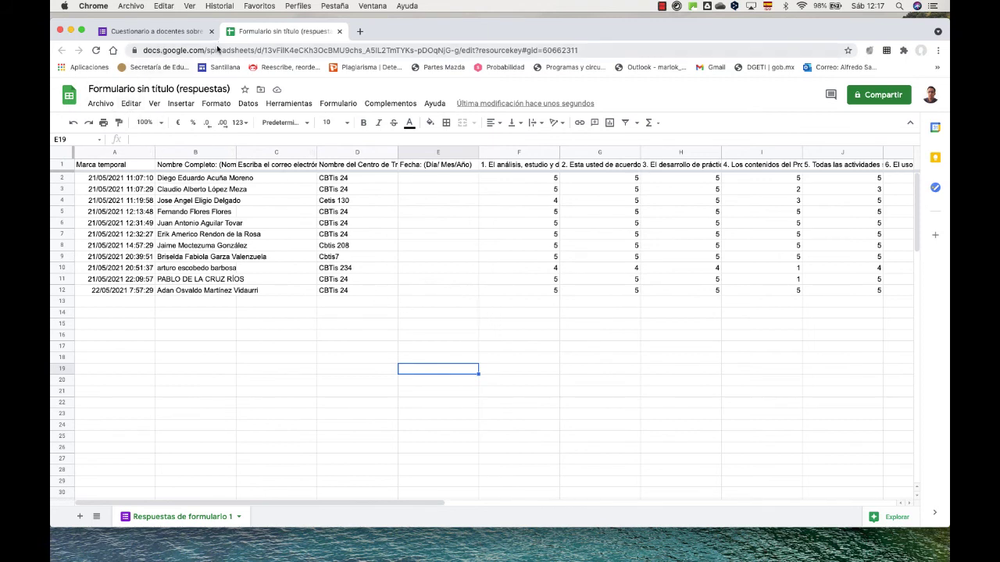
- Download the sheet via Archivo > Descargar > Microsoft Excel (.xlsx) and open the downloaded file
left_click(101, 104)
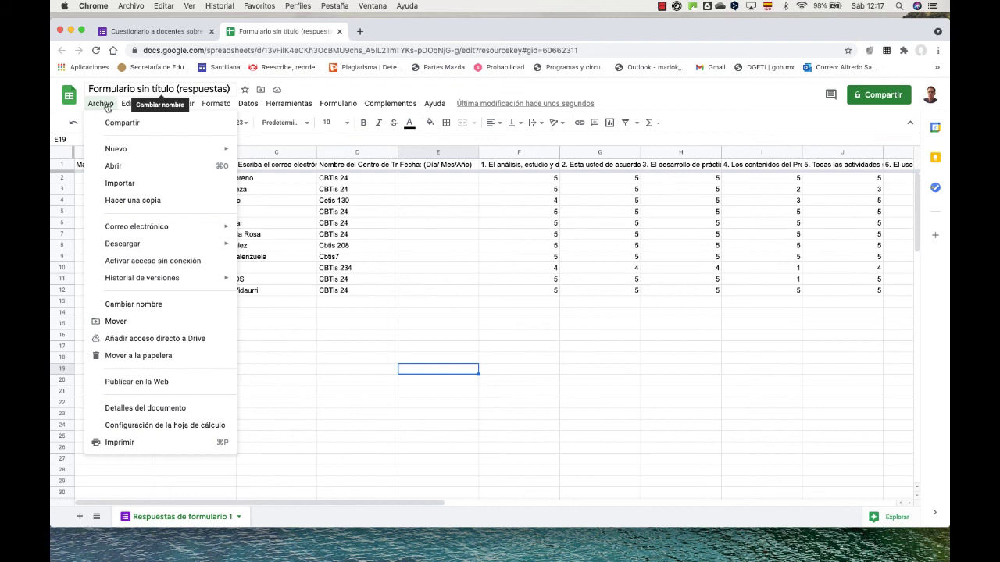
mouse_move(133, 226)
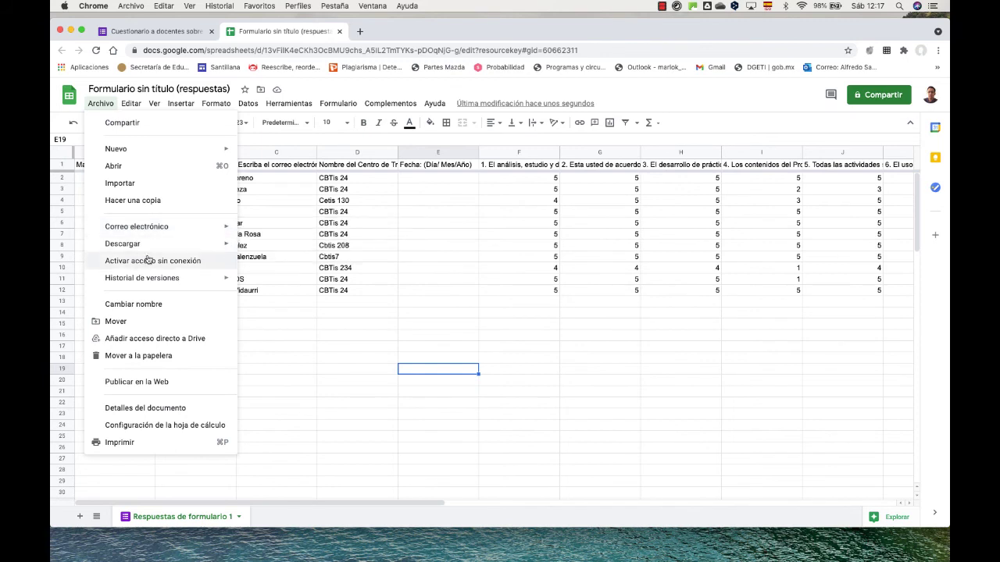
mouse_move(167, 250)
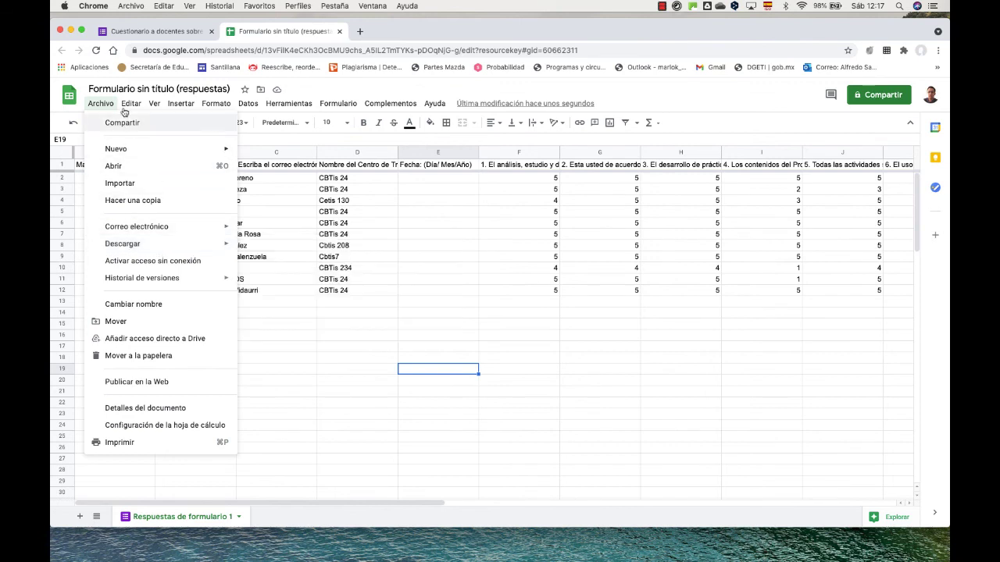
mouse_move(137, 245)
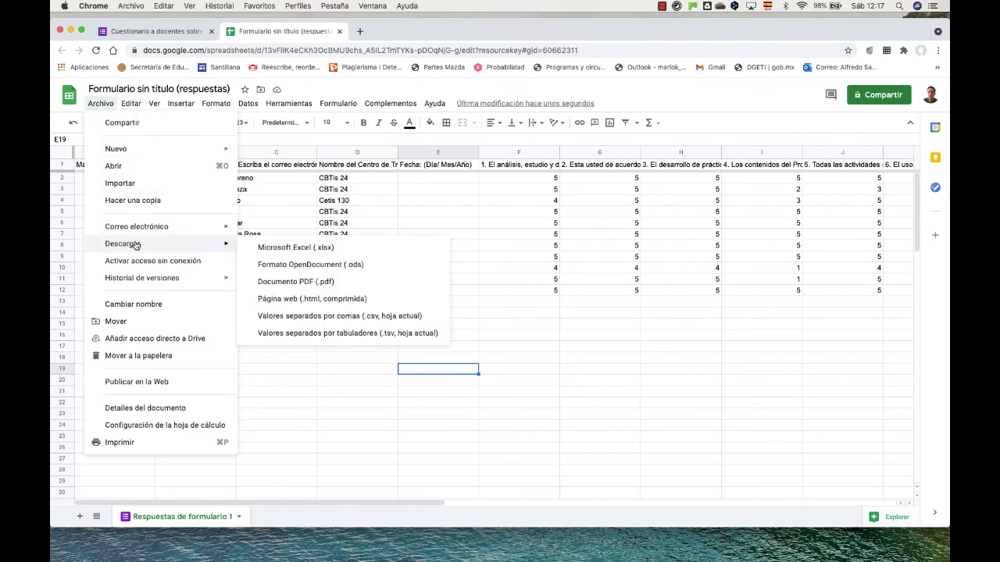
left_click(274, 248)
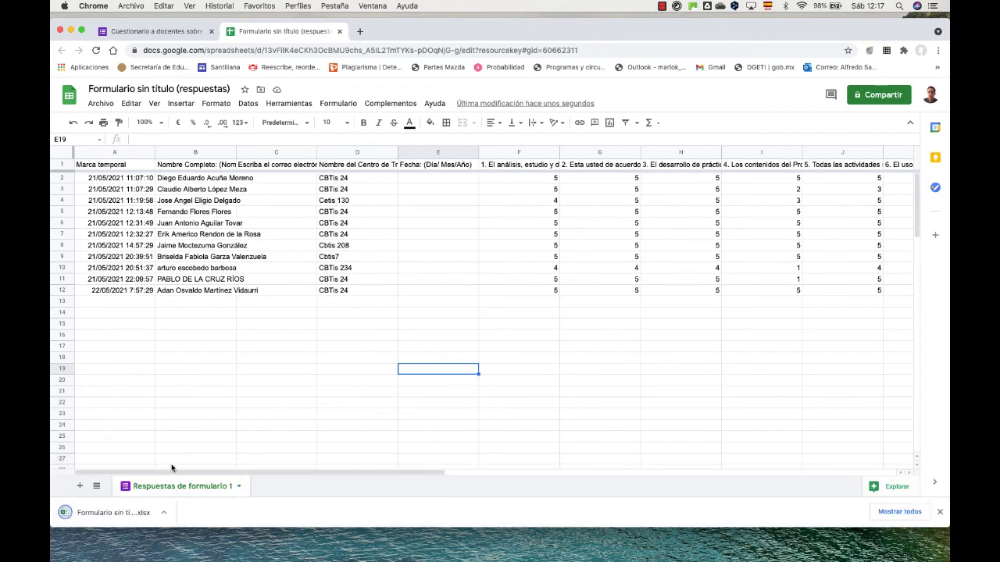
left_click(119, 518)
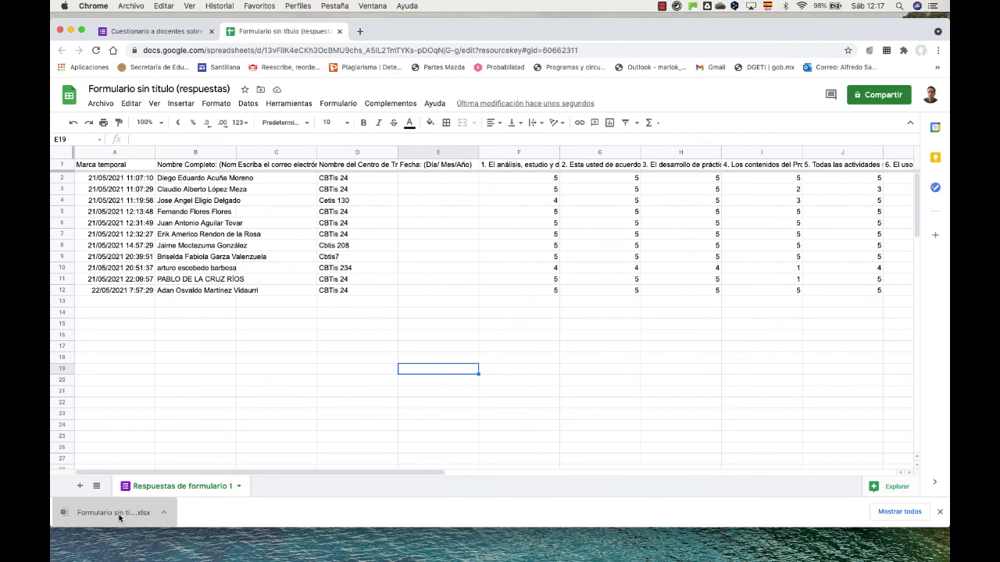
left_click(121, 516)
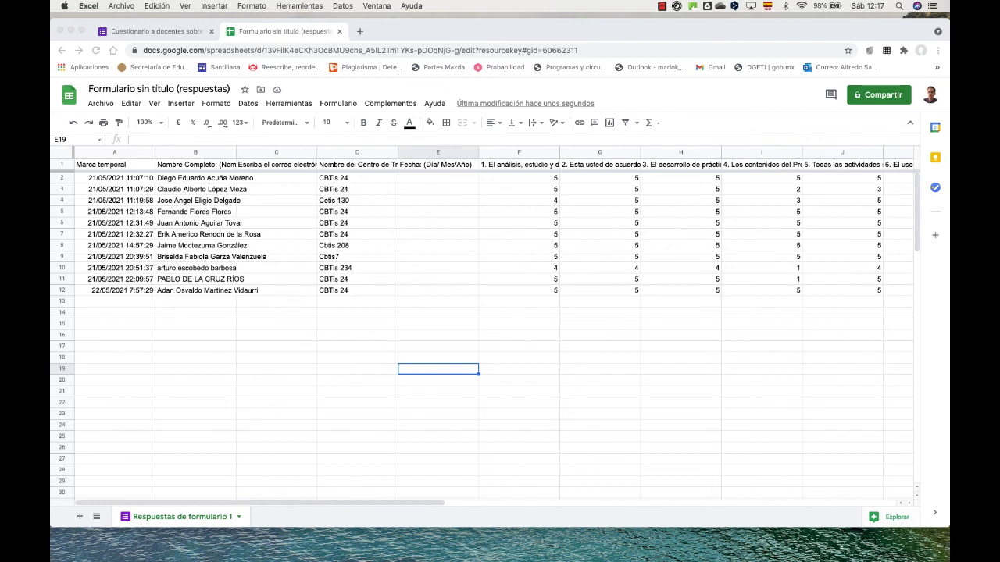
- Close the Sheets tab and maximise the Excel workbook window
left_click(339, 31)
left_click(339, 31)
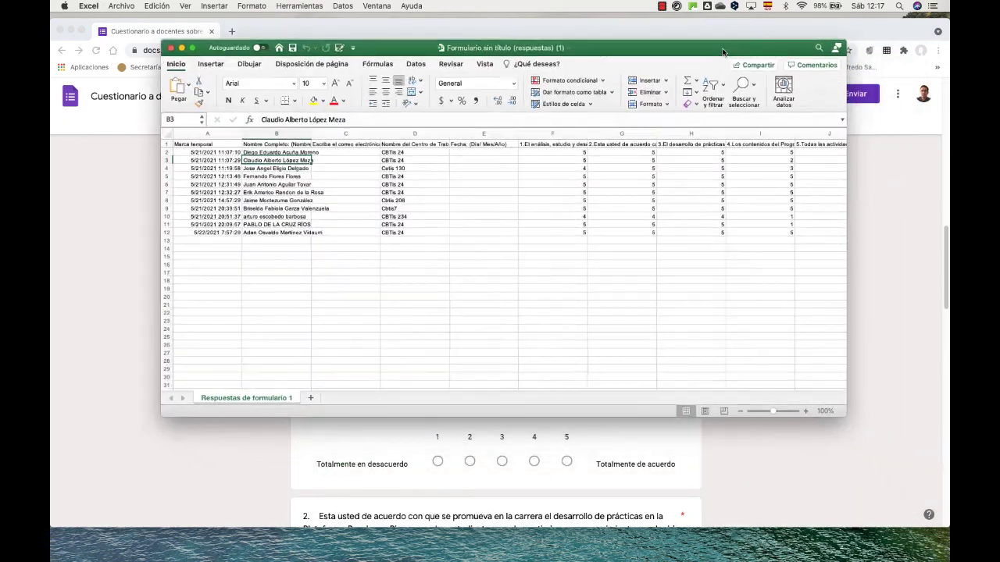
left_click_drag(719, 58, 615, 22)
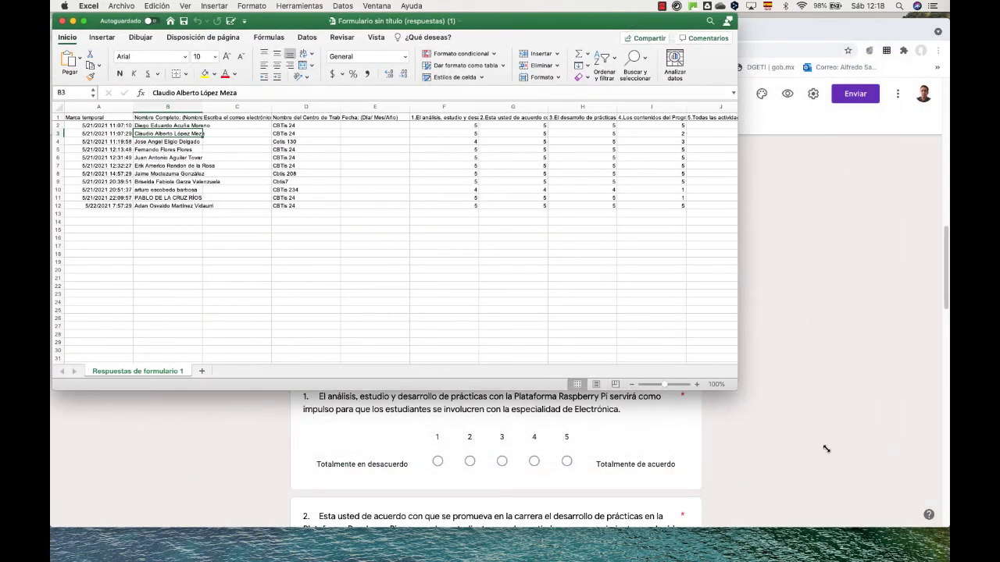
mouse_move(736, 388)
left_mouse_down()
mouse_move(941, 512)
mouse_move(942, 529)
left_mouse_up()
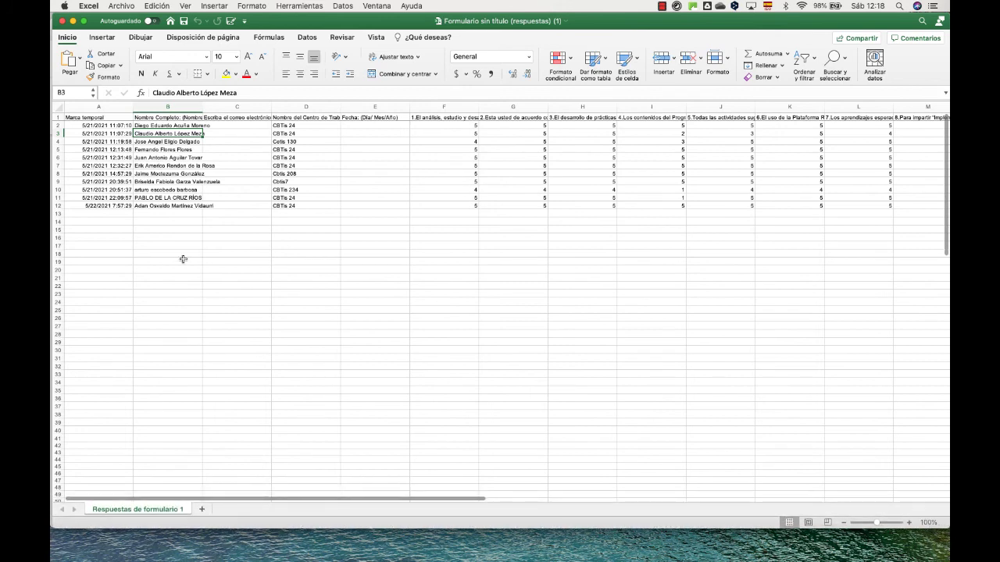
- Paste the five copied answer options into E15:E19
left_click(294, 260)
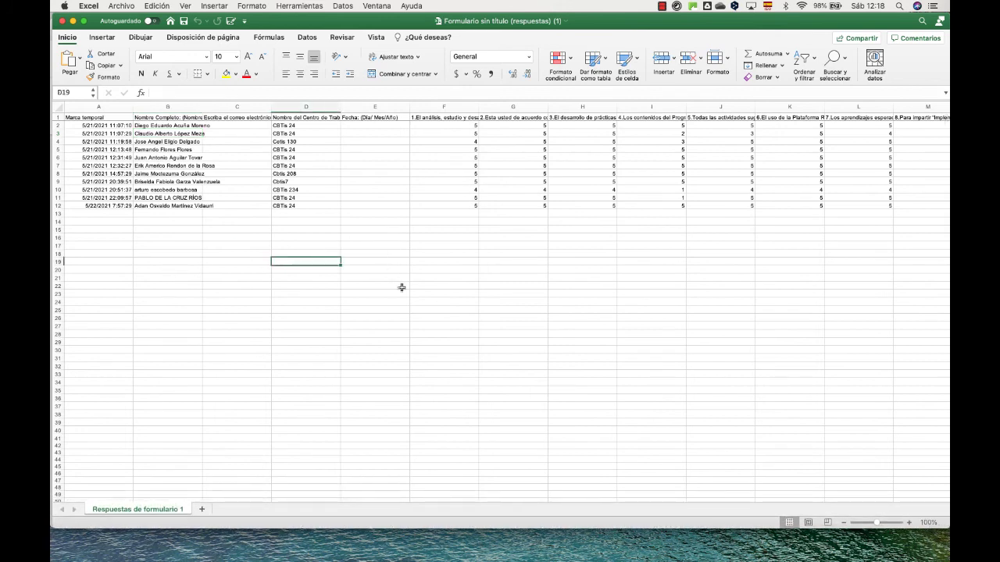
left_click(351, 230)
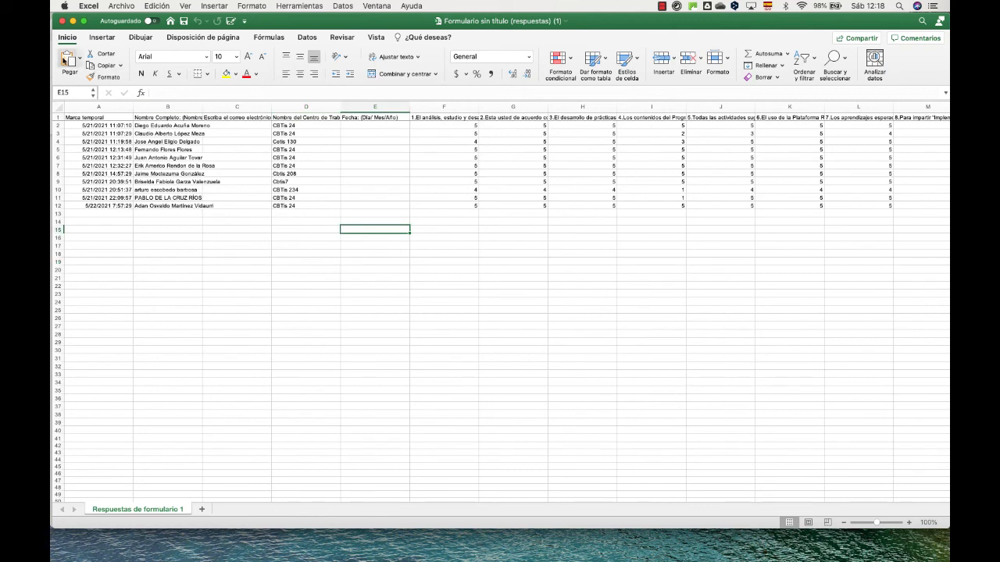
left_click(66, 59)
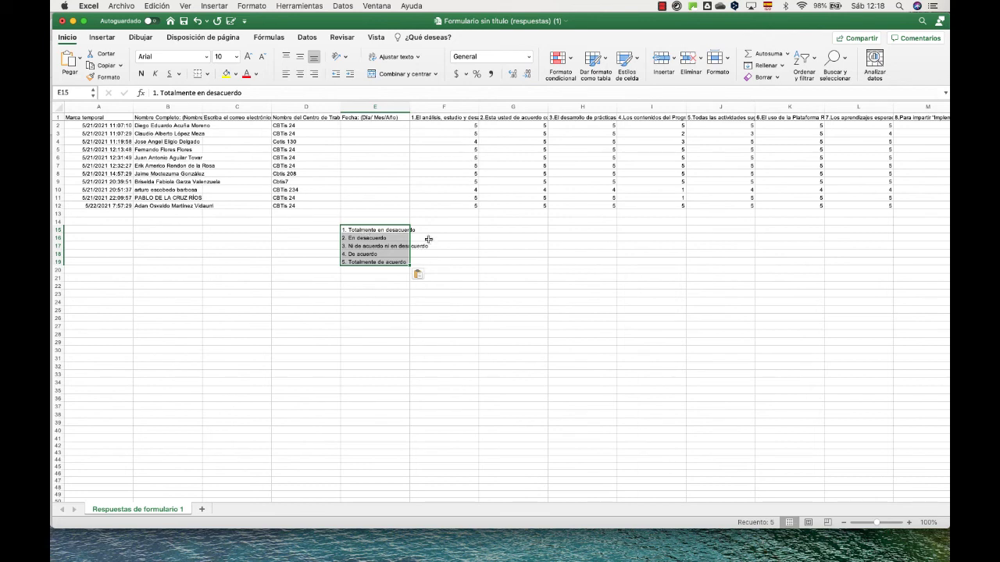
- Copy question 1's header from F1 into F14 above the answer list
left_click(439, 116)
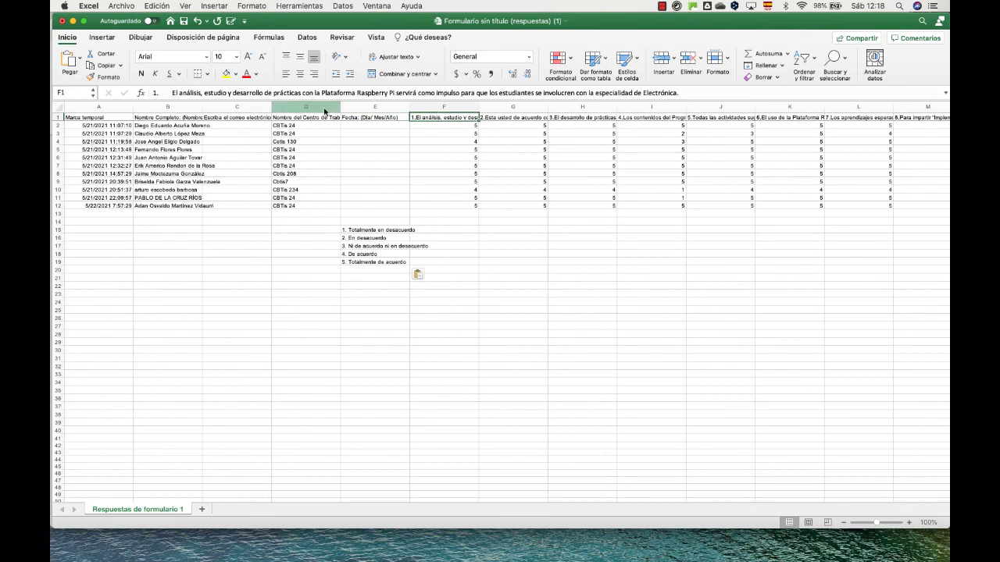
left_click(91, 66)
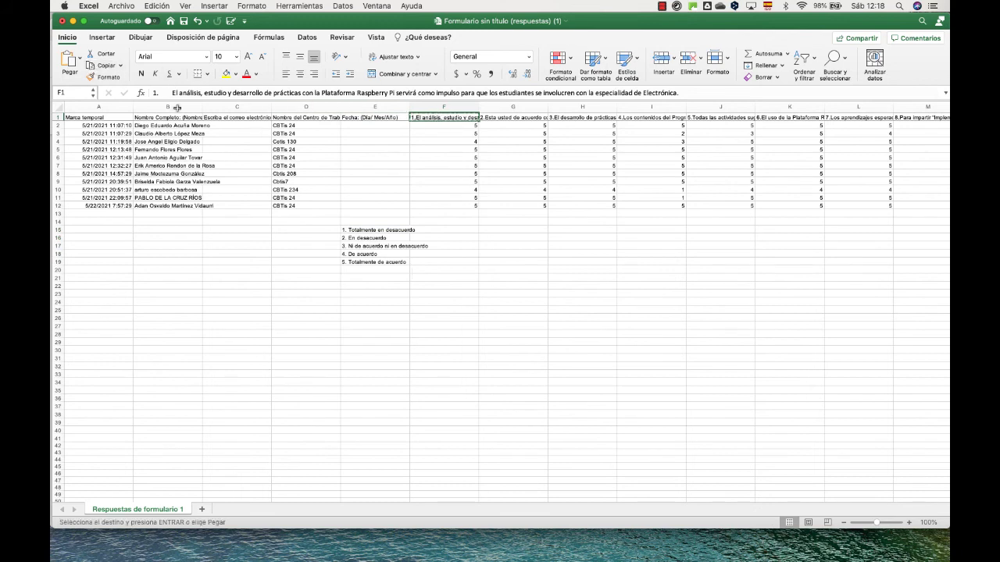
left_click(445, 221)
right_click(444, 221)
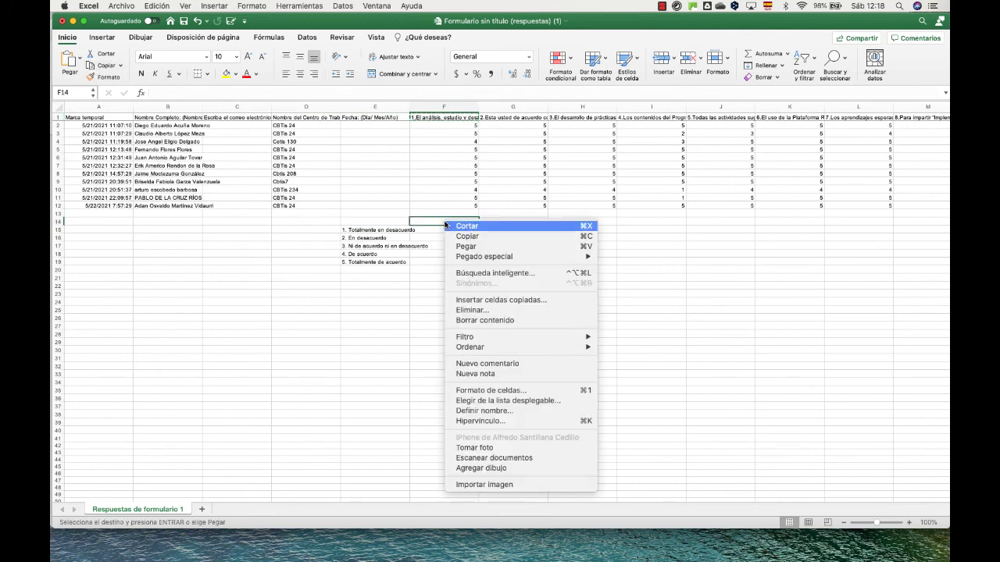
left_click(462, 247)
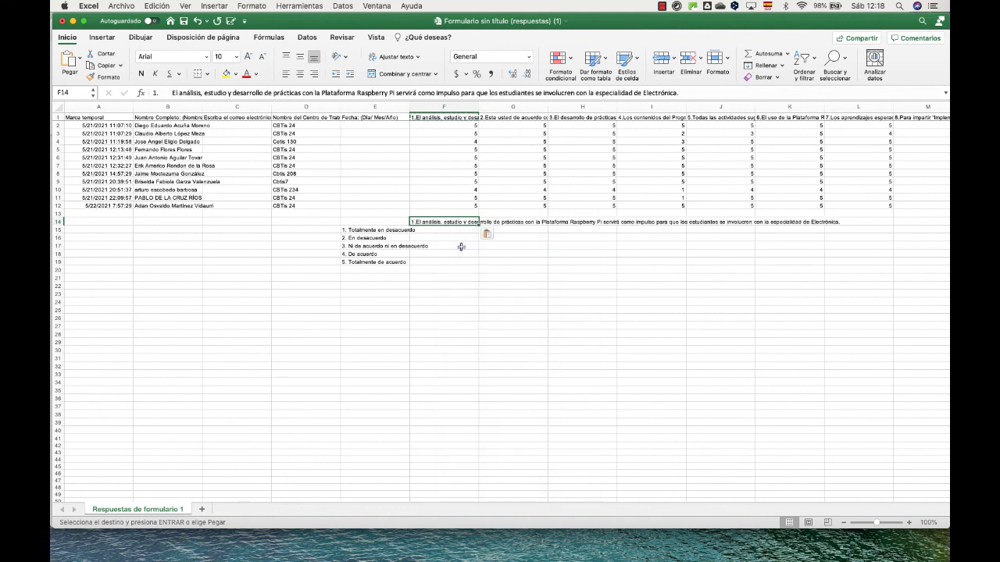
- Sort F2:F12 smallest to largest, continuing with the current selection only
left_click(469, 127)
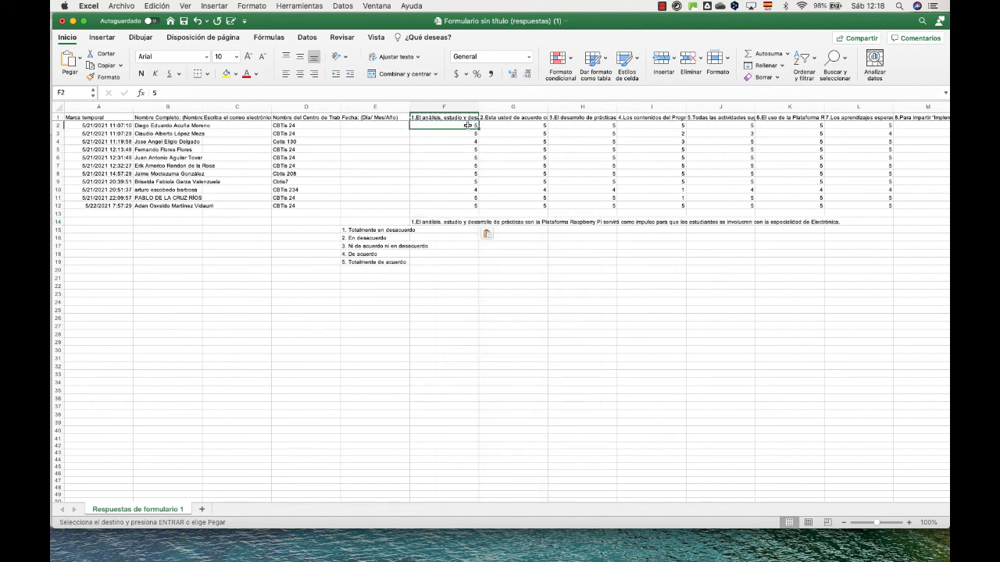
left_click_drag(467, 125, 469, 205)
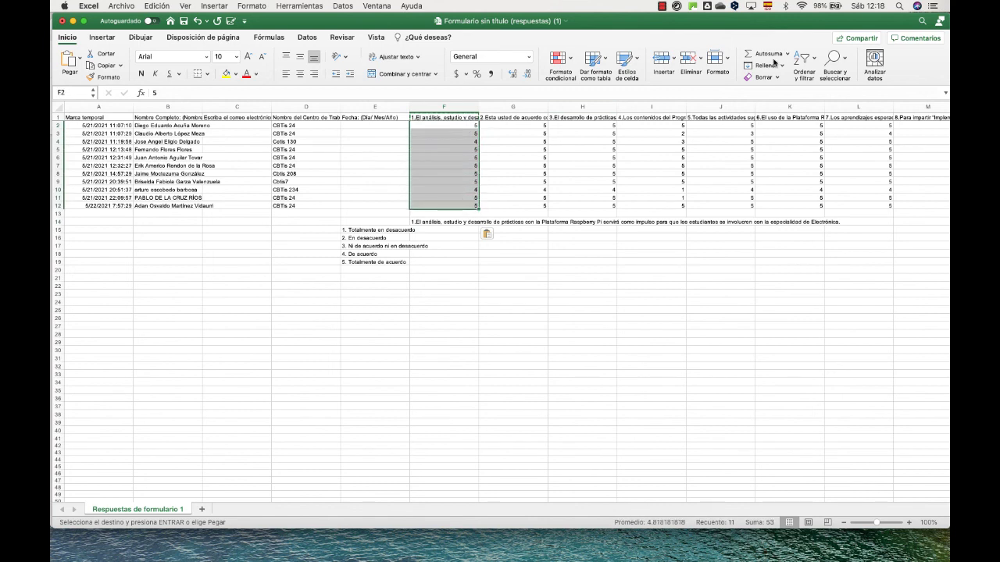
left_click(814, 59)
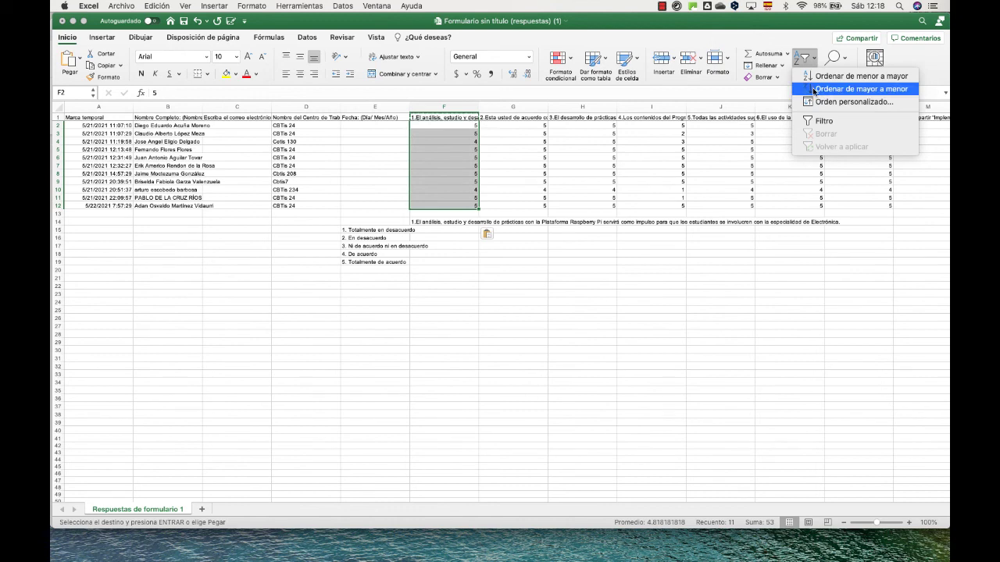
left_click(815, 78)
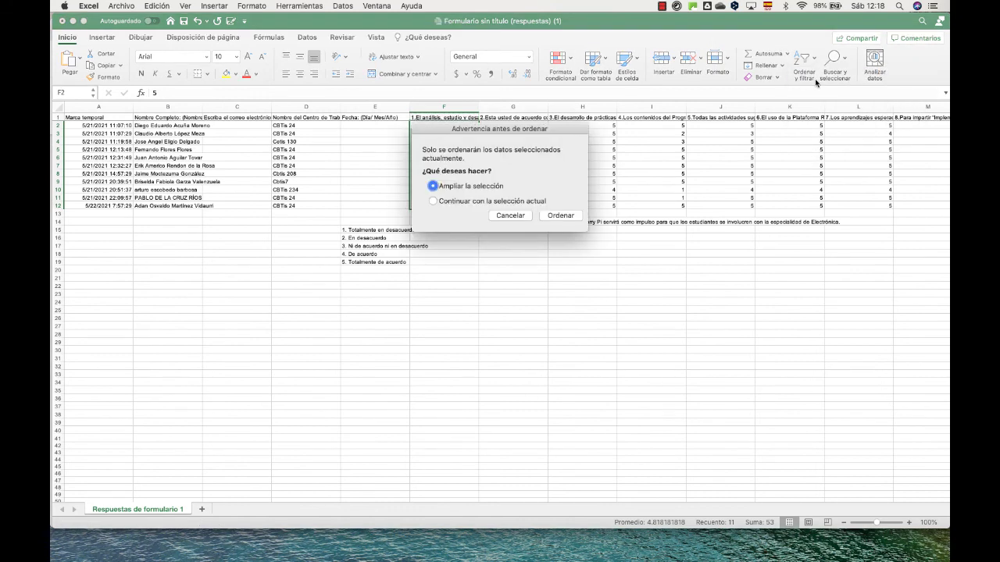
left_click(471, 201)
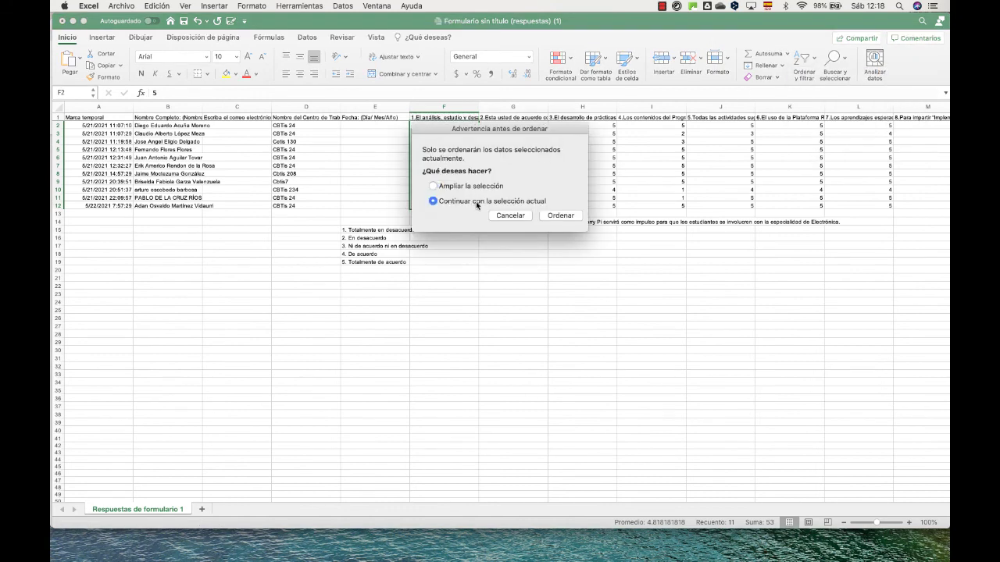
left_click(552, 215)
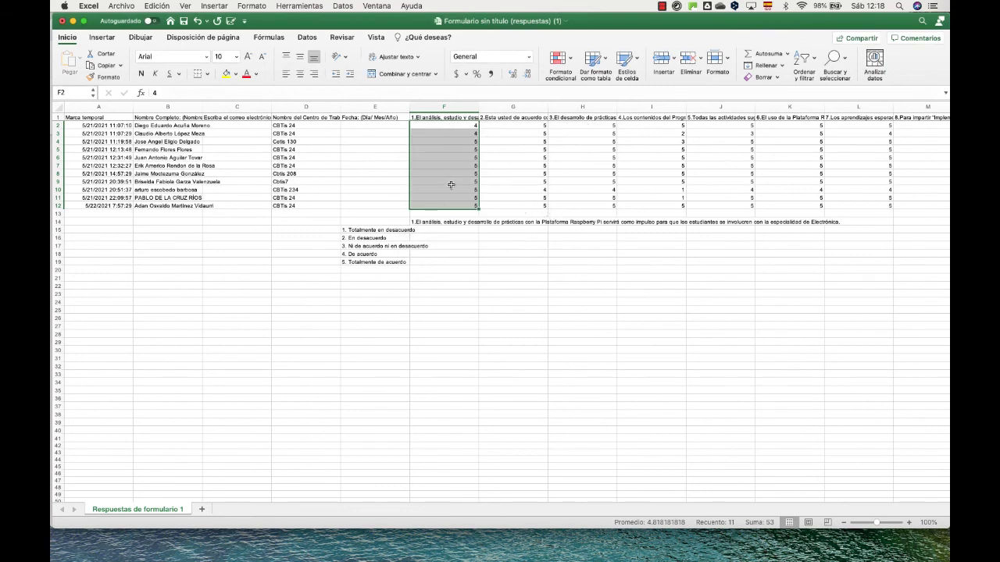
- Enter the counts 2 in F18 and 9 in F19
left_click(451, 231)
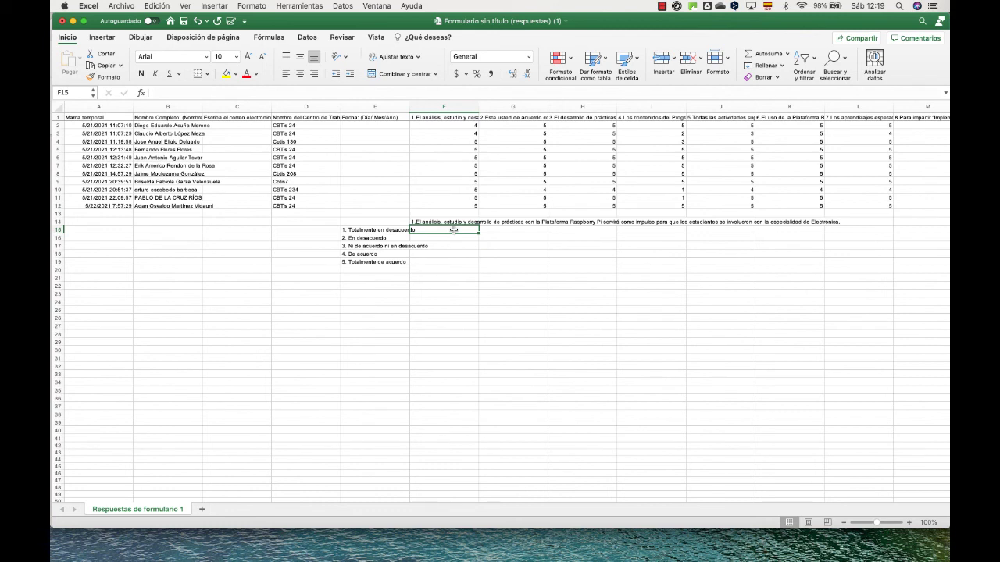
type("2")
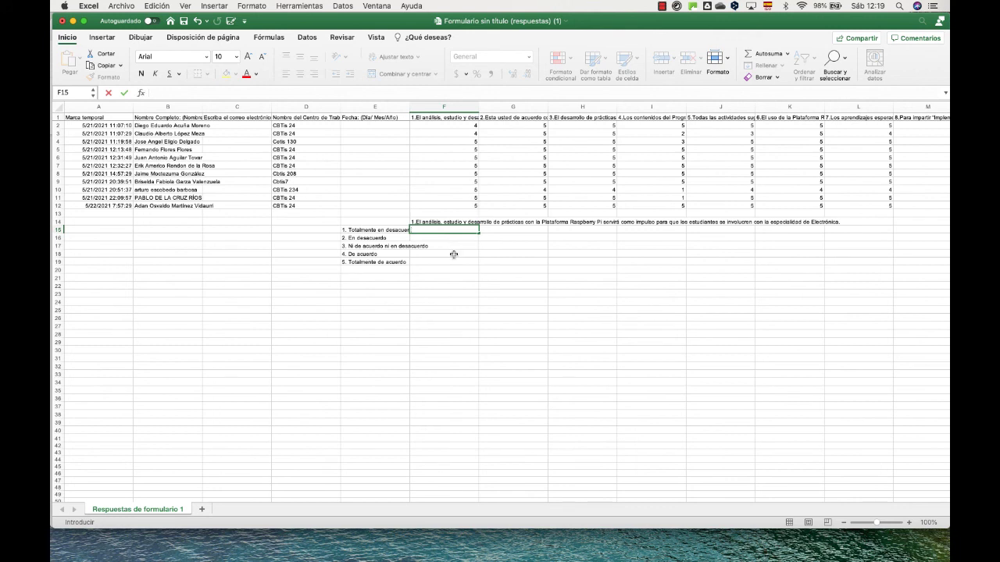
left_click(457, 253)
type("2")
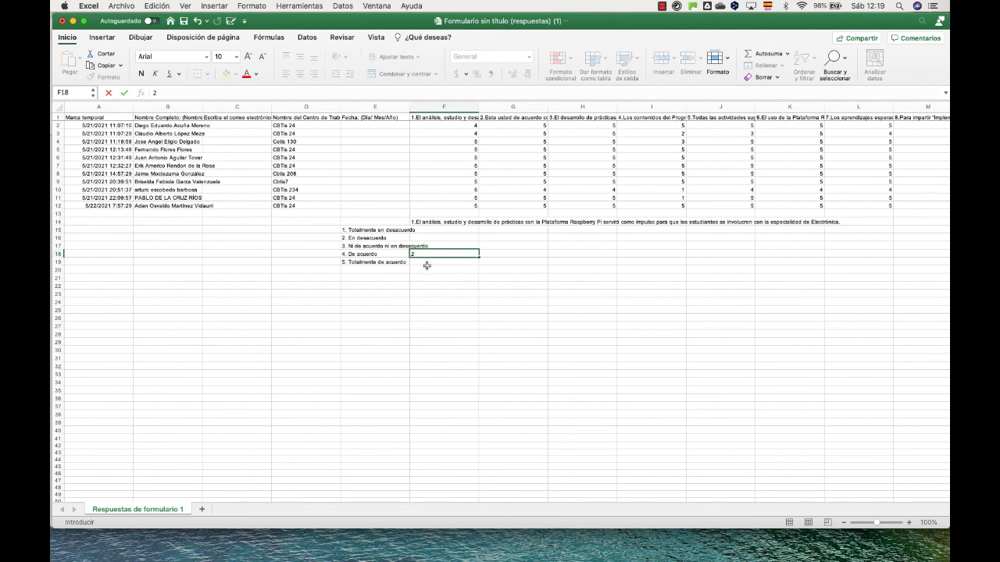
left_click(445, 262)
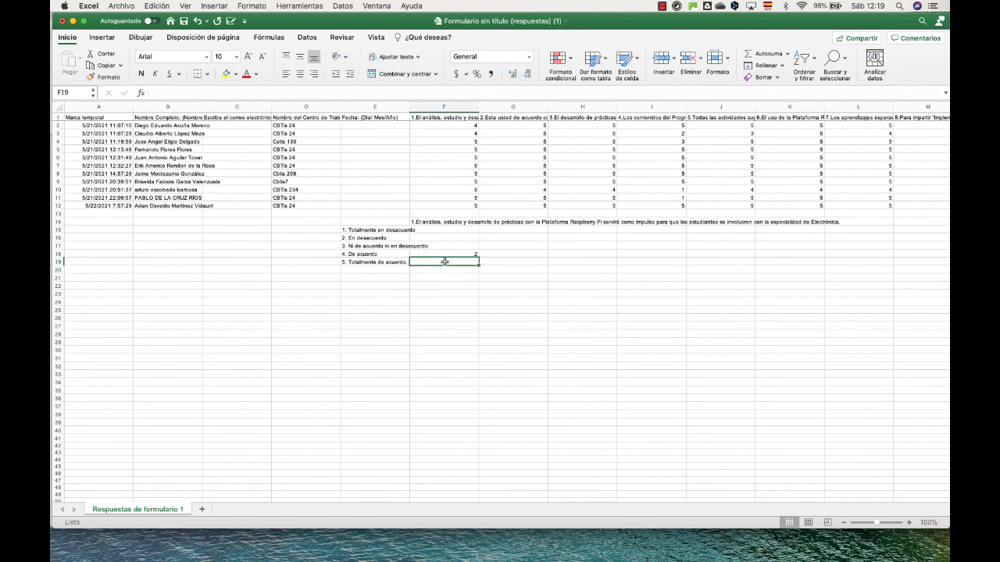
type("9")
left_click(475, 285)
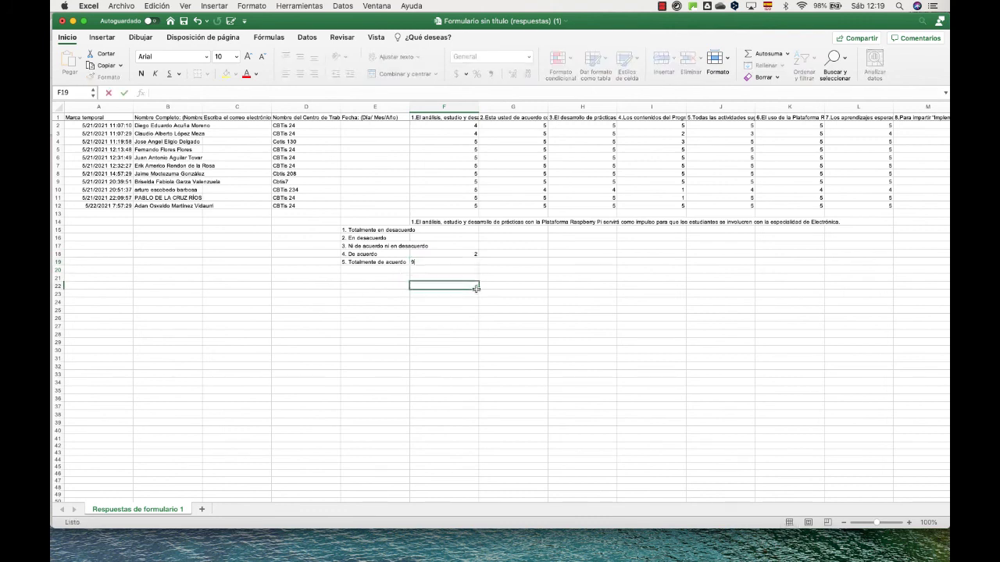
- Enter 0 in F15, F16 and F17, then select the table E14:F19
left_click(473, 232)
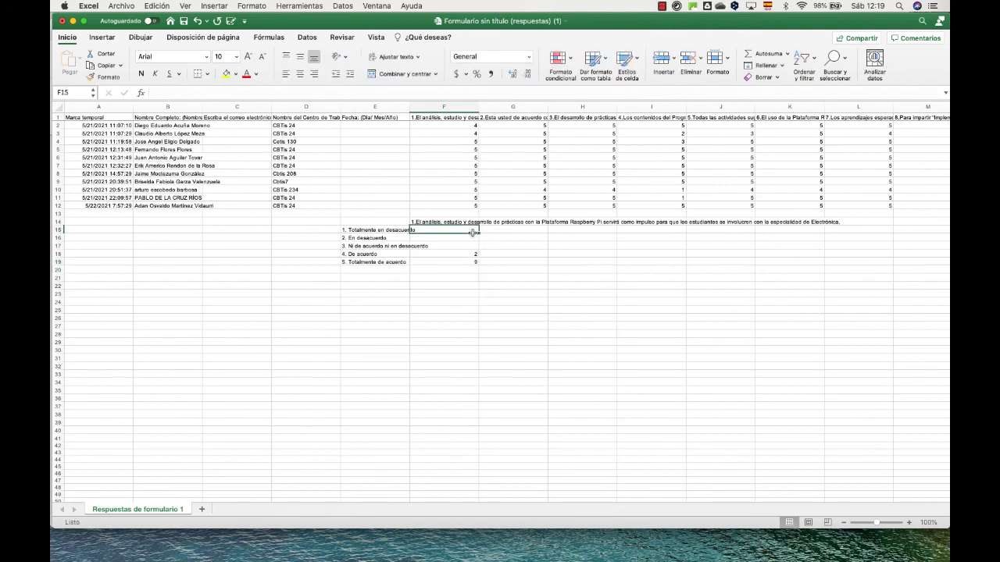
type("0")
left_click(469, 238)
type("0")
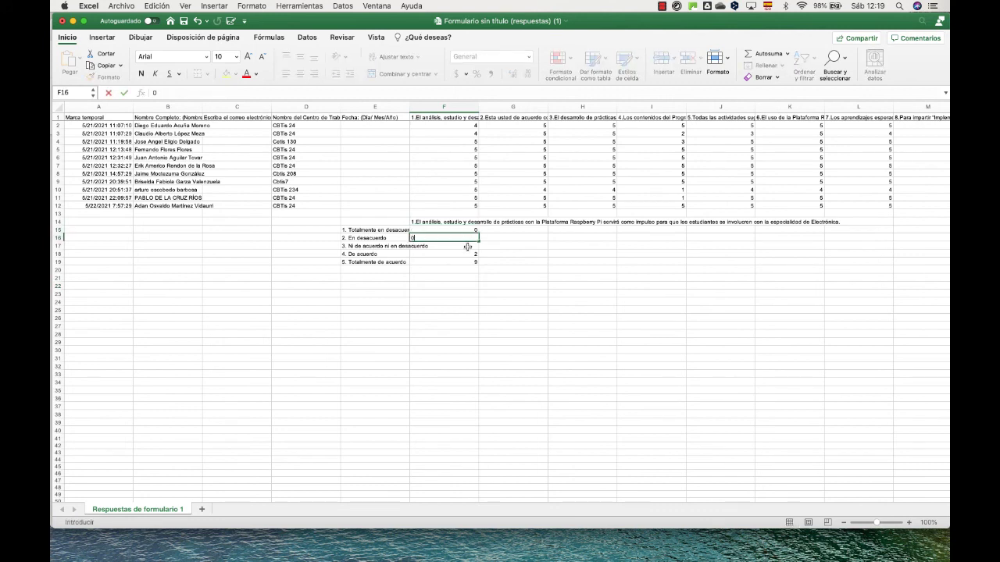
left_click(468, 247)
type("0")
left_click(456, 290)
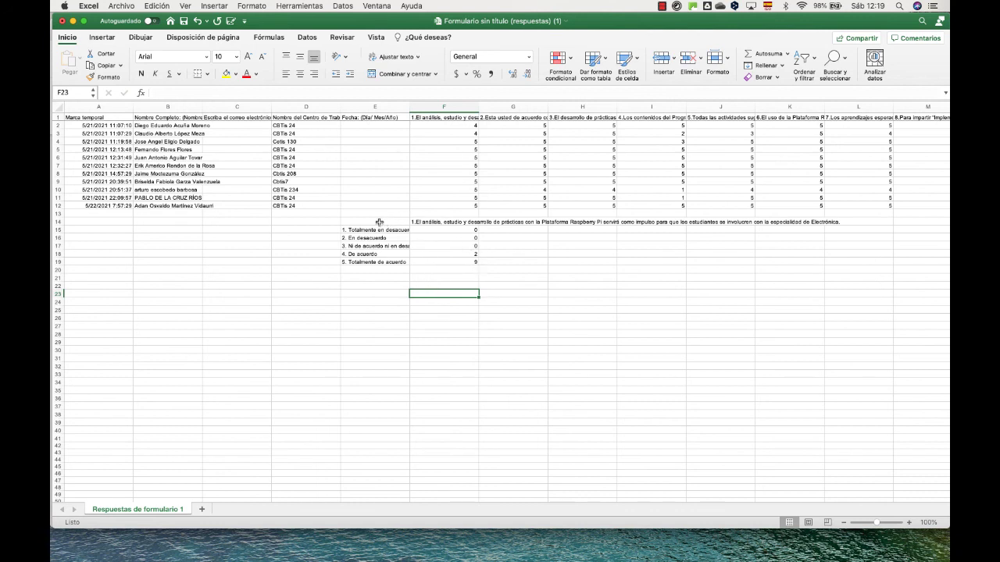
left_click_drag(380, 221, 456, 273)
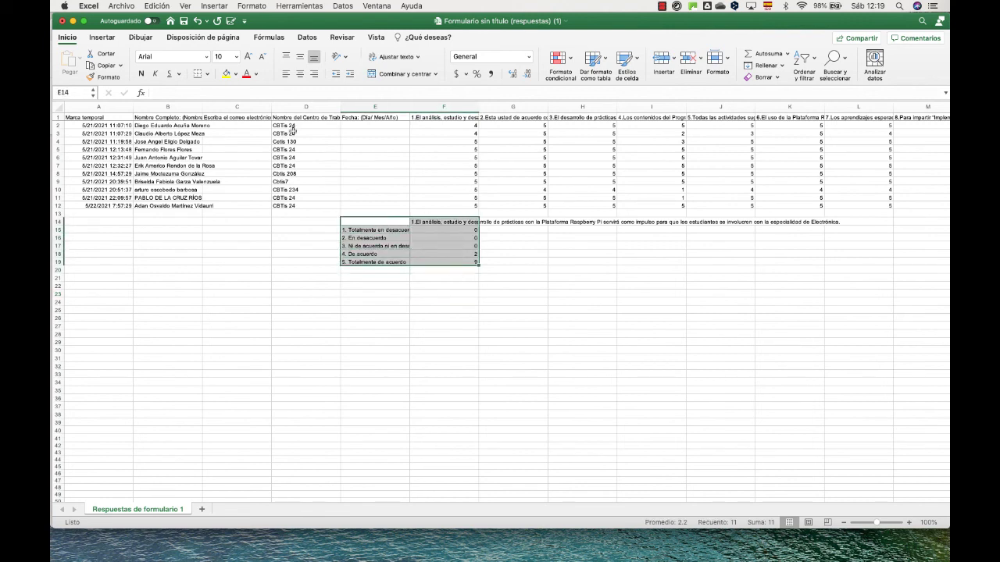
- Insert a 2D pie chart of the question 1 counts, enlarge it and move it right
left_click(100, 39)
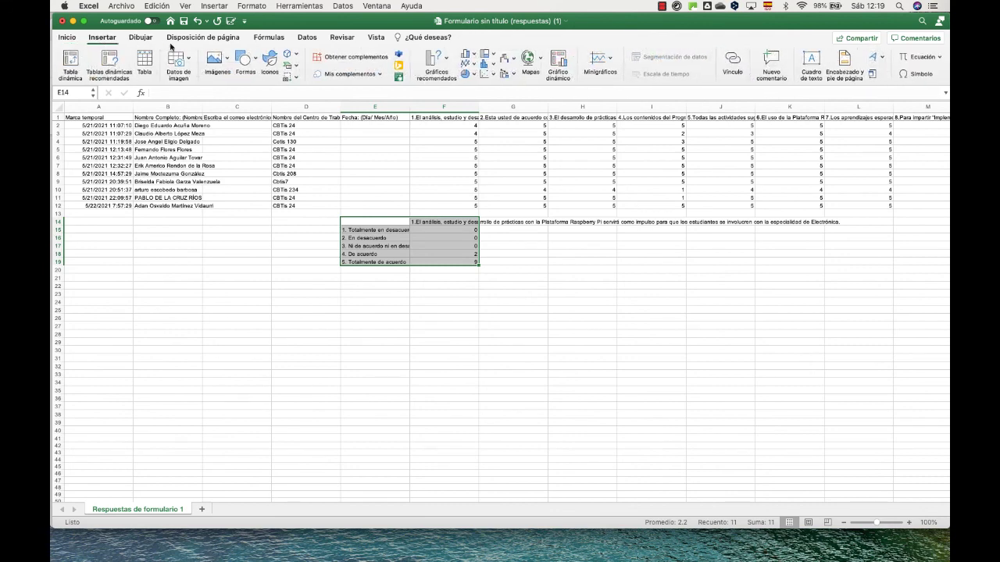
left_click(468, 74)
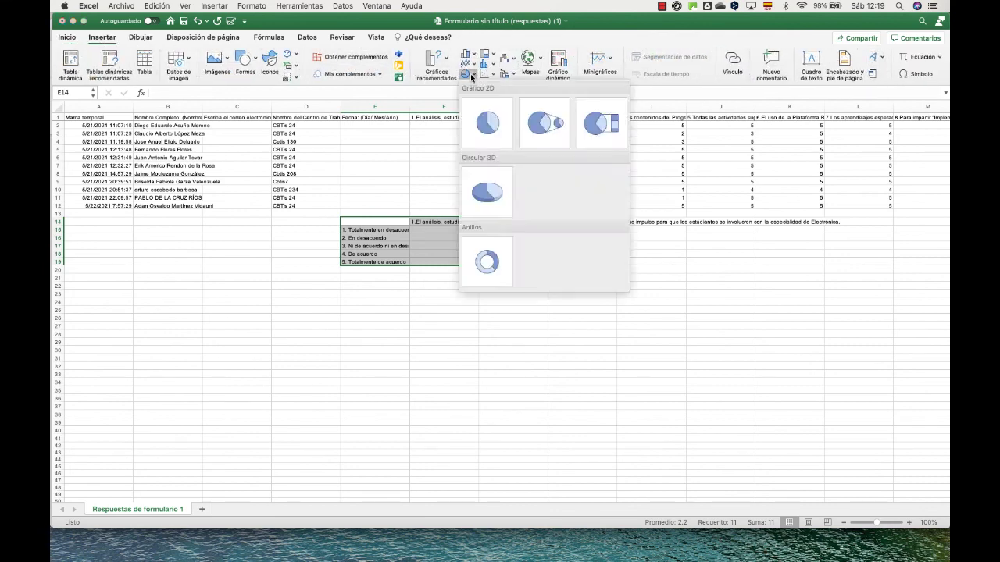
left_click(480, 126)
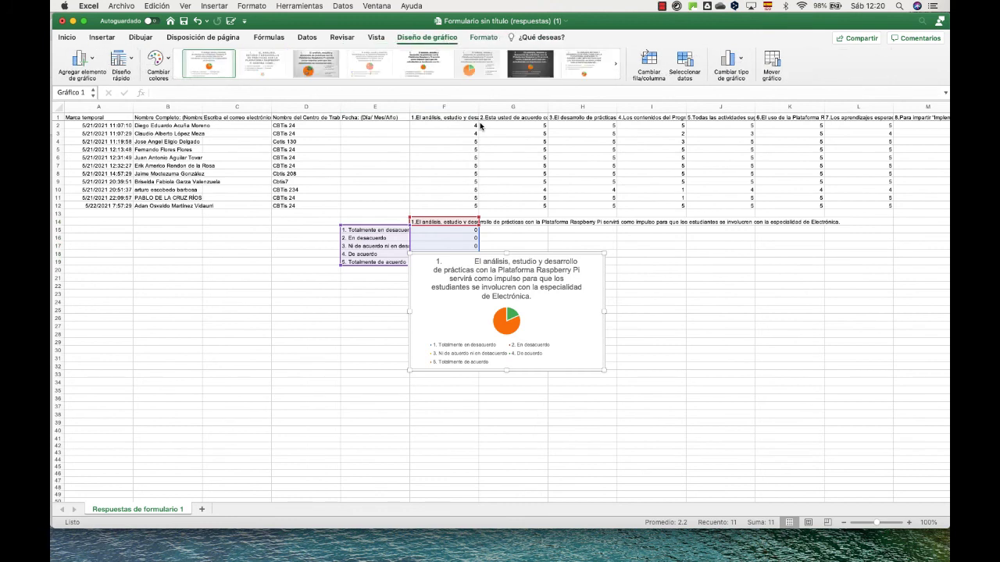
left_click_drag(410, 372, 299, 452)
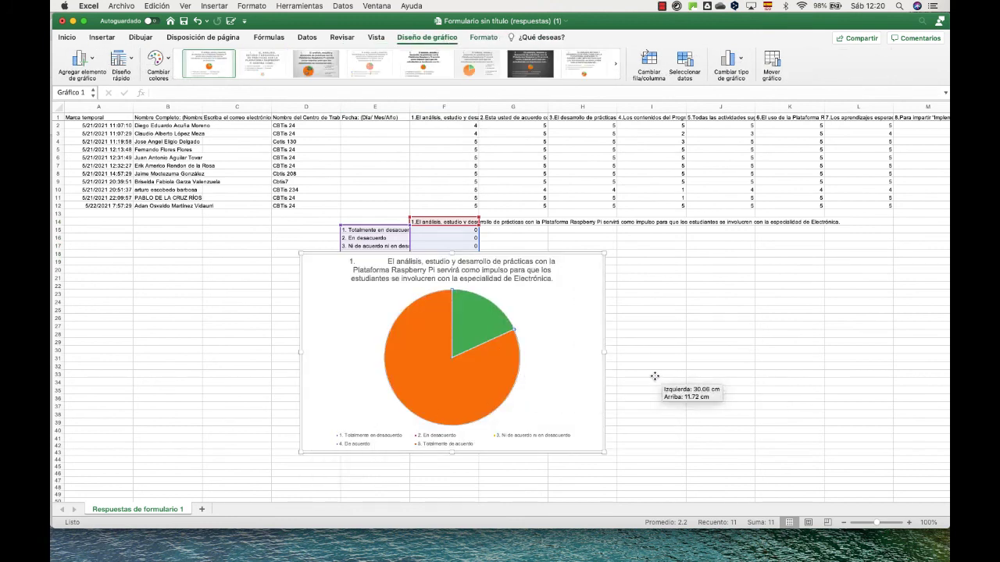
left_click(508, 367)
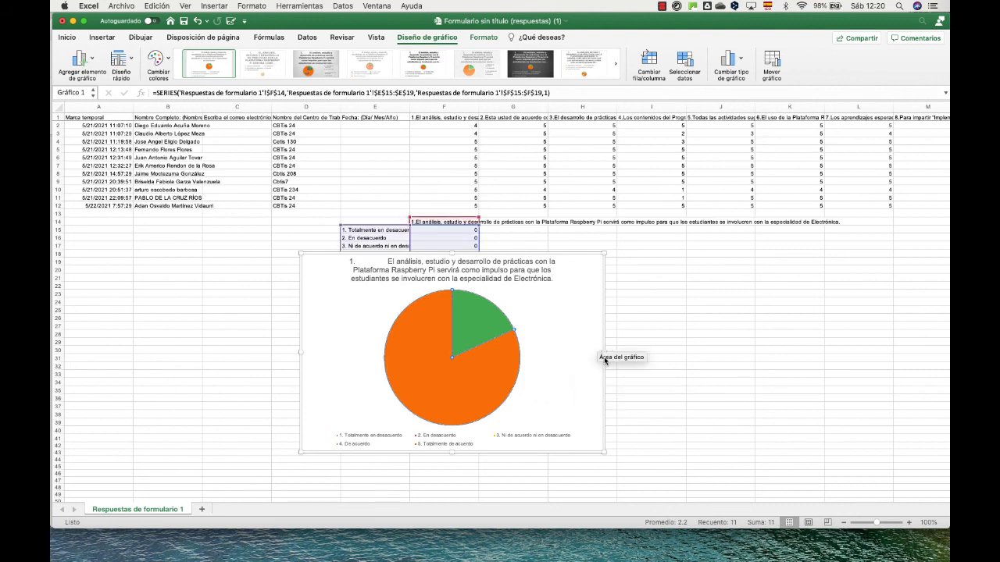
mouse_move(563, 263)
left_mouse_down()
mouse_move(582, 302)
mouse_move(752, 236)
left_mouse_up()
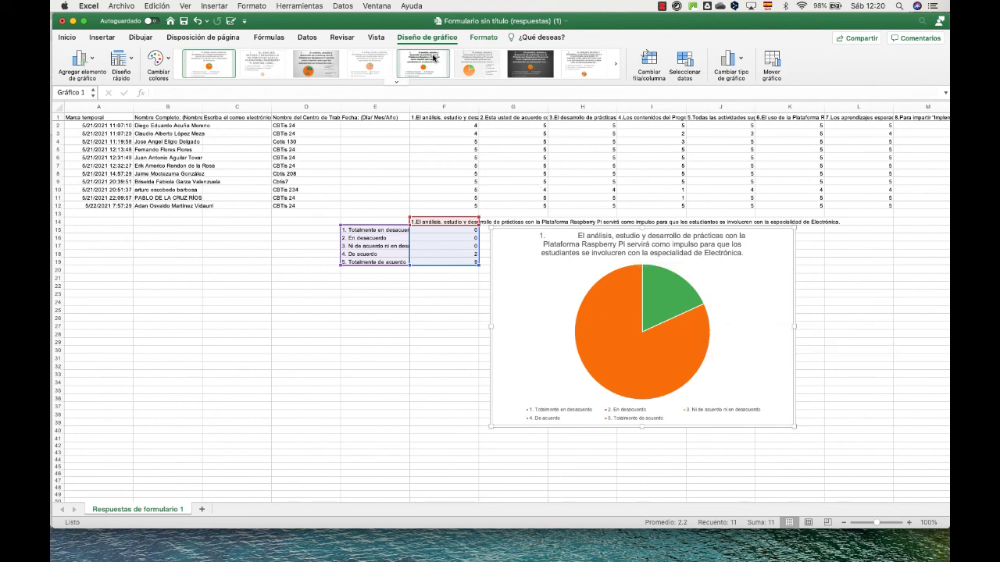
- Apply the third chart style with percentage labels and grey background, nudging the chart beside the table
left_click(397, 83)
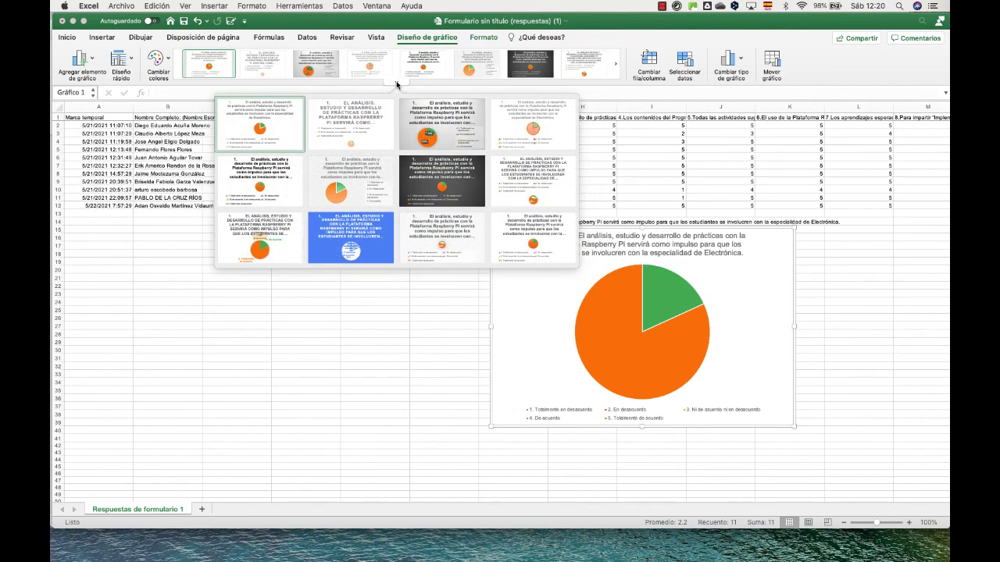
left_click(435, 128)
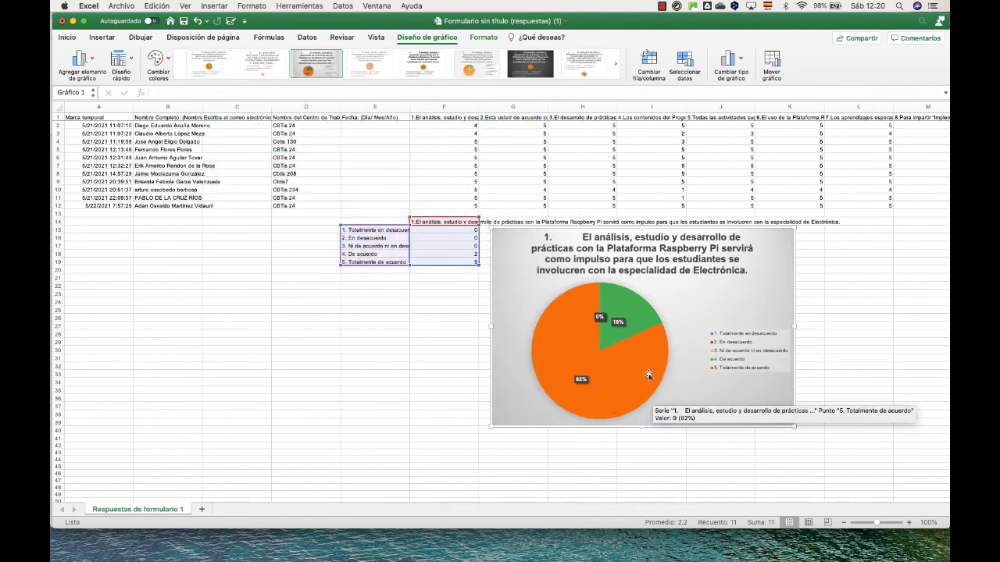
left_click_drag(683, 388, 689, 390)
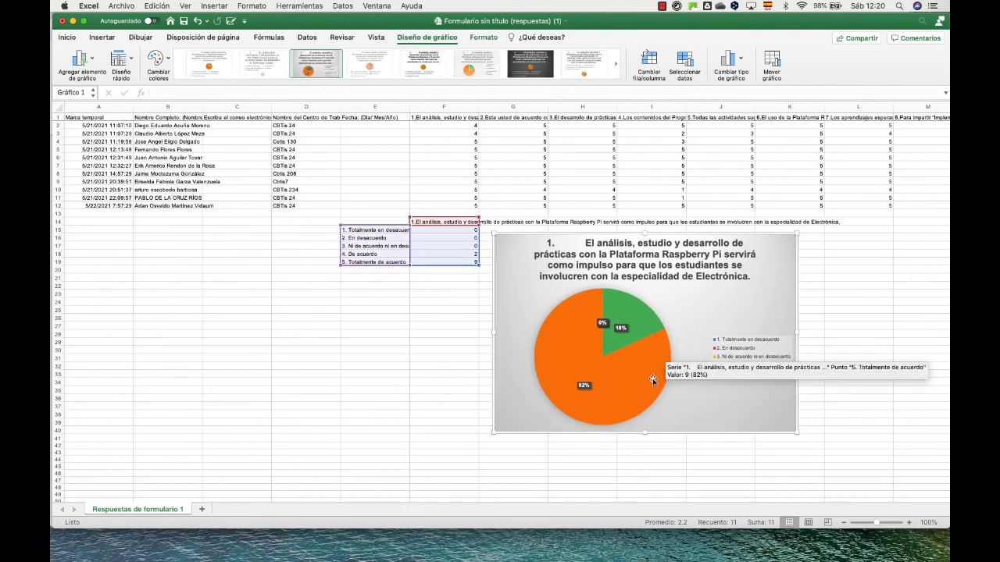
right_click(691, 305)
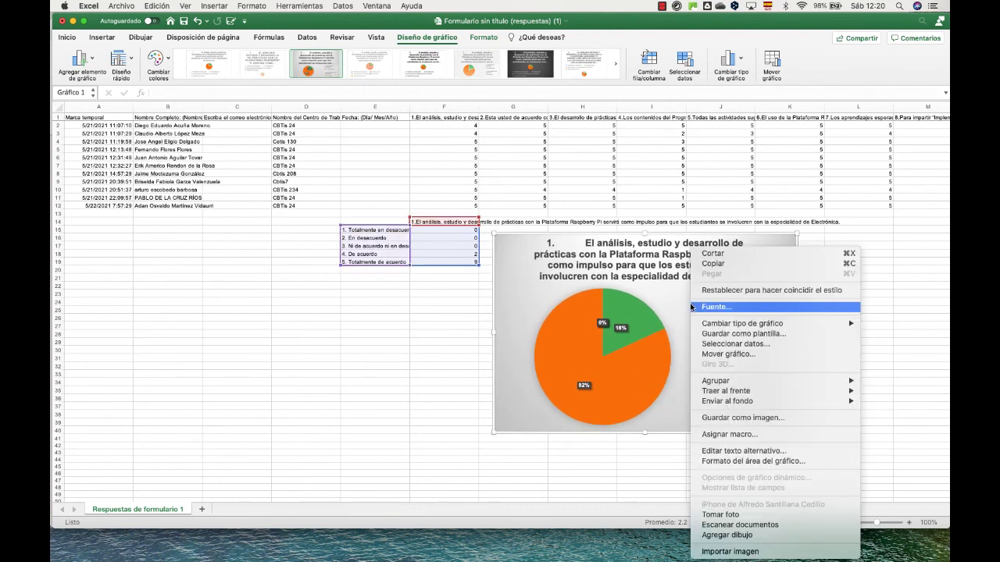
left_click(882, 333)
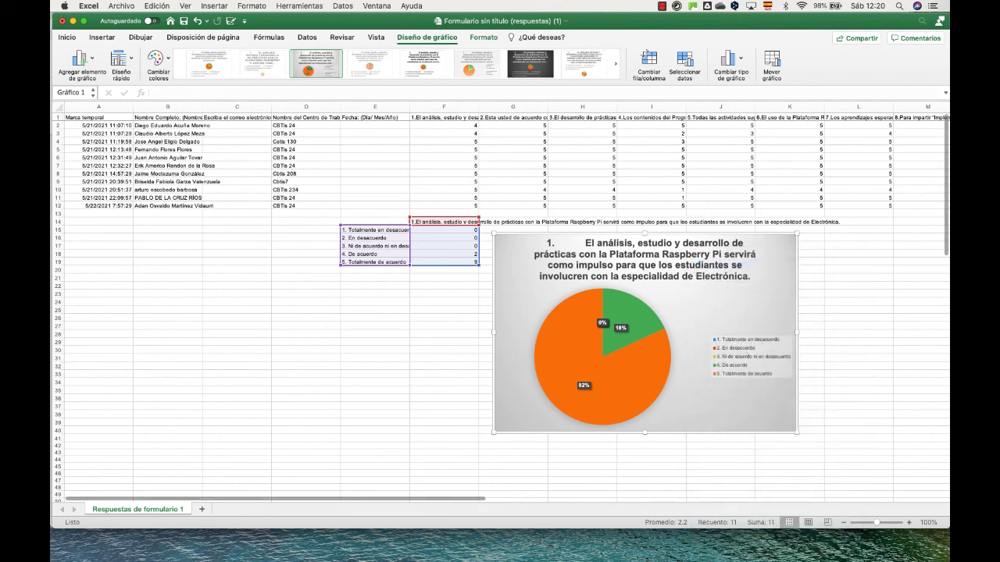